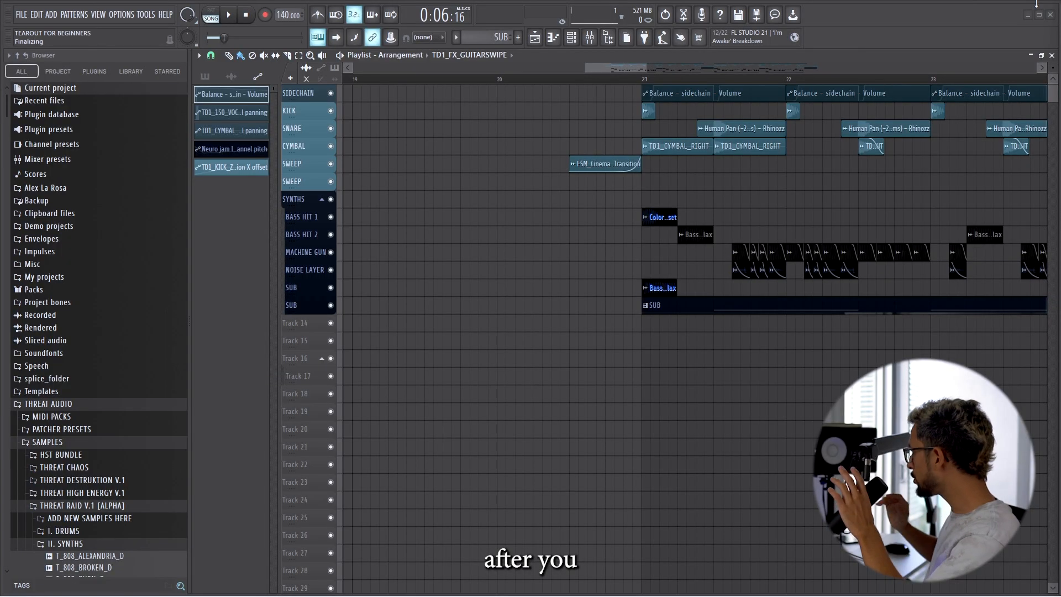
click(146, 14)
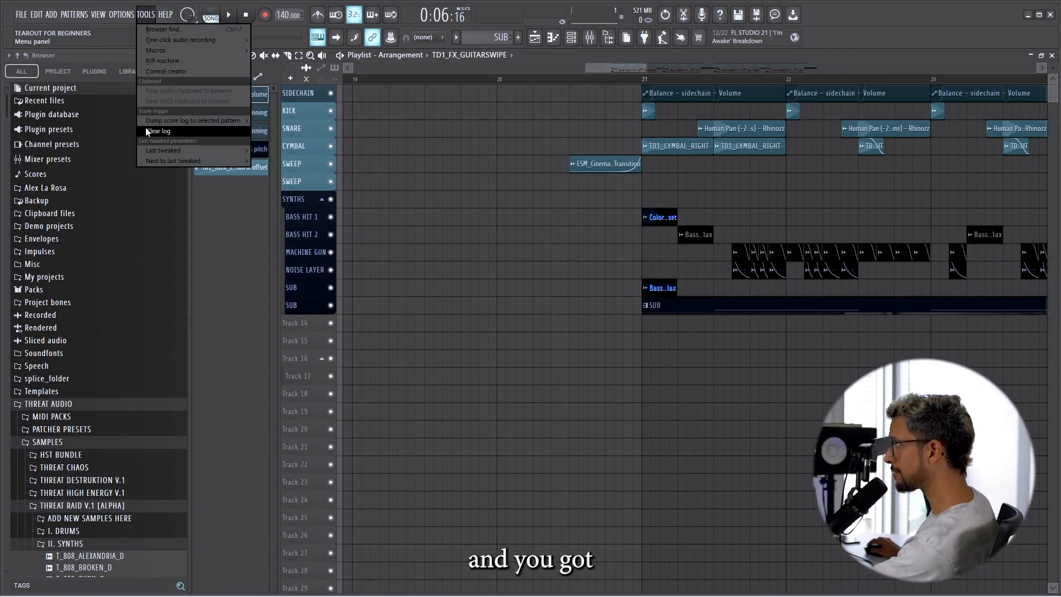
click(130, 13)
click(148, 70)
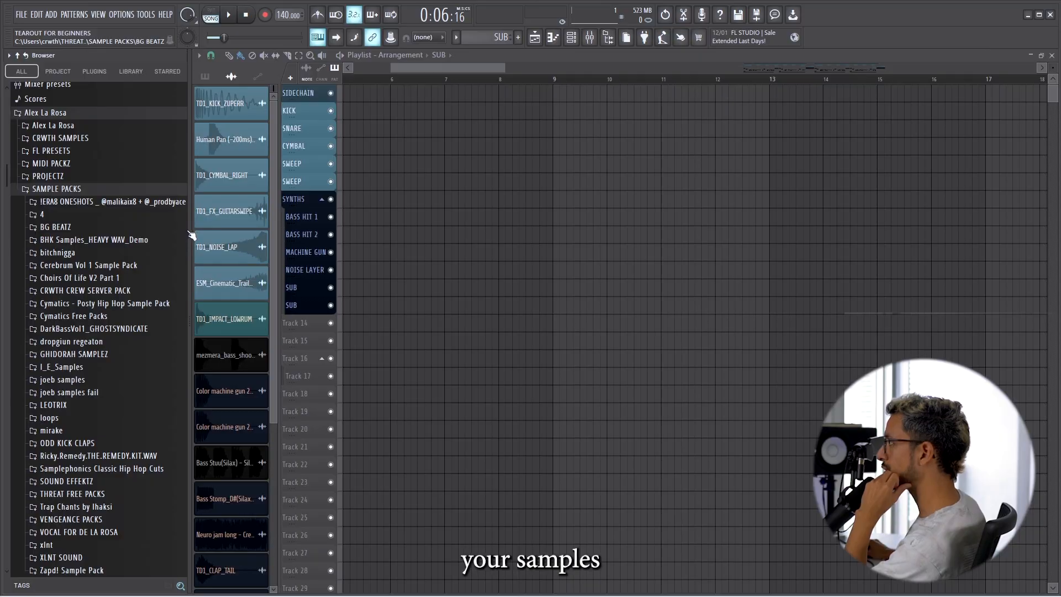
Narrow the browser and place TD1_KICK_ZUPERR from the THREAT FREE PACKS drums at the start of the KICK track, checking it in playback.
drag(189, 231, 158, 235)
scroll(87, 292, down, 4)
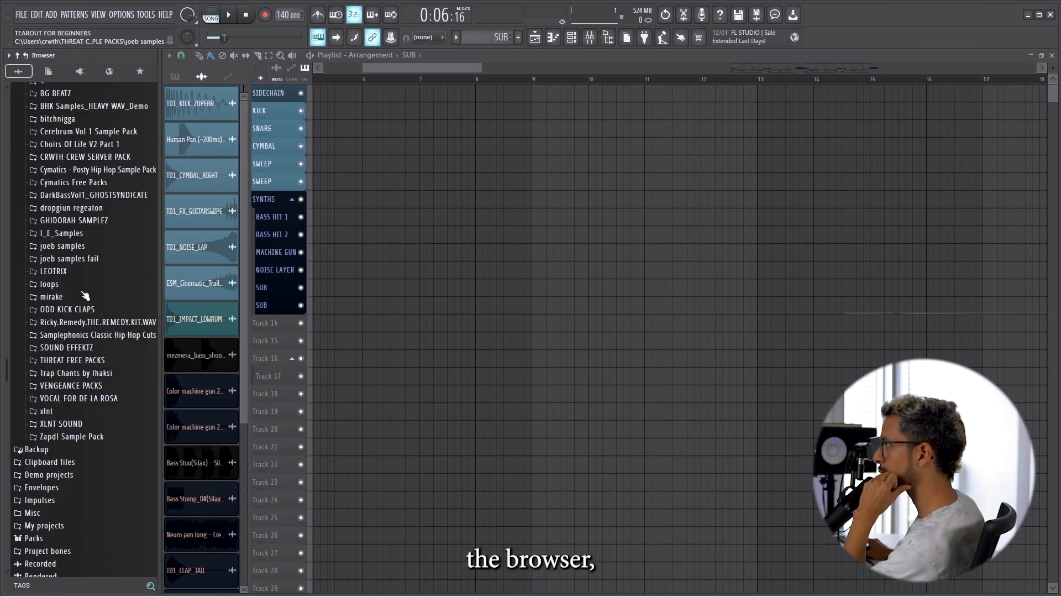
scroll(110, 282, up, 7)
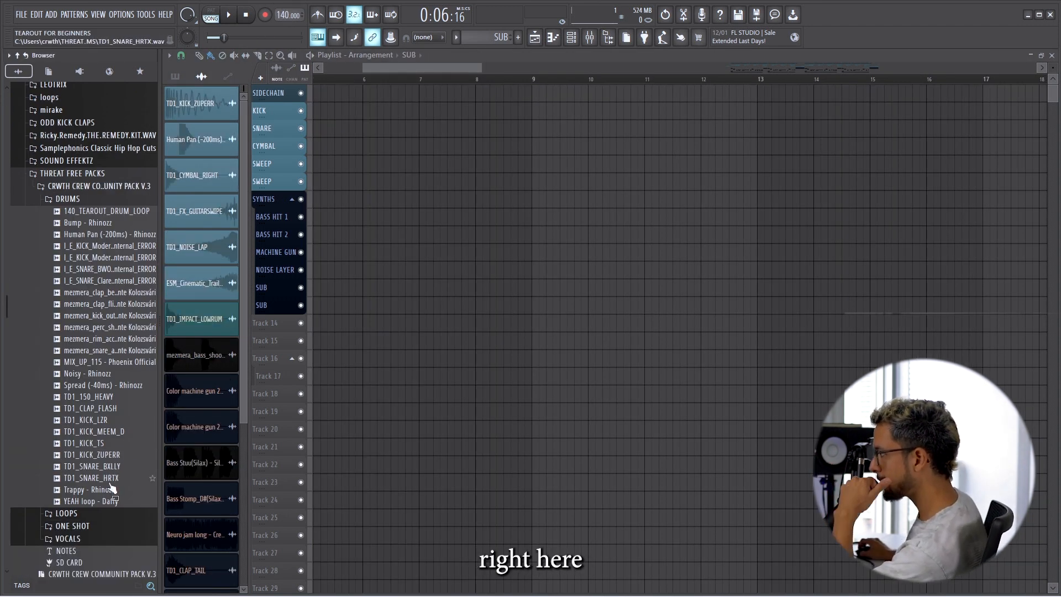
drag(94, 454, 327, 107)
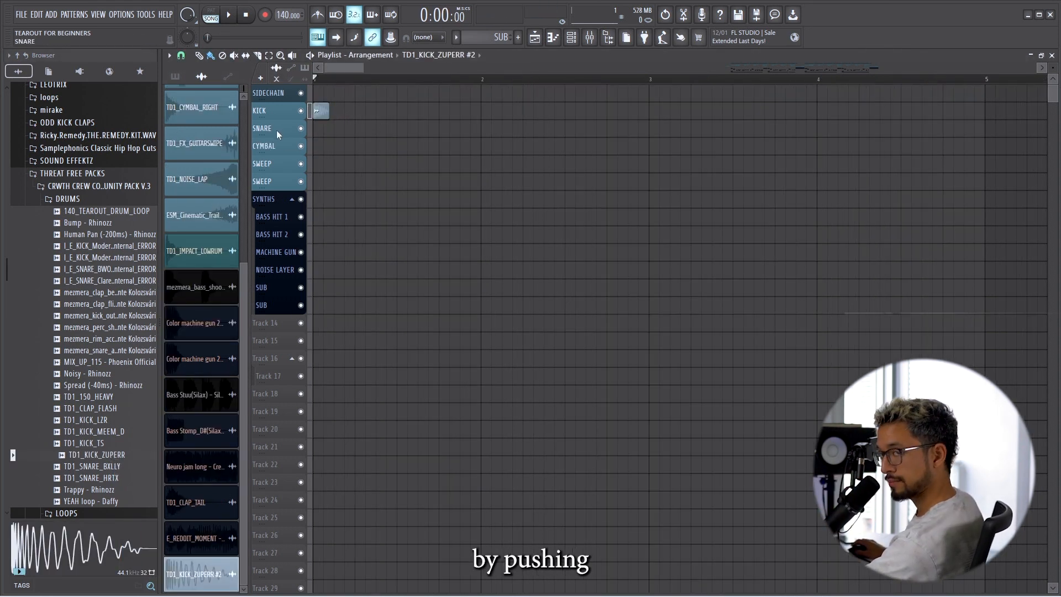
key(space)
key(space)
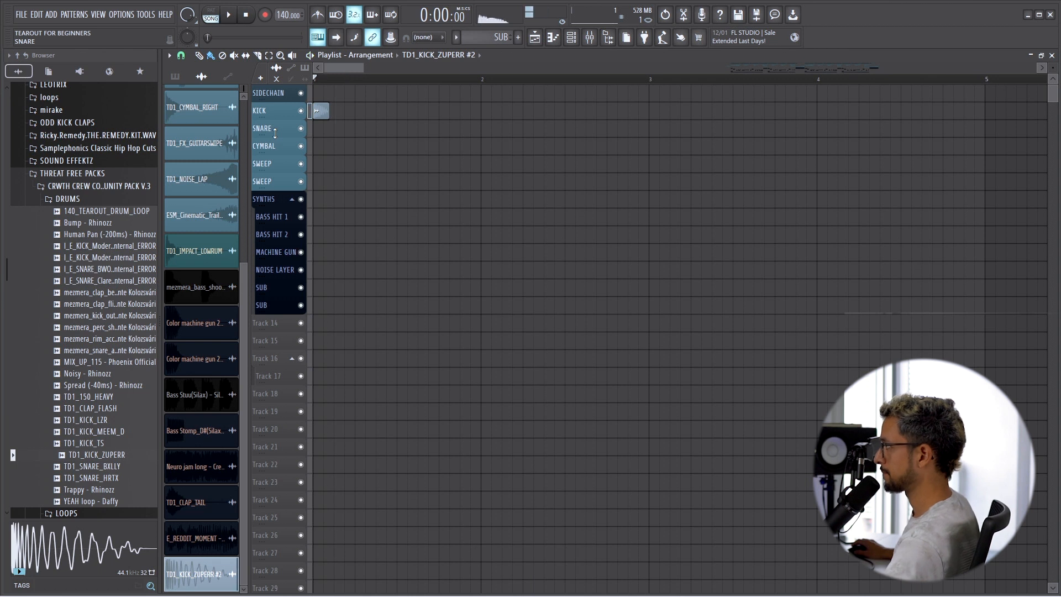
Place the Human Pan (-200ms) - Rhinozz sample on the SNARE track within bar 1.
scroll(218, 250, up, 3)
drag(93, 237, 384, 131)
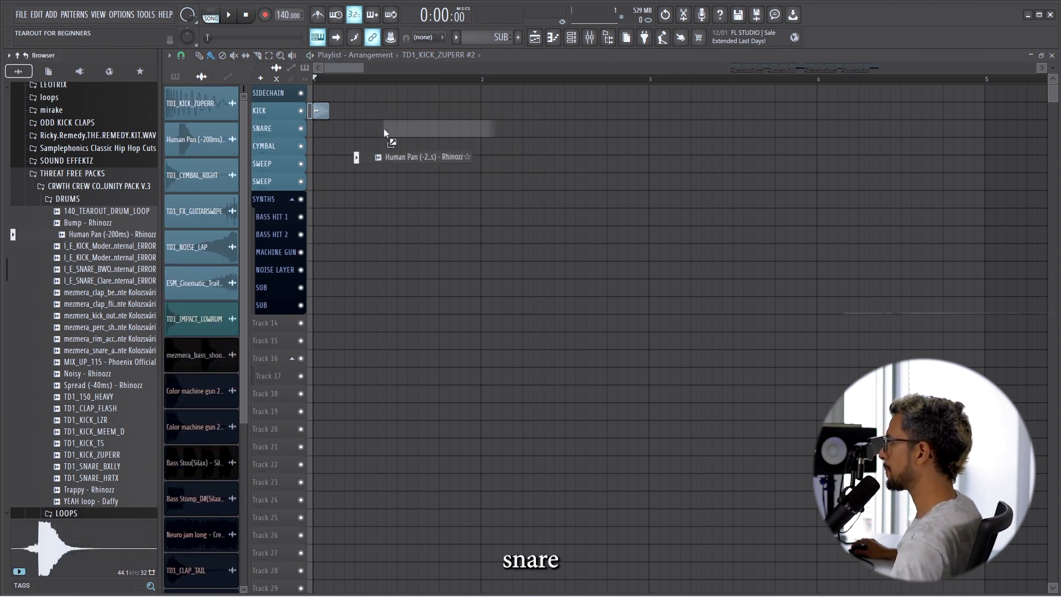
drag(384, 131, 384, 132)
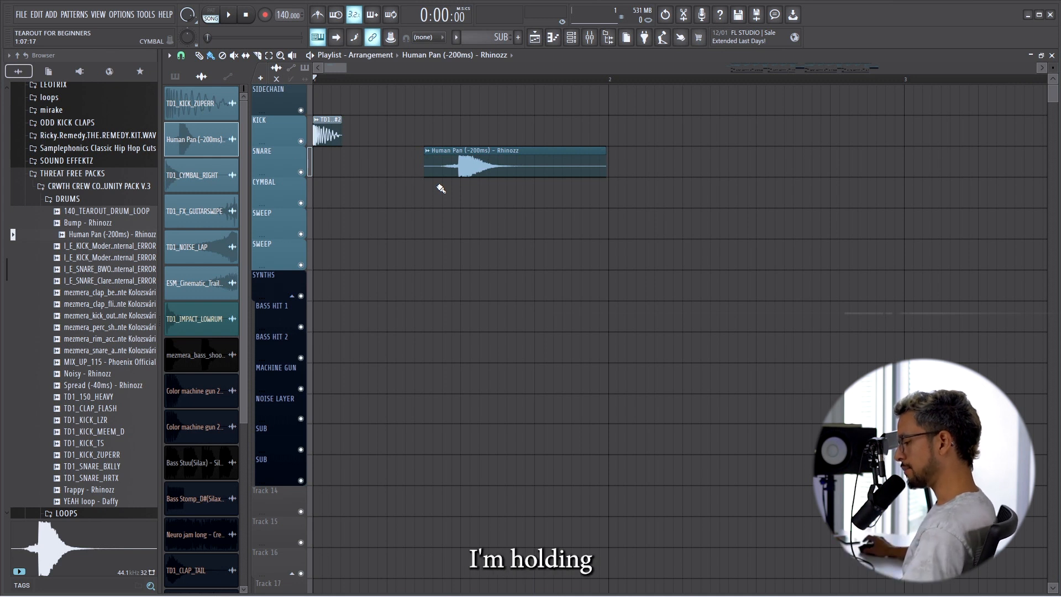
Align the snare clip in bar 1 so its loud transient lands on the third beat.
scroll(386, 193, up, 2)
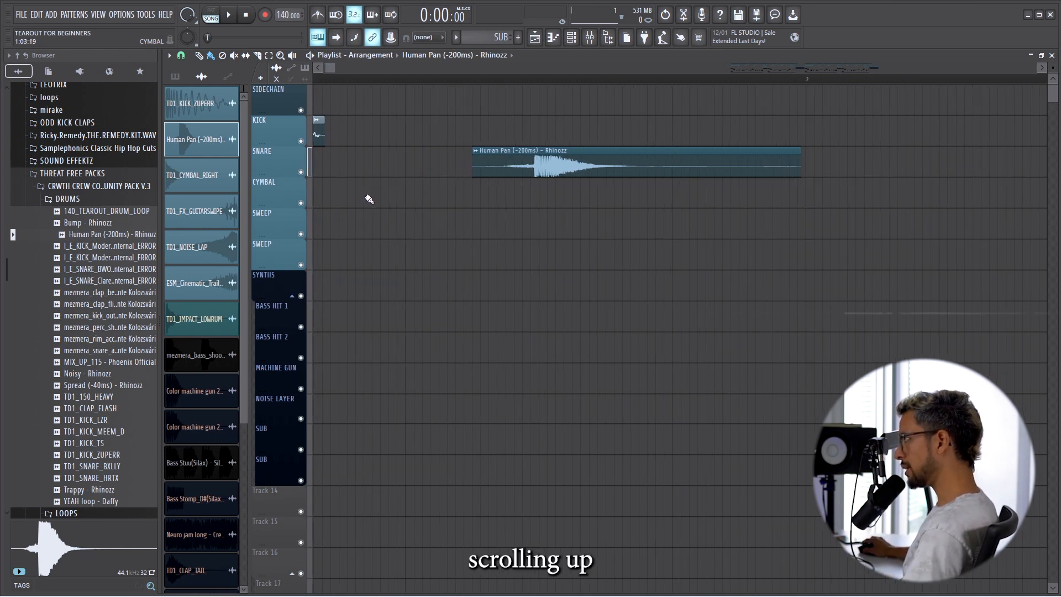
scroll(348, 200, down, 3)
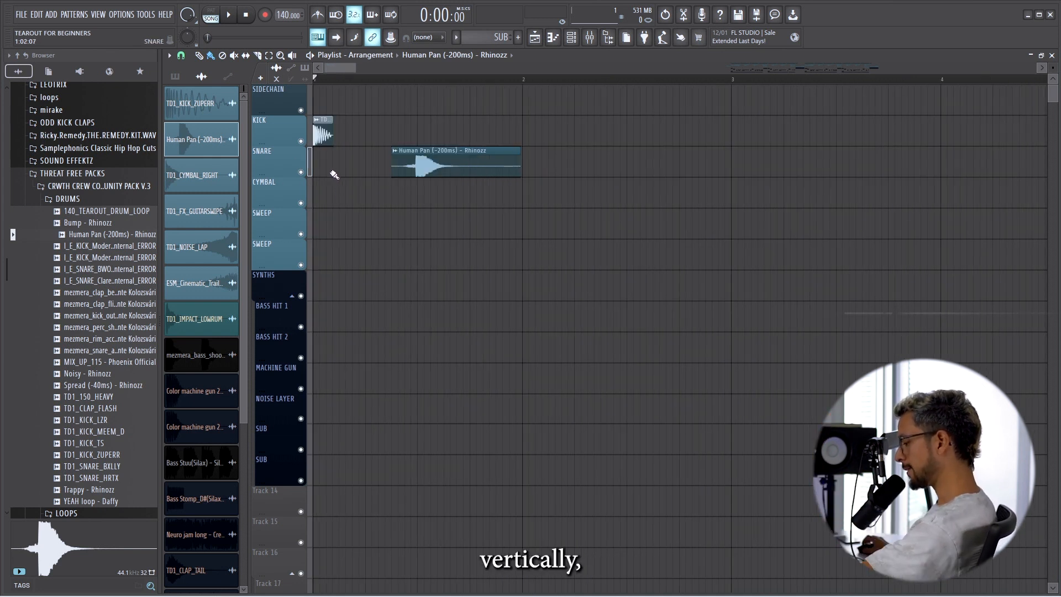
scroll(365, 205, up, 4)
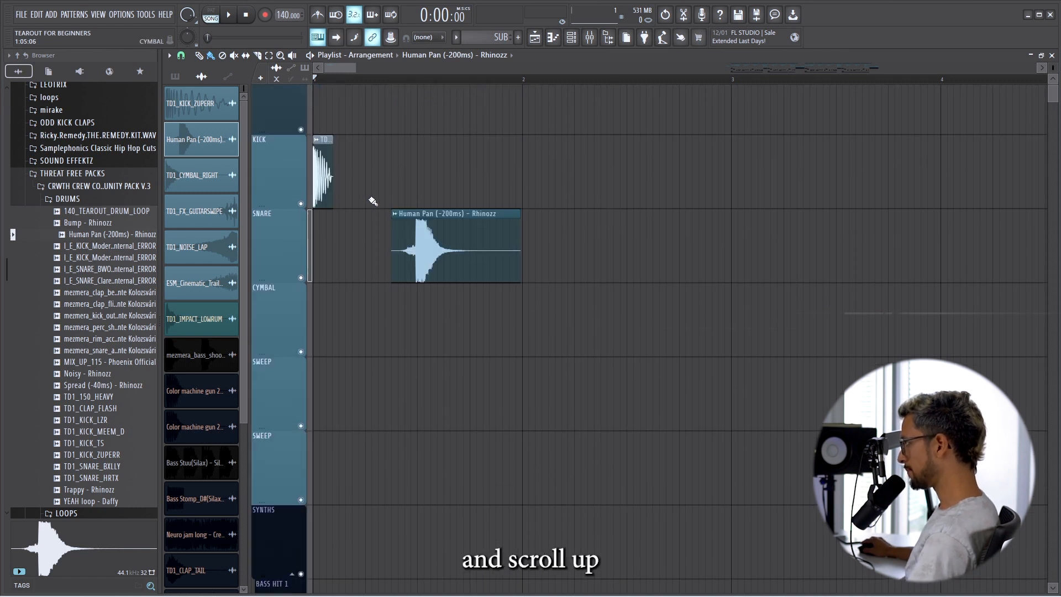
scroll(363, 206, down, 4)
scroll(363, 205, up, 6)
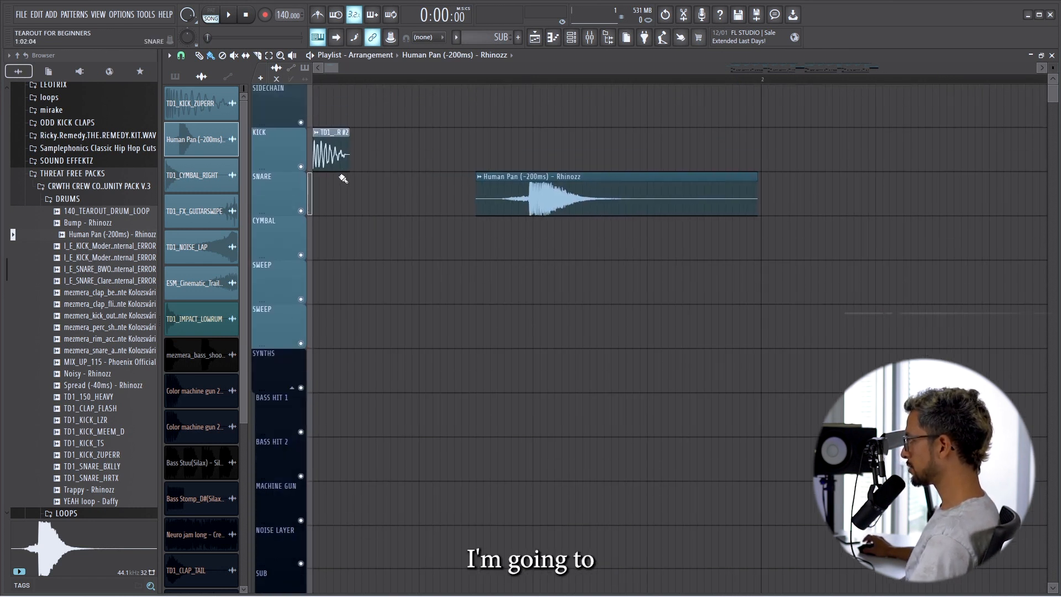
scroll(528, 204, up, 5)
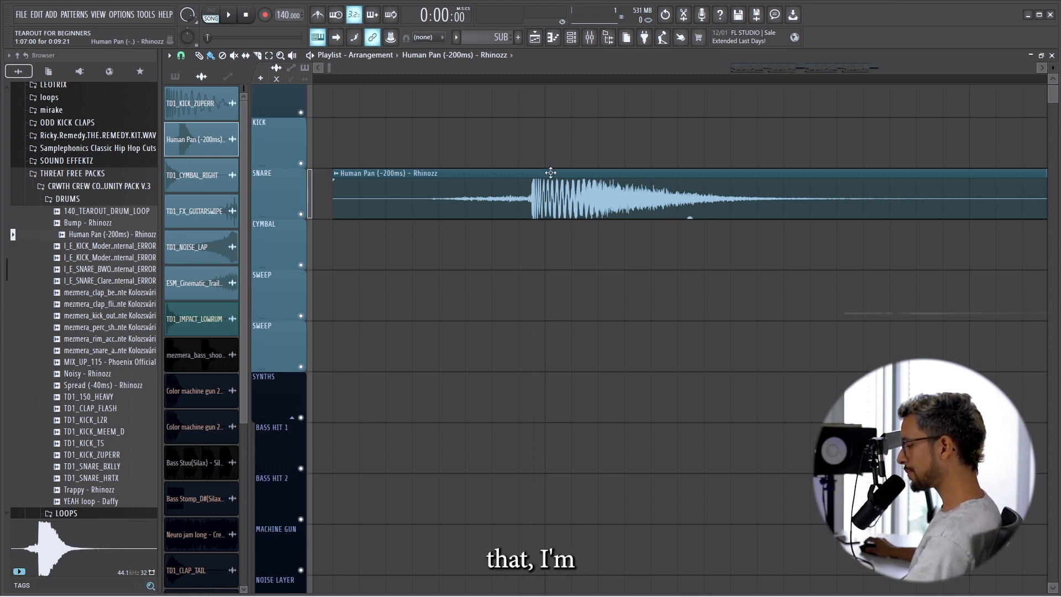
drag(486, 183, 498, 179)
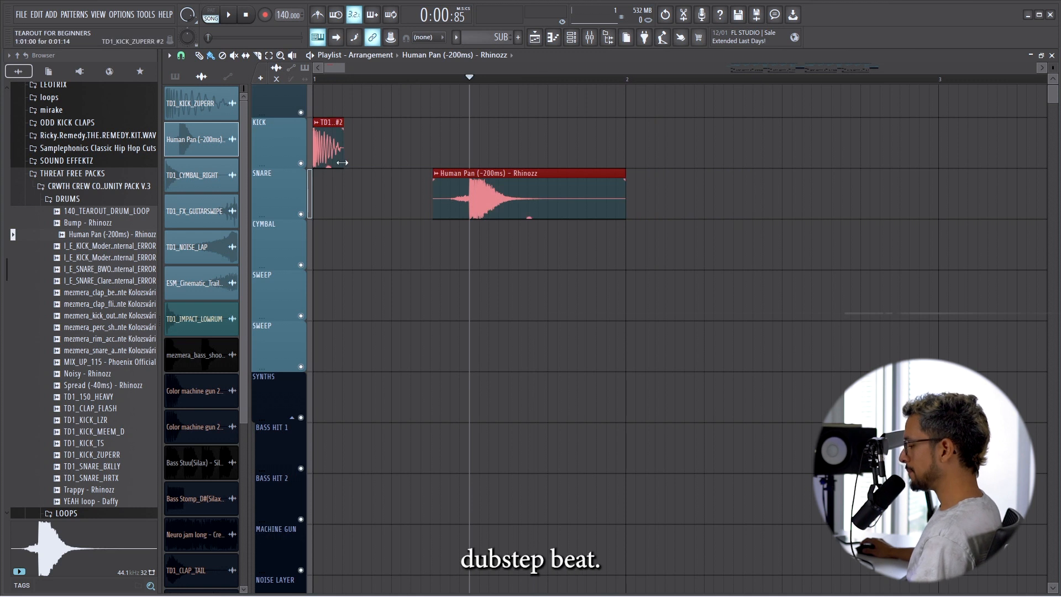
Highlight the individual beats of bar 1 on the timeline to examine where the kick and snare fall.
drag(392, 80, 314, 81)
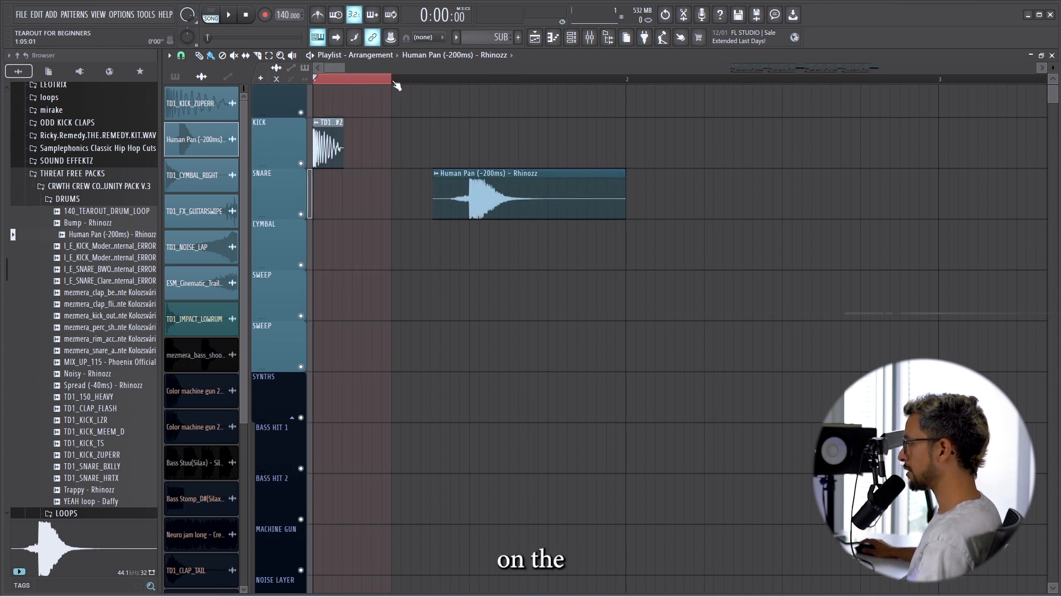
drag(392, 81, 621, 91)
drag(388, 89, 271, 79)
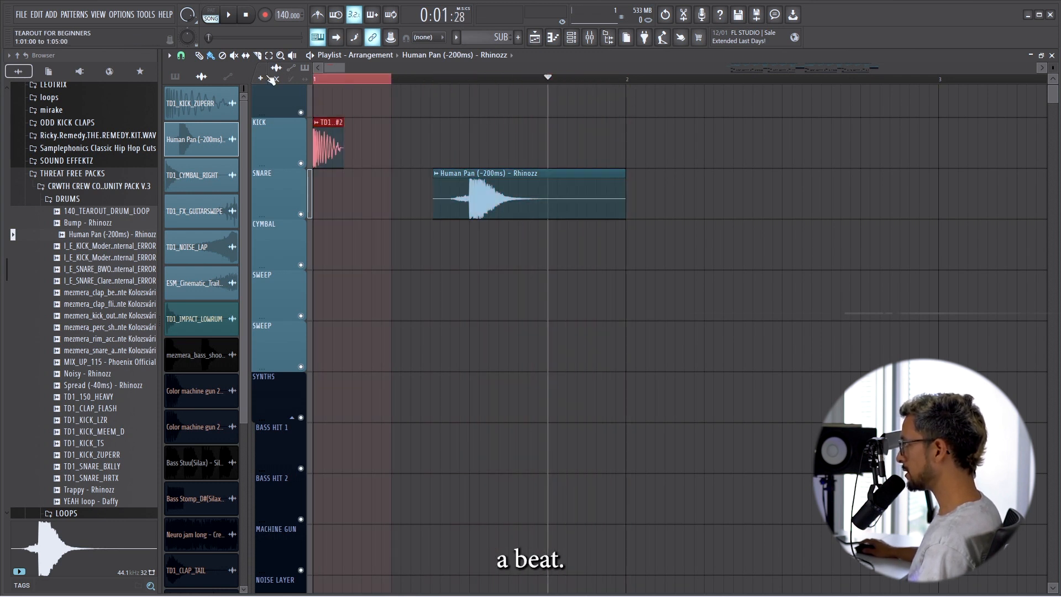
drag(462, 89, 431, 80)
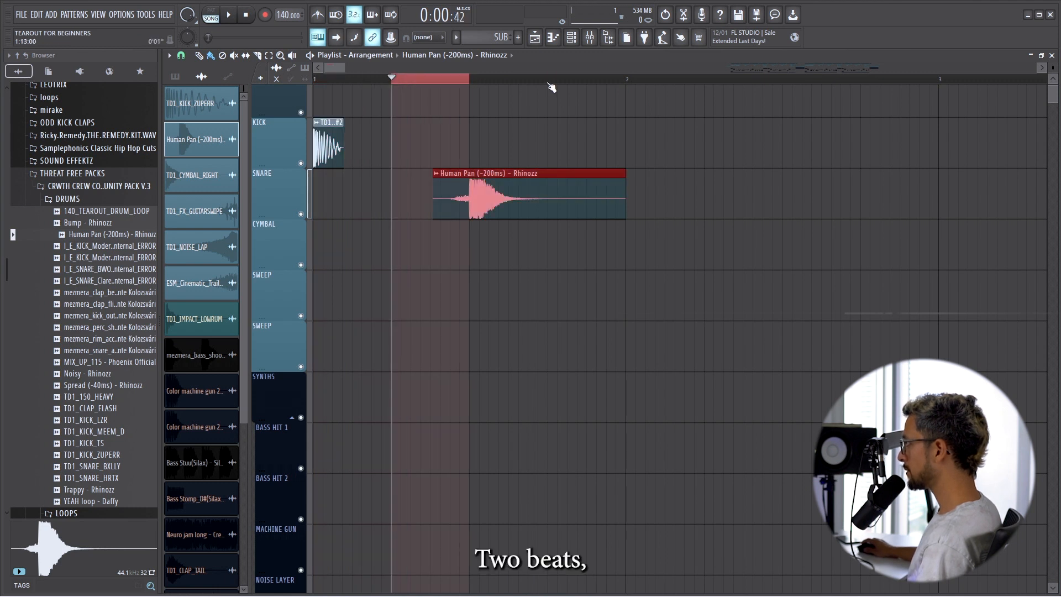
drag(551, 88, 469, 89)
drag(625, 88, 546, 93)
Select the bar 1 kick and snare clips and duplicate them across bars 2, 3 and 4.
drag(725, 222, 278, 157)
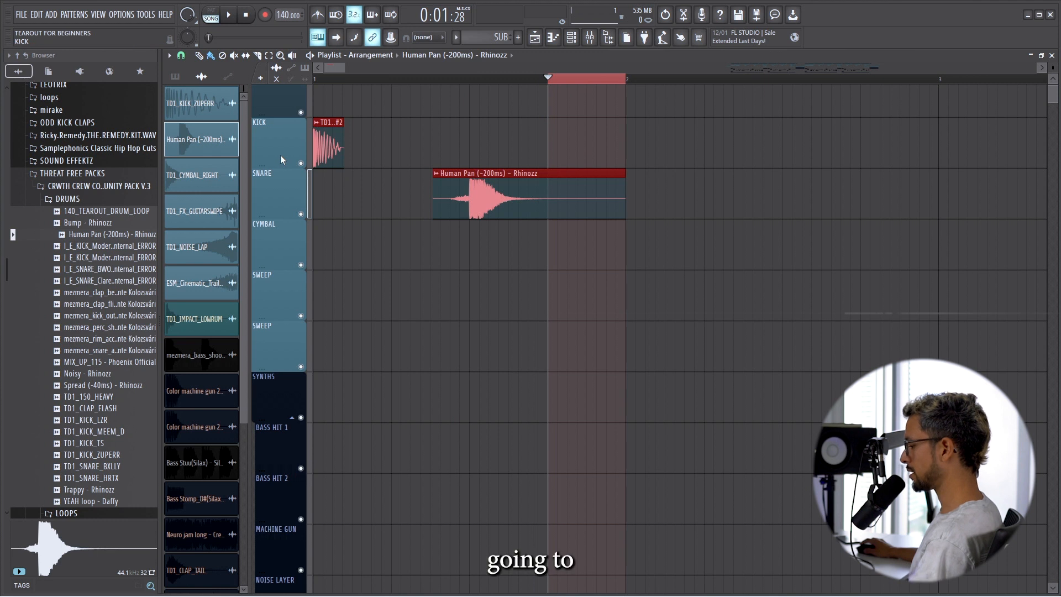
key(ctrl+c)
key(ctrl+v)
drag(560, 144, 569, 145)
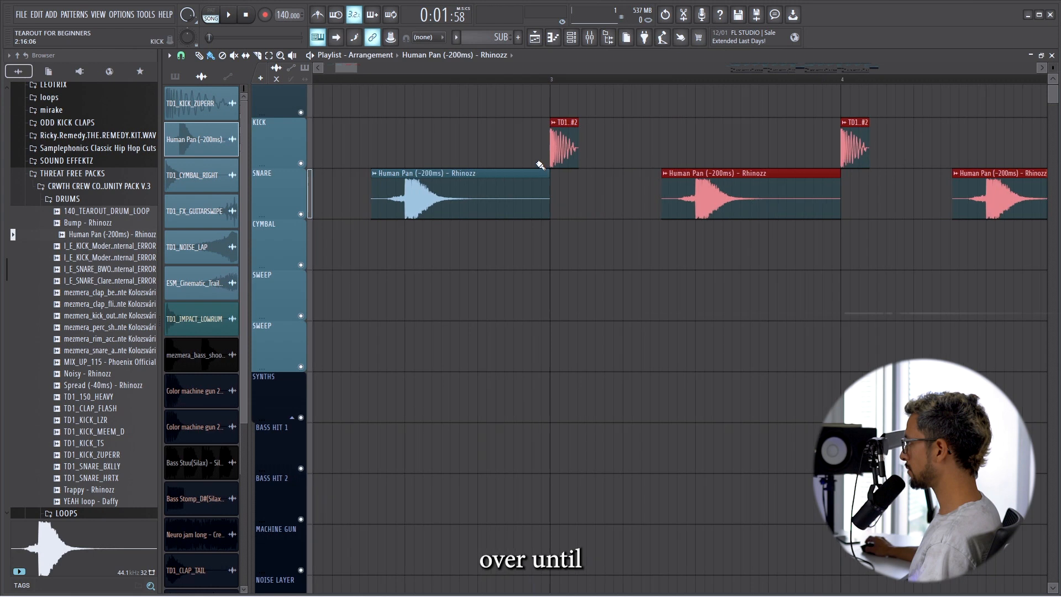
scroll(597, 180, down, 5)
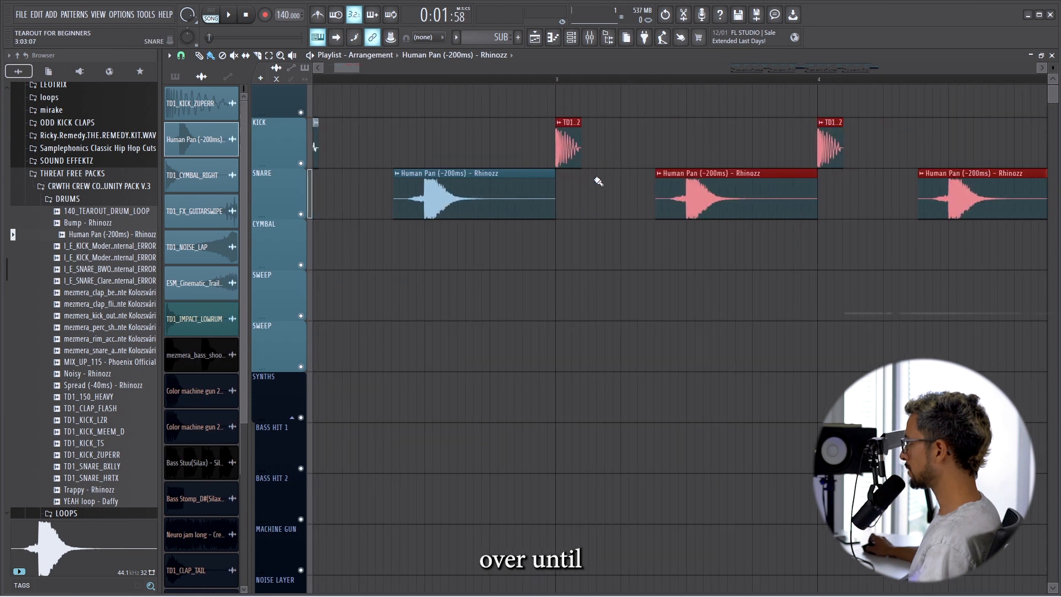
click(664, 143)
Set the timeline loop to cover bars 1 through 4, play the drum pattern, and clear the clip selection.
click(648, 80)
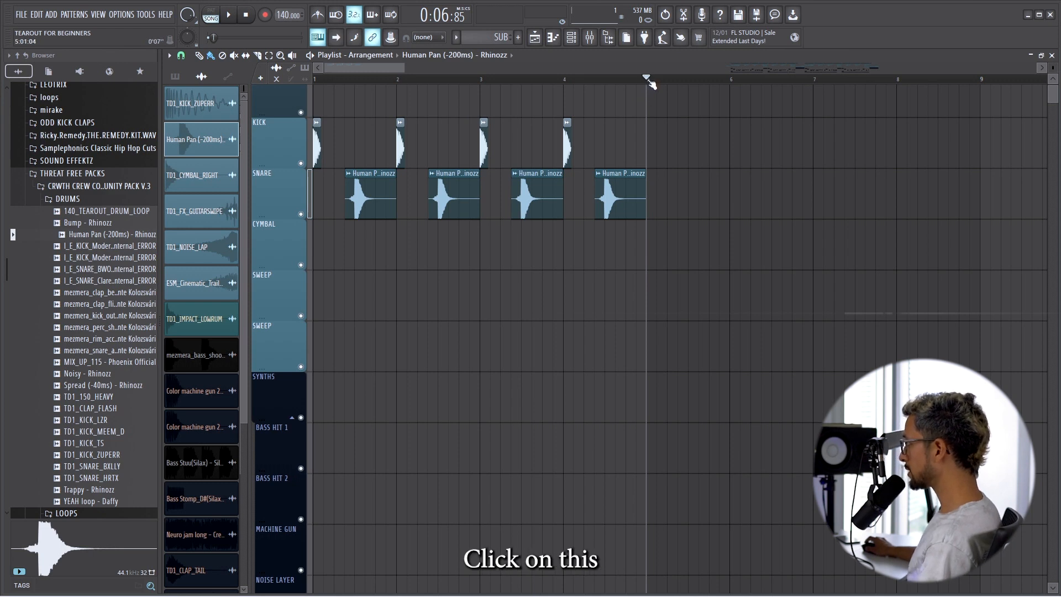
drag(586, 88, 442, 89)
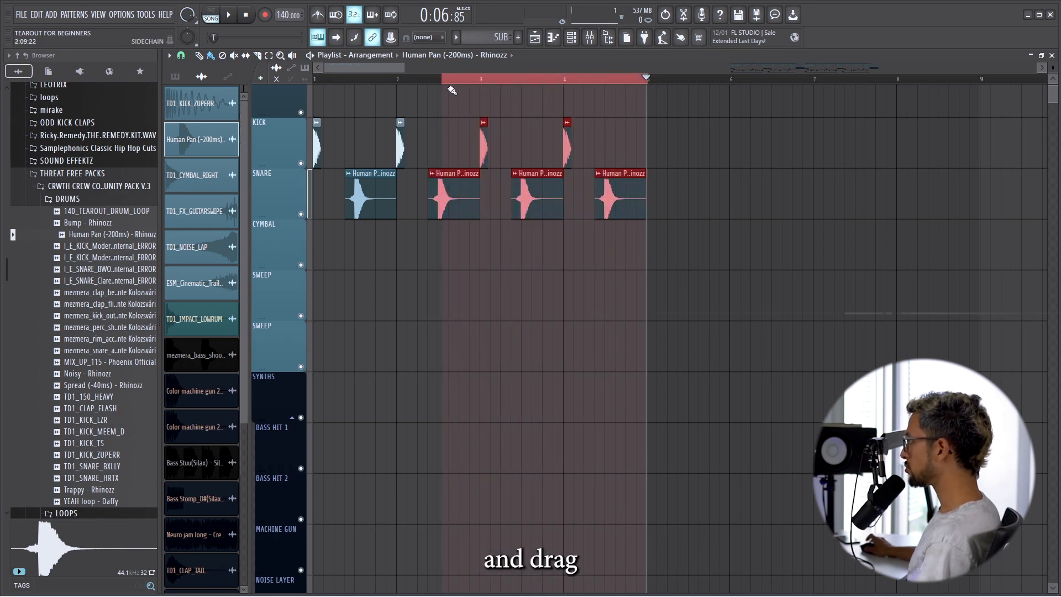
scroll(641, 92, up, 4)
scroll(641, 87, down, 1)
ctrl+click(640, 84)
drag(640, 84, 309, 88)
scroll(525, 227, down, 2)
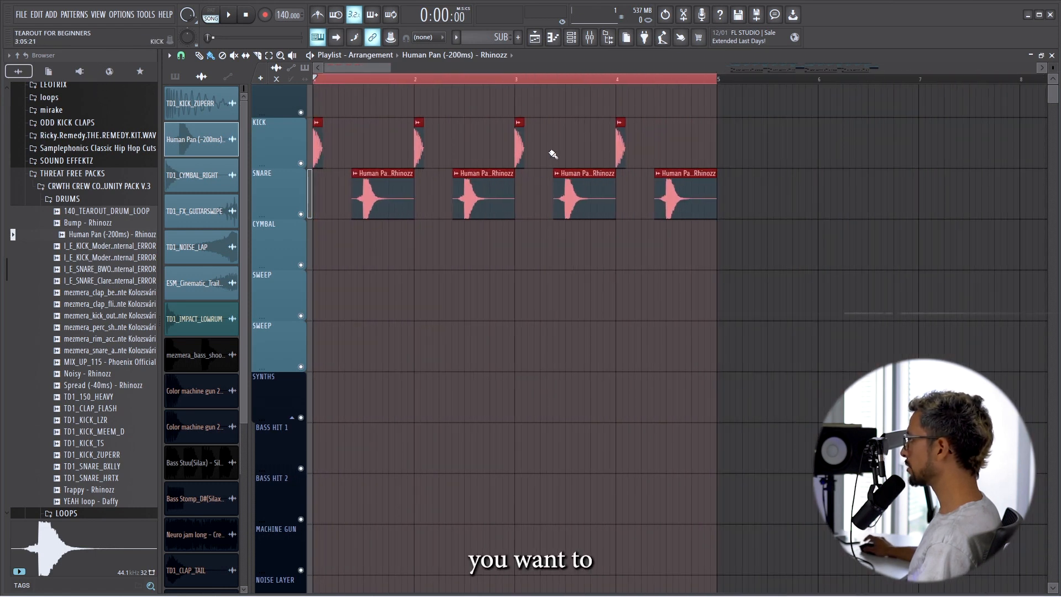
key(space)
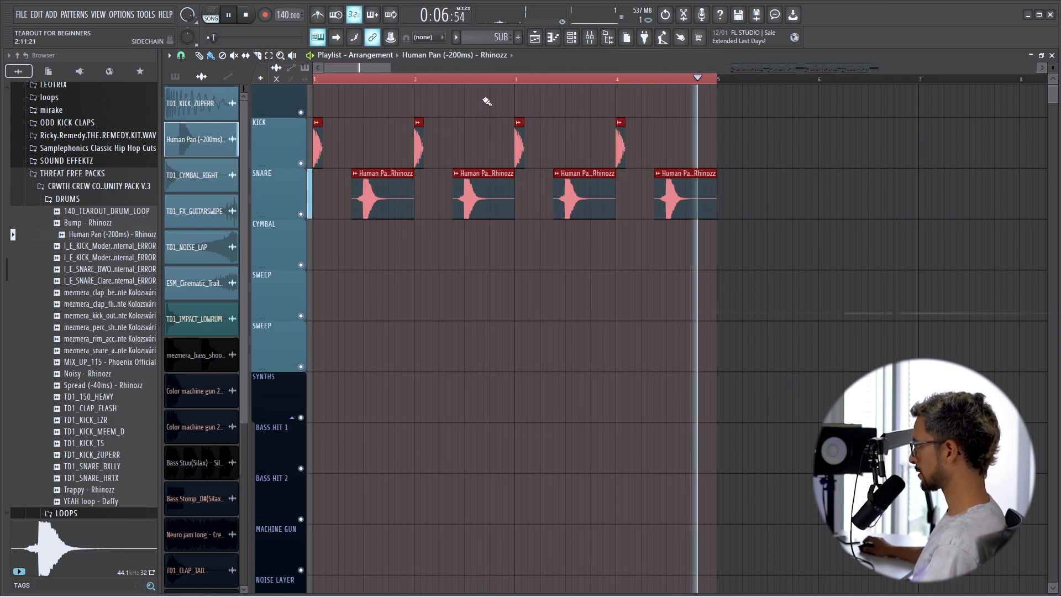
key(space)
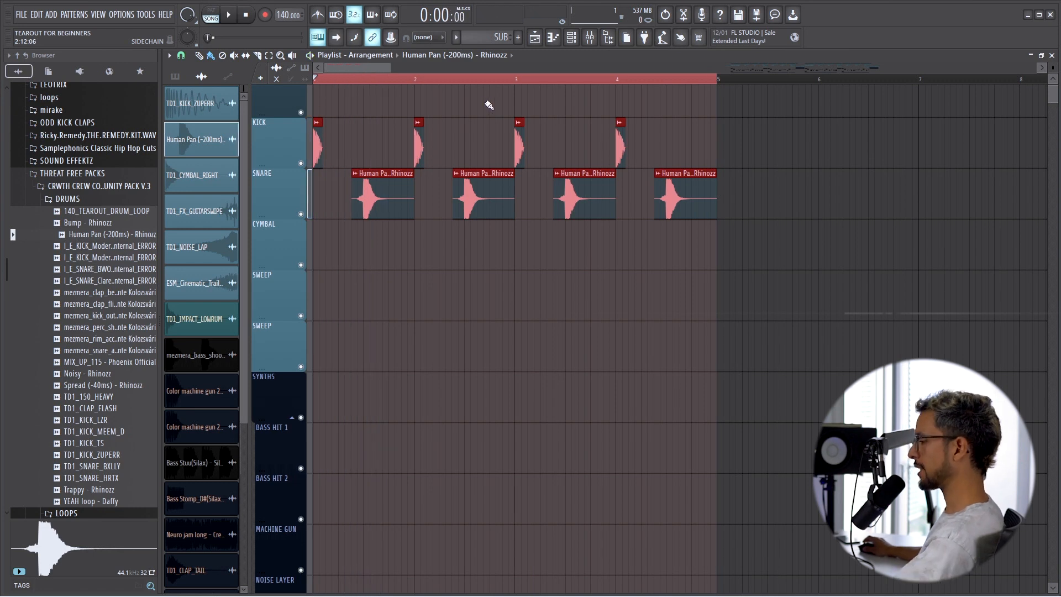
ctrl+click(436, 282)
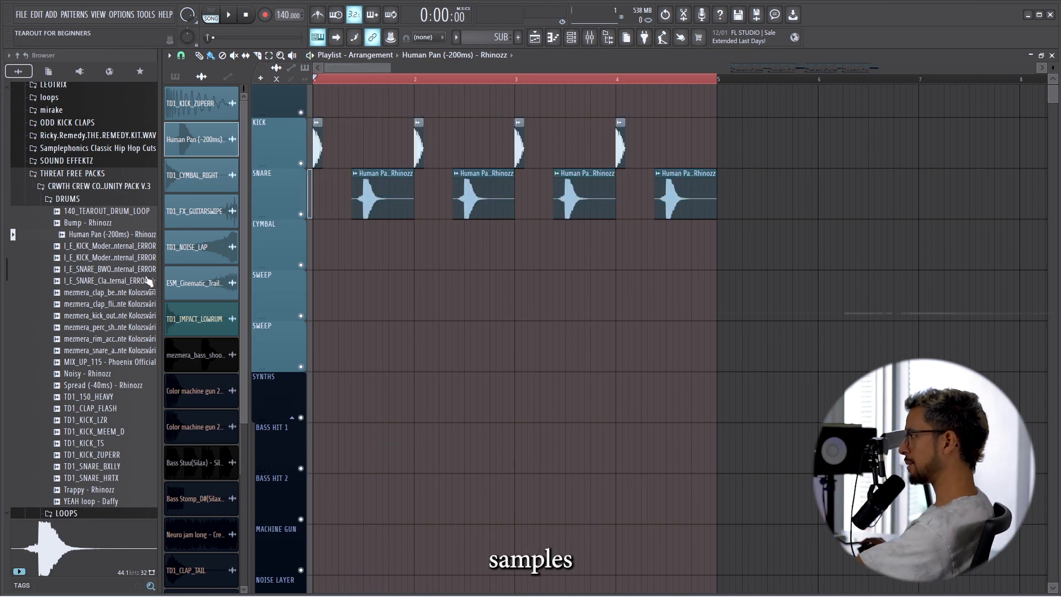
Audition bass samples in the ONE SHOT folder of the CRWTH CREW community pack.
scroll(92, 276, down, 2)
scroll(86, 275, down, 7)
click(85, 291)
click(106, 205)
click(105, 227)
click(105, 287)
click(106, 333)
click(108, 368)
click(106, 403)
click(109, 448)
click(110, 473)
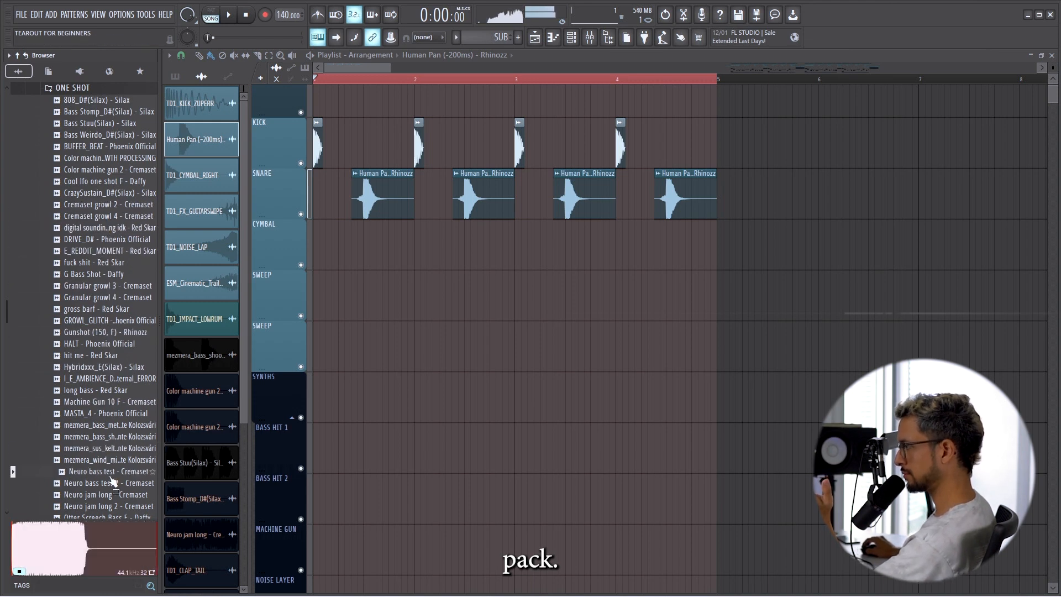
scroll(118, 420, down, 4)
scroll(105, 420, down, 5)
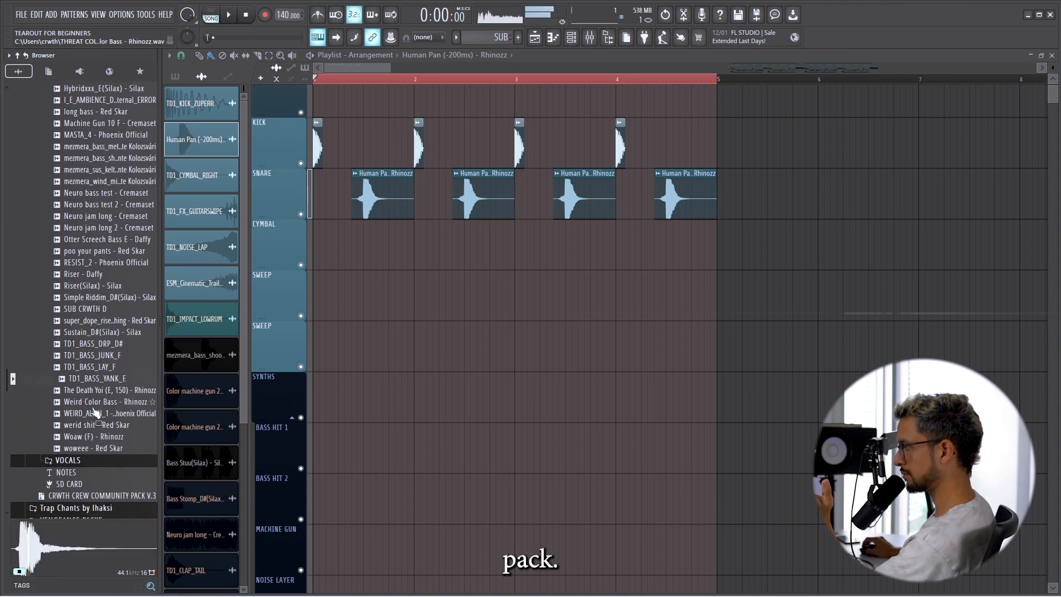
click(99, 424)
Place Color machine gun 2 - Cremaset at the start of BASS HIT 1 and Bass Stuu(Silax) on beat 2 of BASS HIT 2.
click(194, 391)
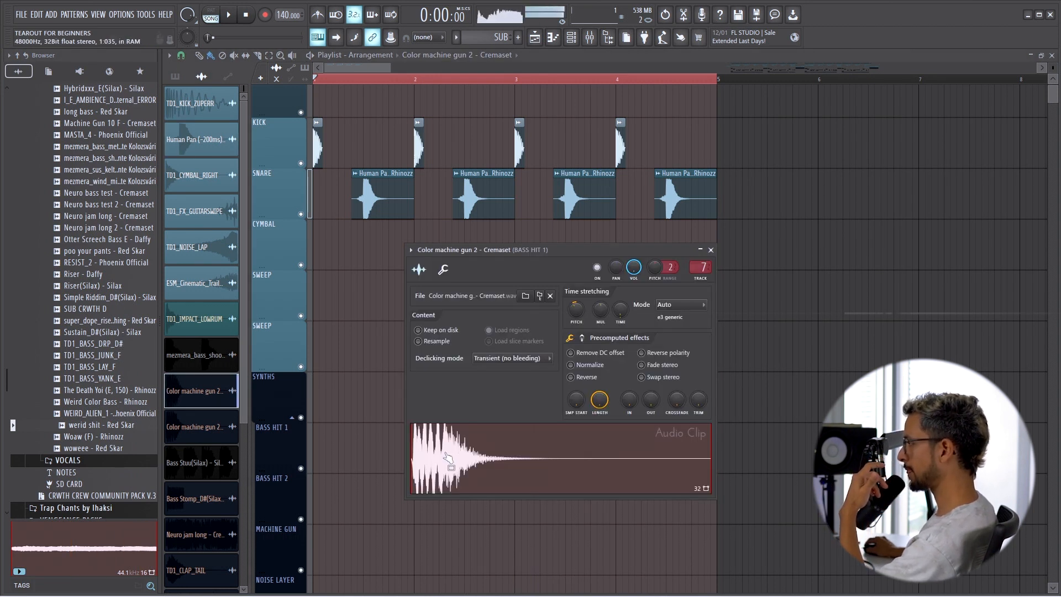
drag(445, 476, 315, 444)
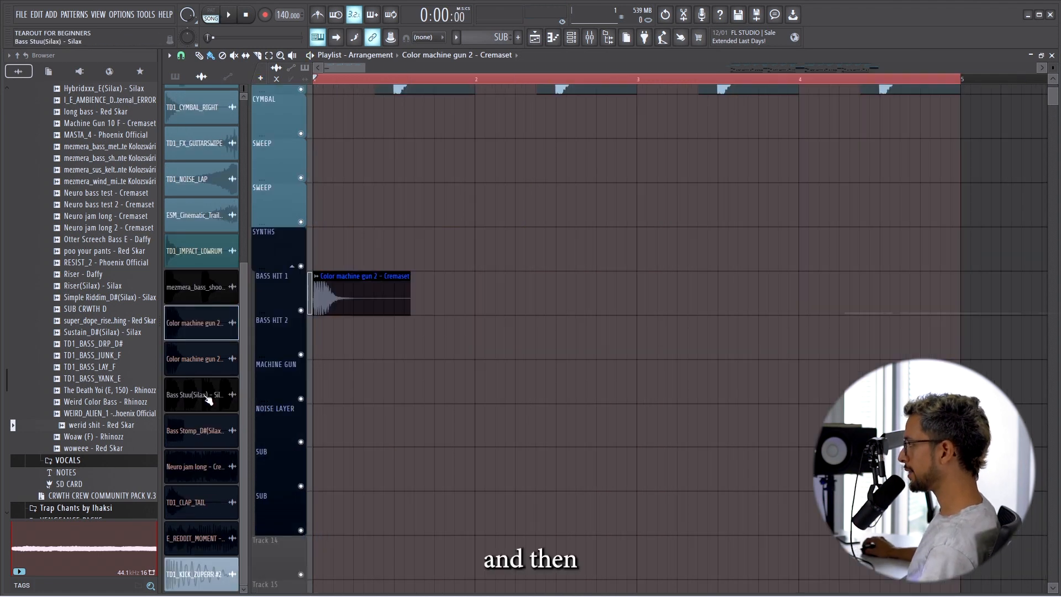
click(204, 396)
drag(440, 454, 360, 363)
Shorten the Bass Stuu(Silax) clip to one beat, ending on beat 3, and play back the bass hits.
scroll(406, 351, up, 3)
ctrl+click(618, 410)
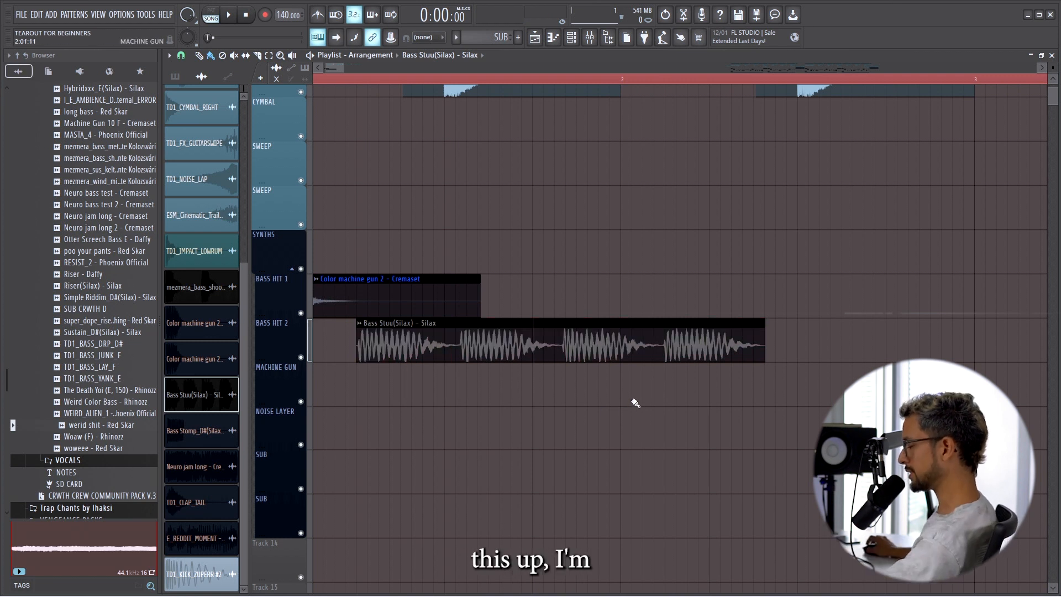
drag(764, 322, 479, 321)
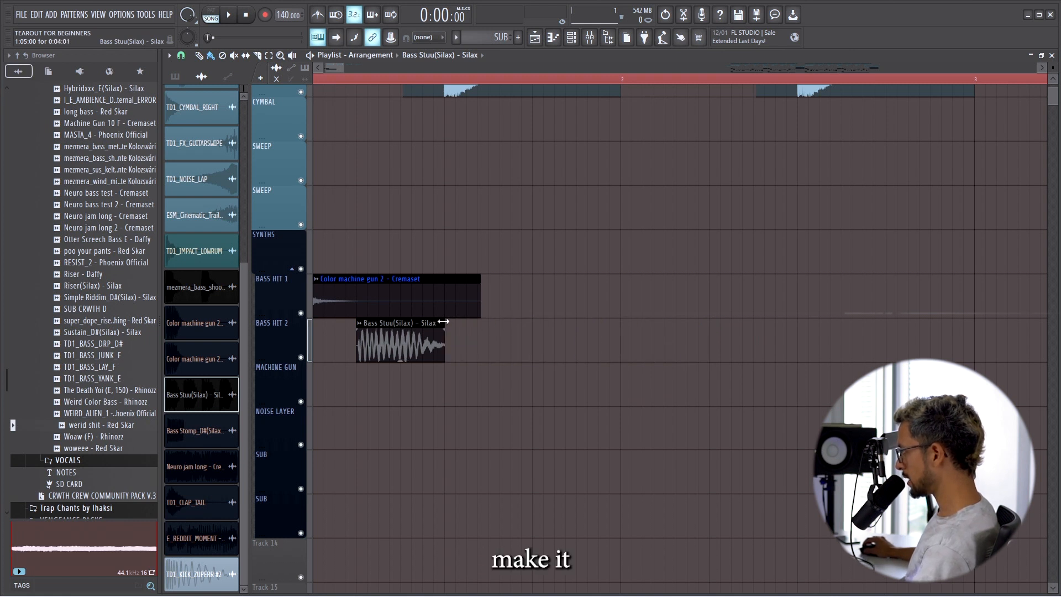
key(space)
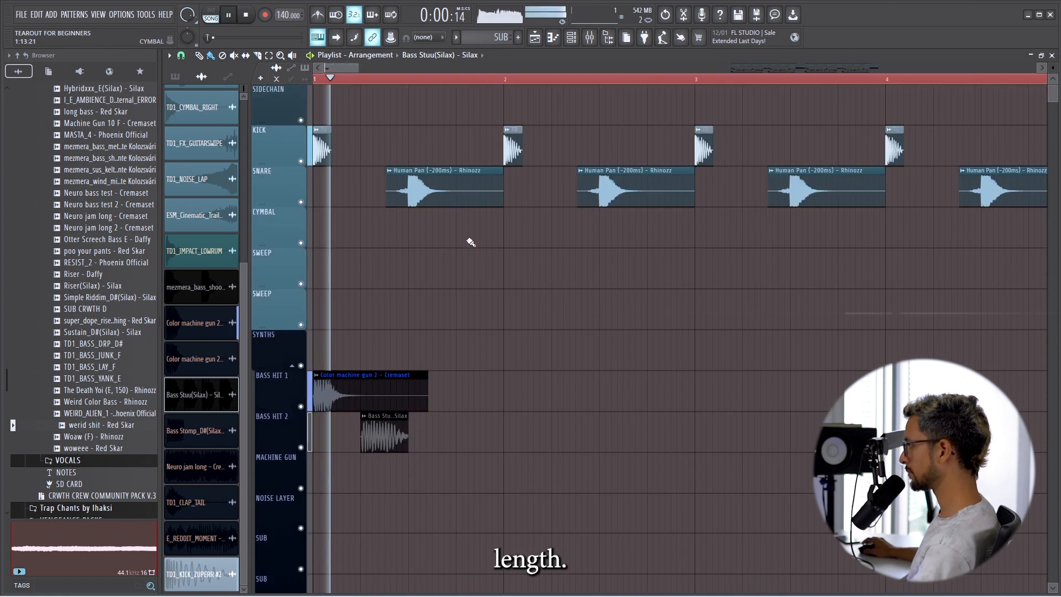
key(space)
key(space)
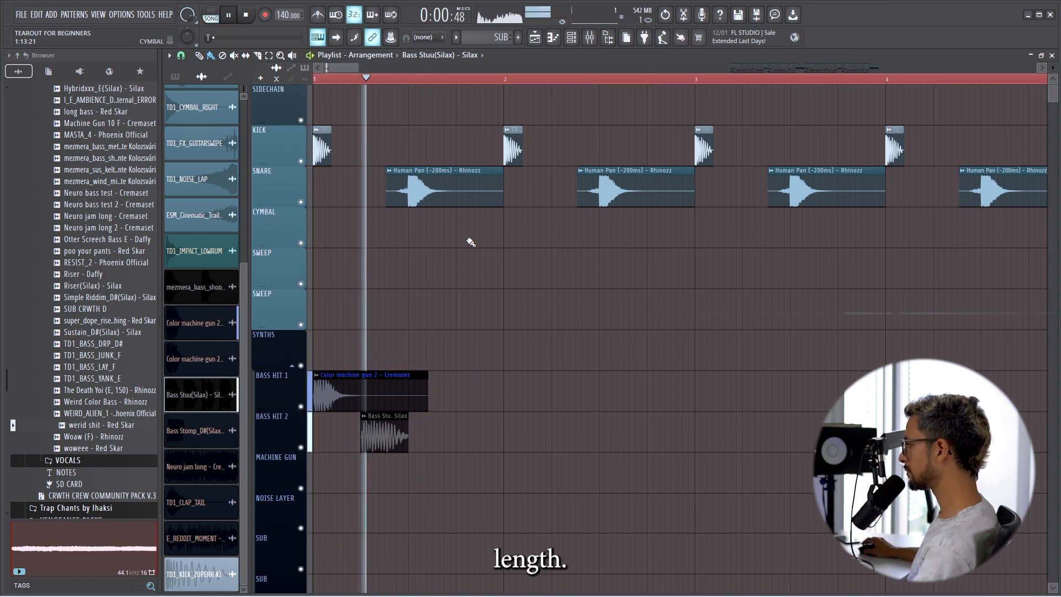
key(space)
Place the mezmera_bass_shookones06_g-d sample on the MACHINE GUN track just after beat 3 of bar 1.
click(215, 327)
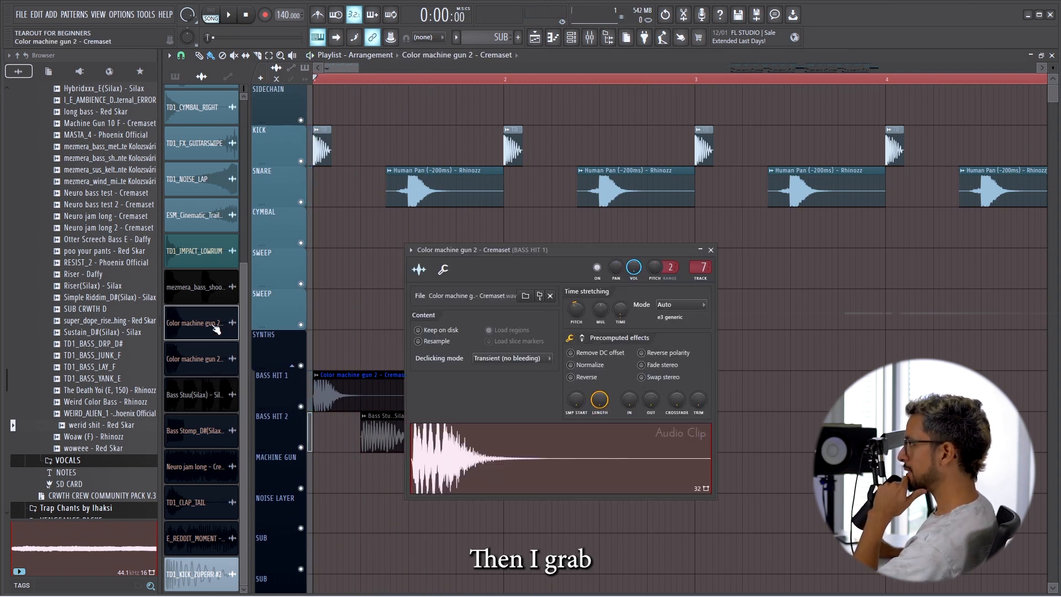
click(209, 431)
click(194, 289)
drag(389, 386, 441, 477)
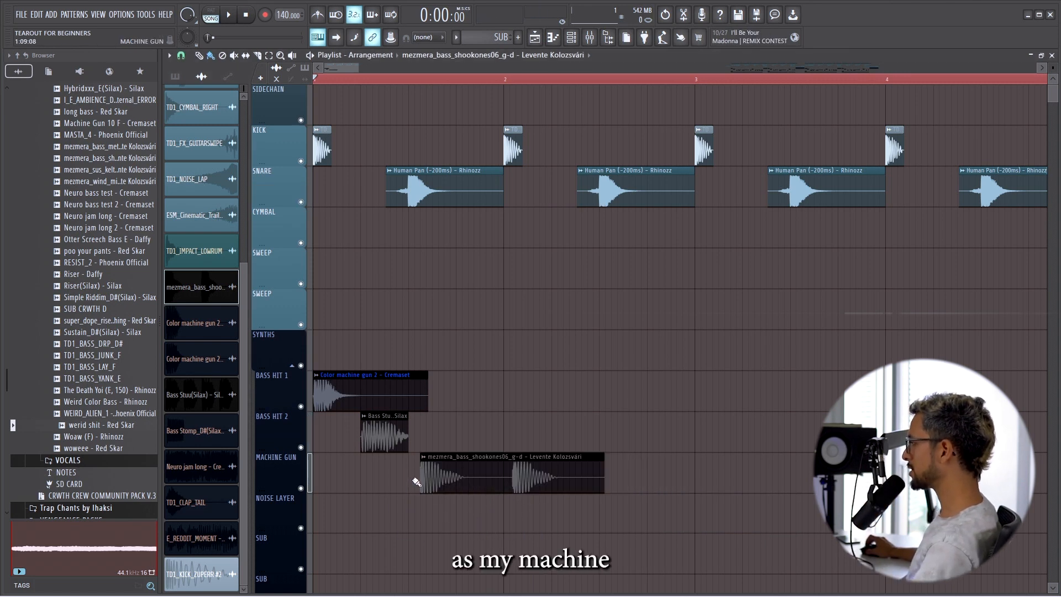
Move the mezmera bass clip to beat 3 of bar 1 on the MACHINE GUN track and shorten it to half a beat.
scroll(415, 482, up, 5)
drag(466, 485, 437, 488)
drag(570, 458, 492, 458)
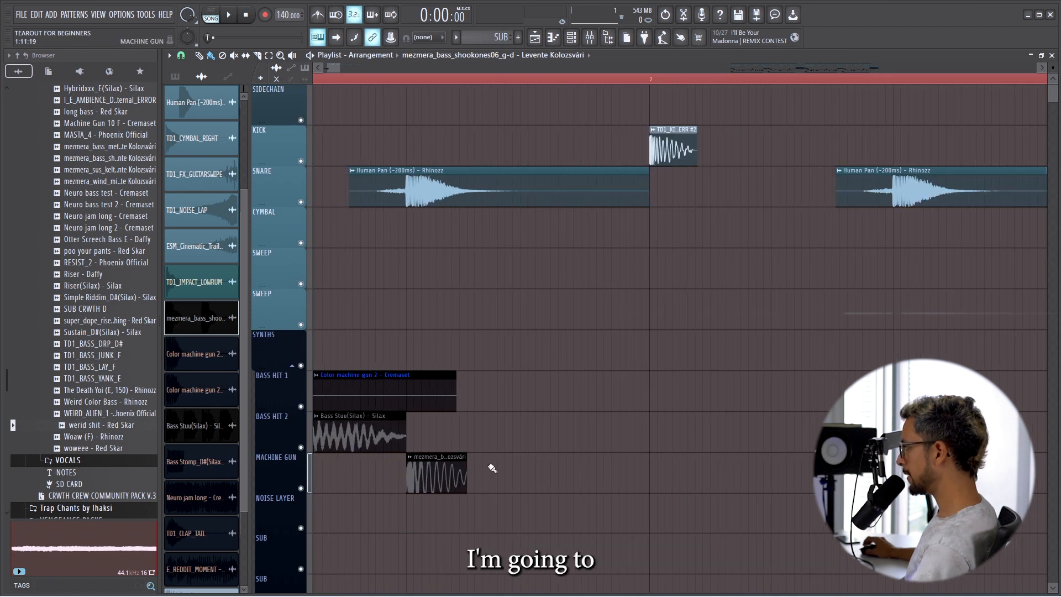
Paint back-to-back copies of the half-beat mezmera clip along the MACHINE GUN track to the end of bar 4.
scroll(353, 426, down, 3)
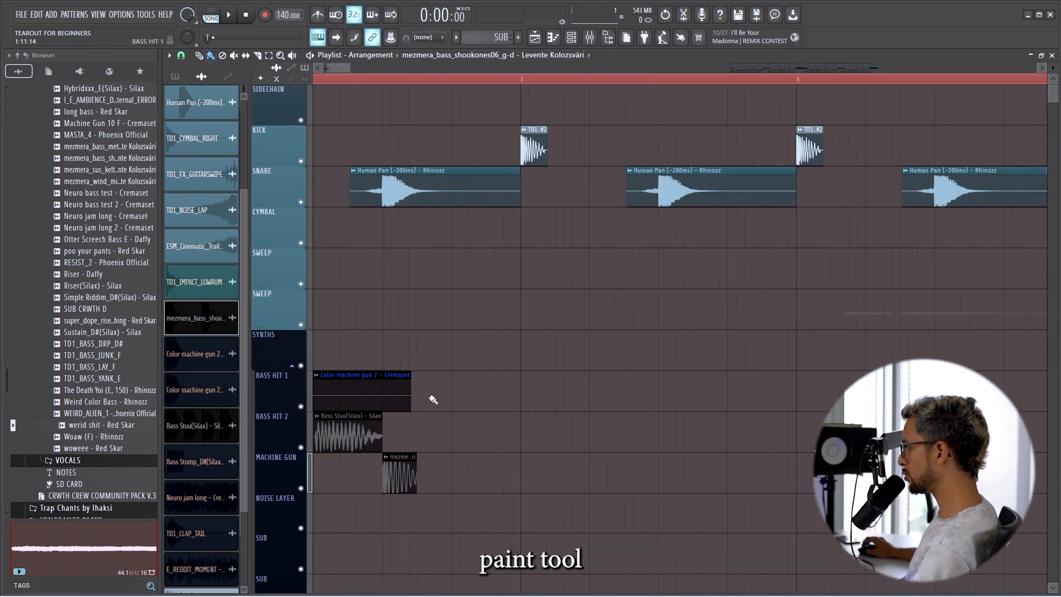
scroll(414, 390, down, 1)
drag(421, 486, 813, 484)
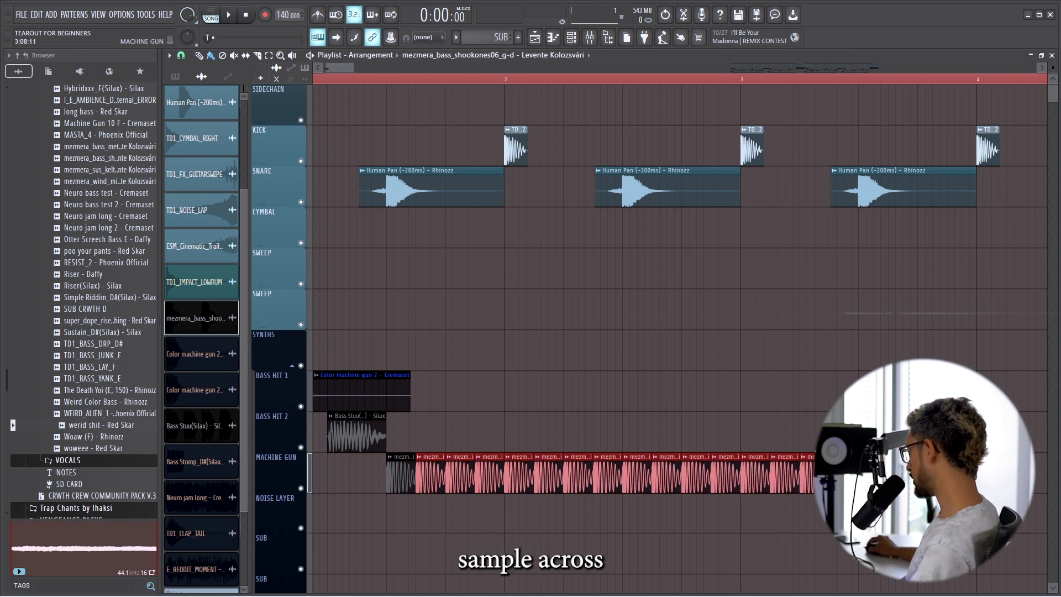
scroll(812, 484, down, 4)
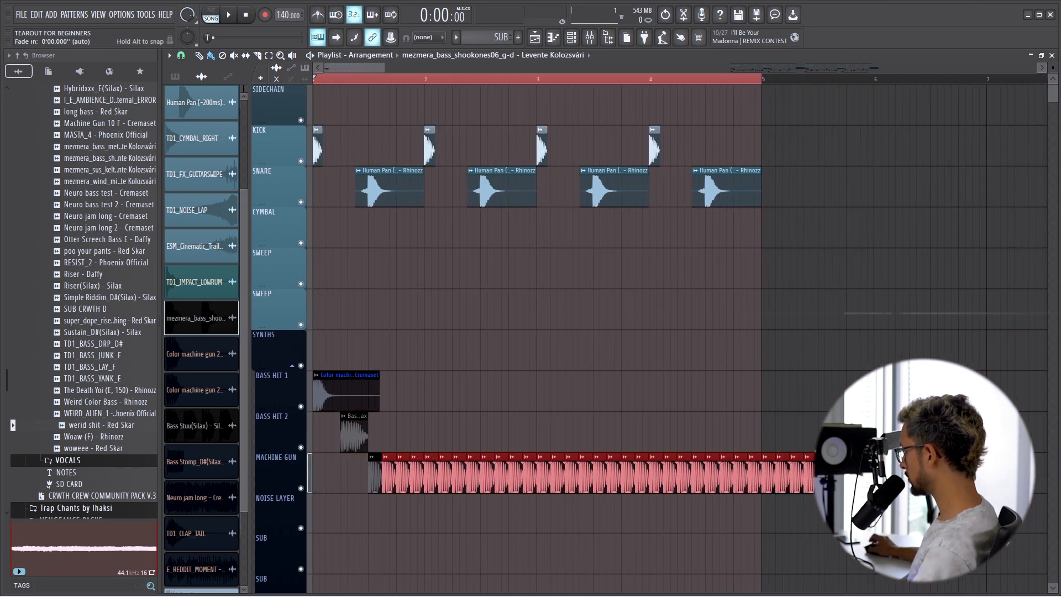
Play back the arrangement with the repeated machine gun bass hits.
scroll(481, 340, up, 2)
key(space)
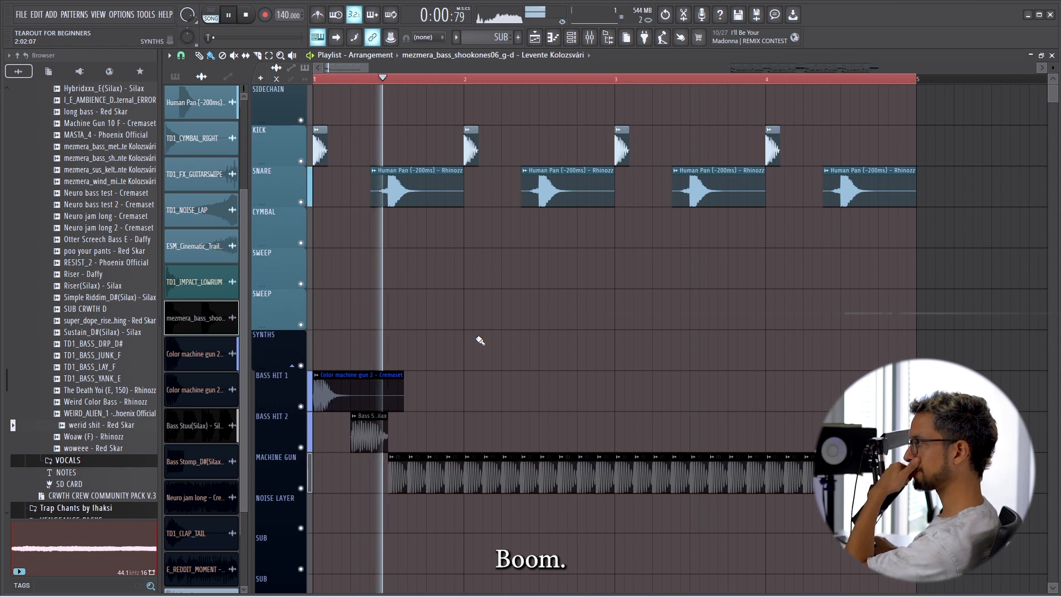
click(591, 37)
click(592, 36)
click(591, 37)
click(592, 37)
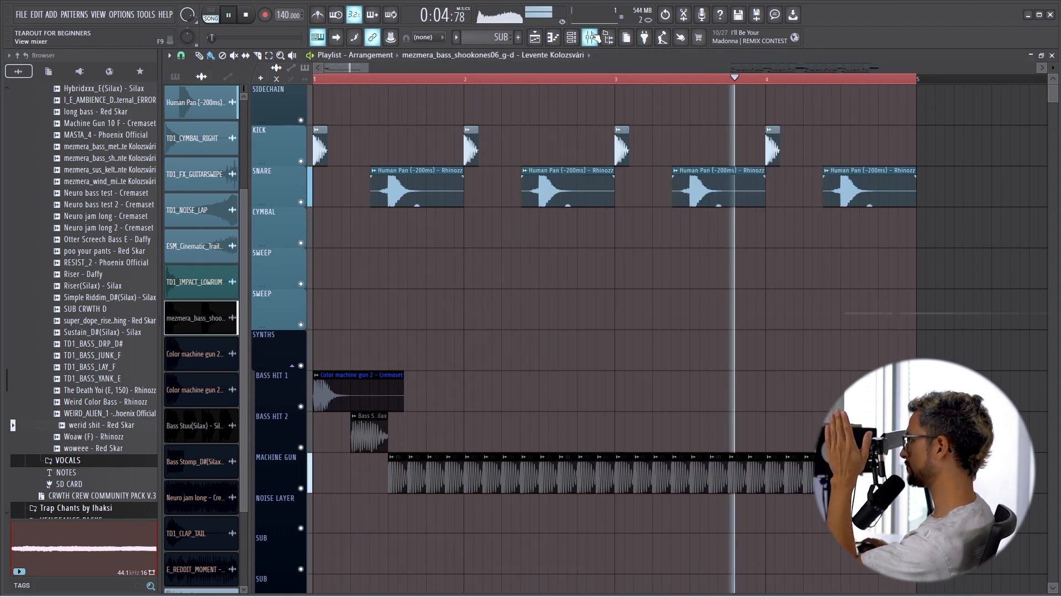
key(space)
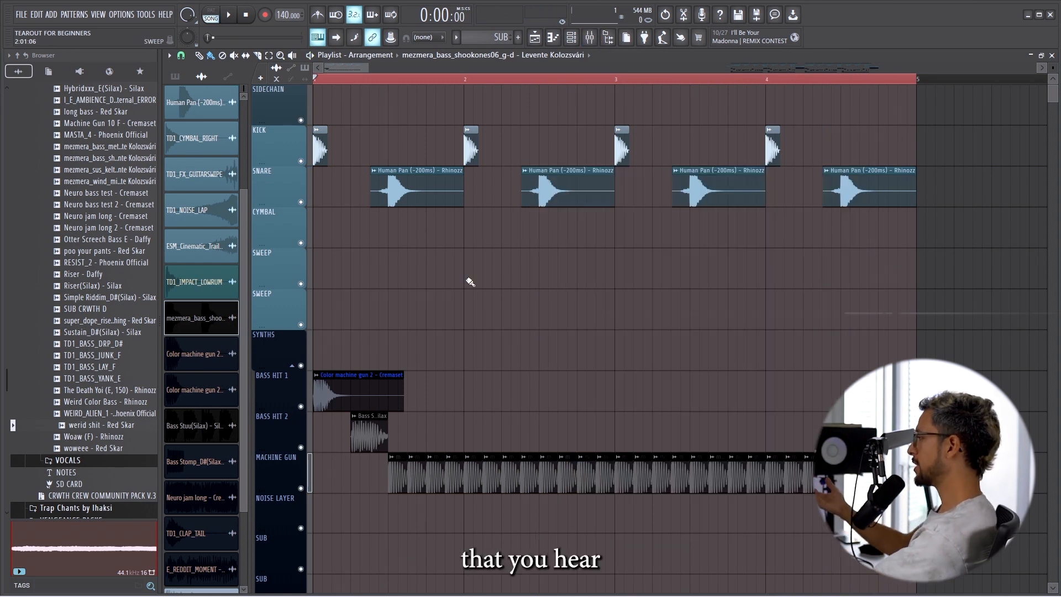
Cut the second MACHINE GUN clip of bar 2 to half its length and fill the gap with a copy.
scroll(469, 393, down, 5)
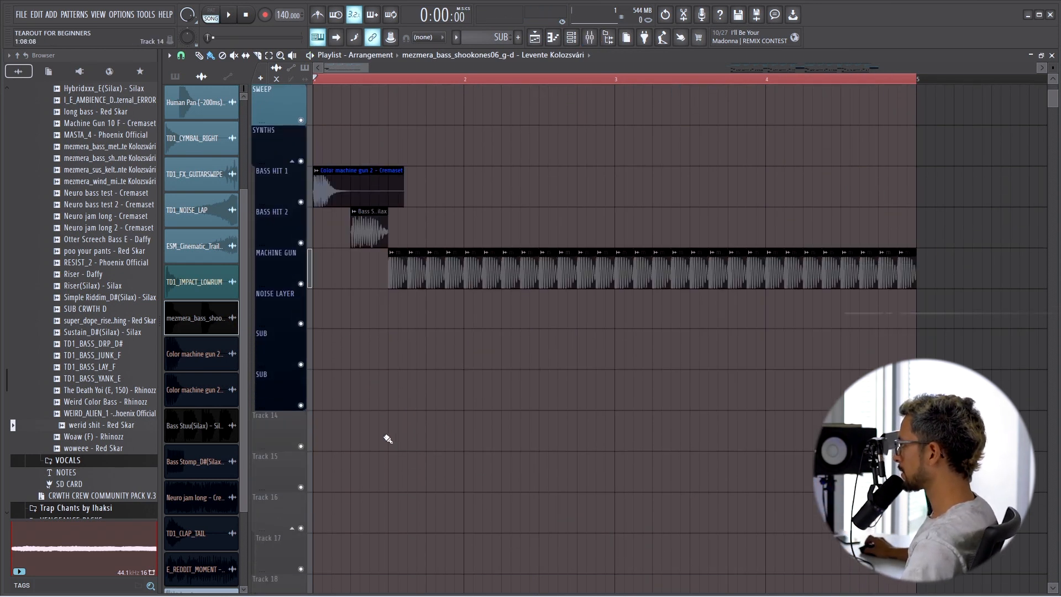
scroll(531, 241, up, 4)
drag(579, 236, 622, 271)
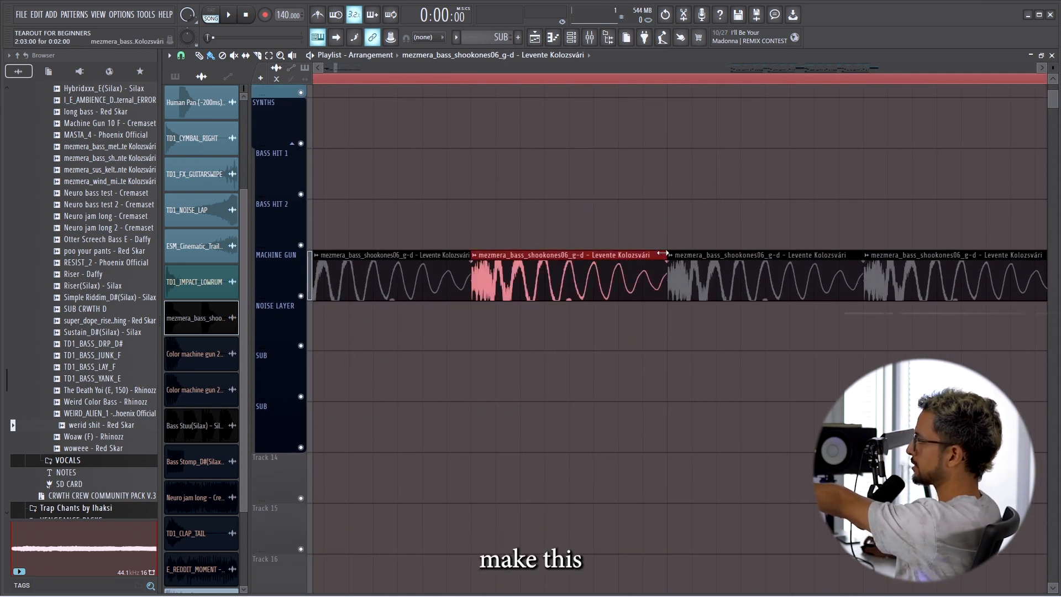
drag(665, 255, 569, 256)
drag(598, 332, 599, 284)
scroll(629, 229, down, 5)
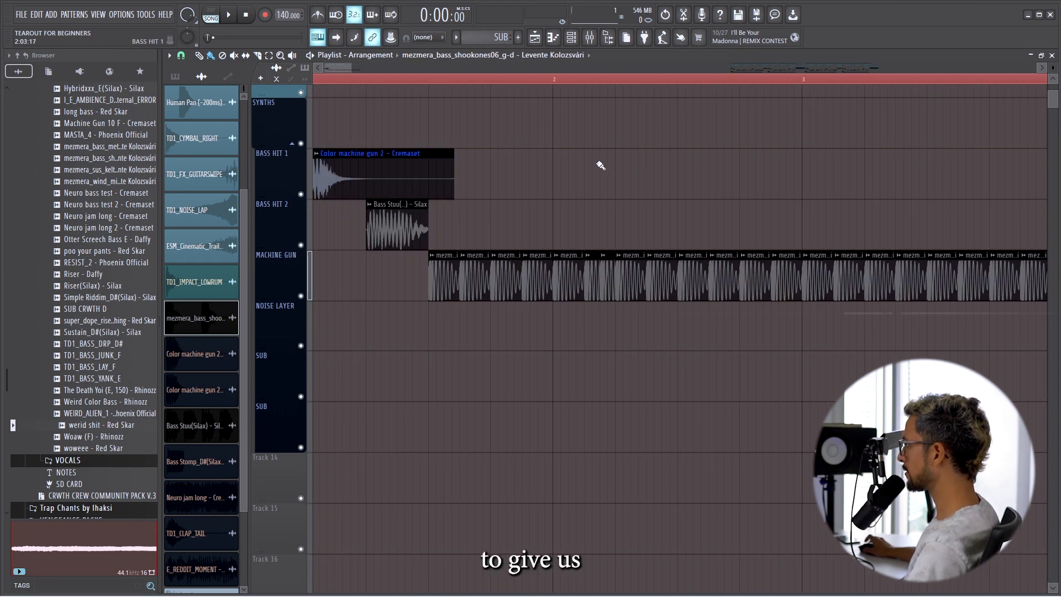
Replace more MACHINE GUN clips at scattered spots with pairs of half-length hits and play back the rhythm.
scroll(521, 194, down, 3)
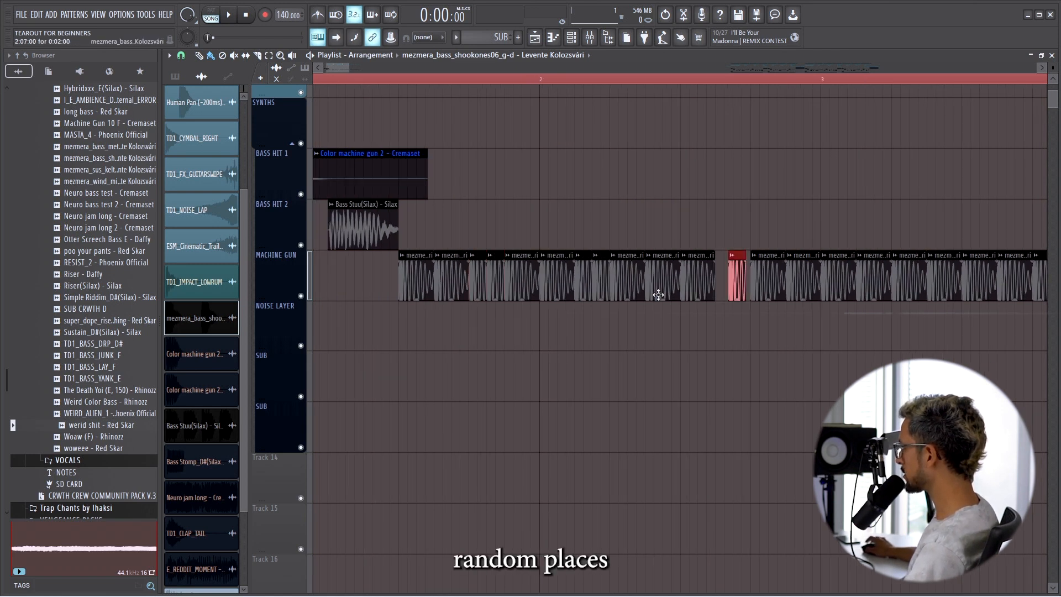
right_click(734, 276)
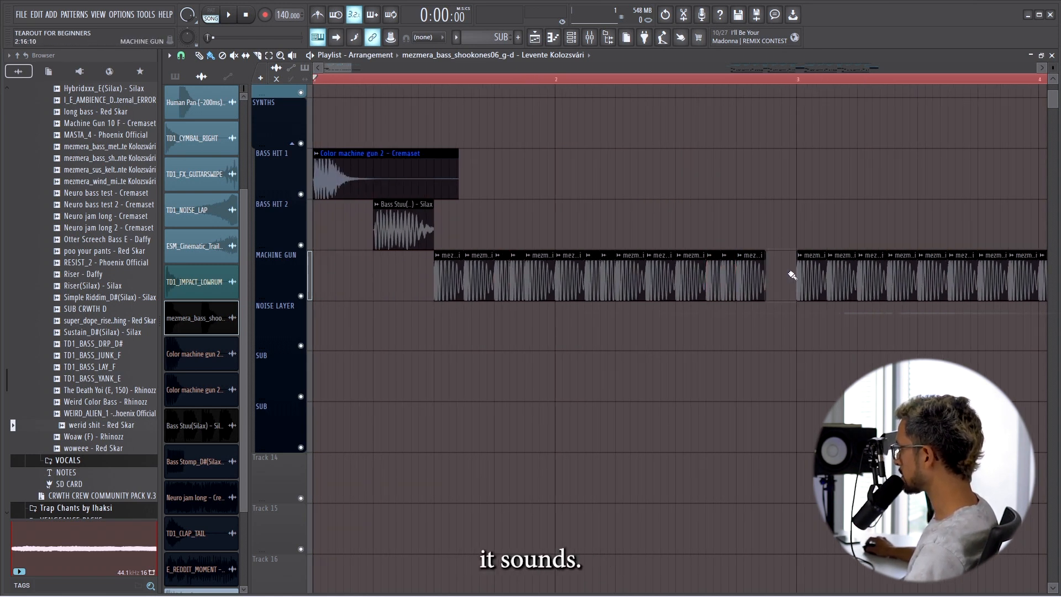
click(790, 274)
scroll(504, 157, down, 2)
scroll(612, 187, up, 4)
key(space)
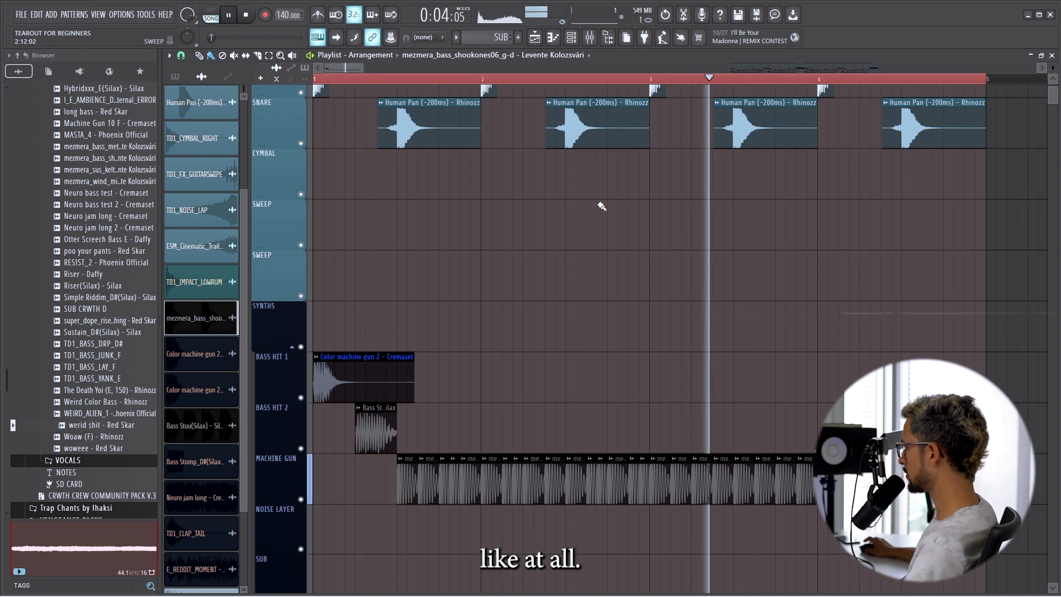
key(space)
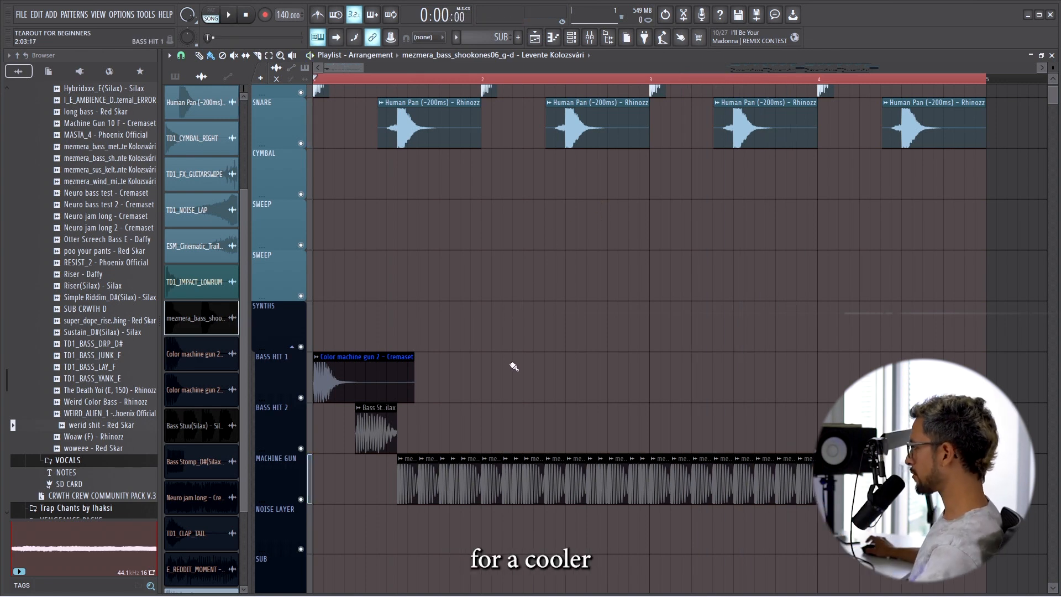
Divide half-length MACHINE GUN hits early in bar 2 into quarter-length copies and listen to the faster burst.
scroll(506, 454, up, 2)
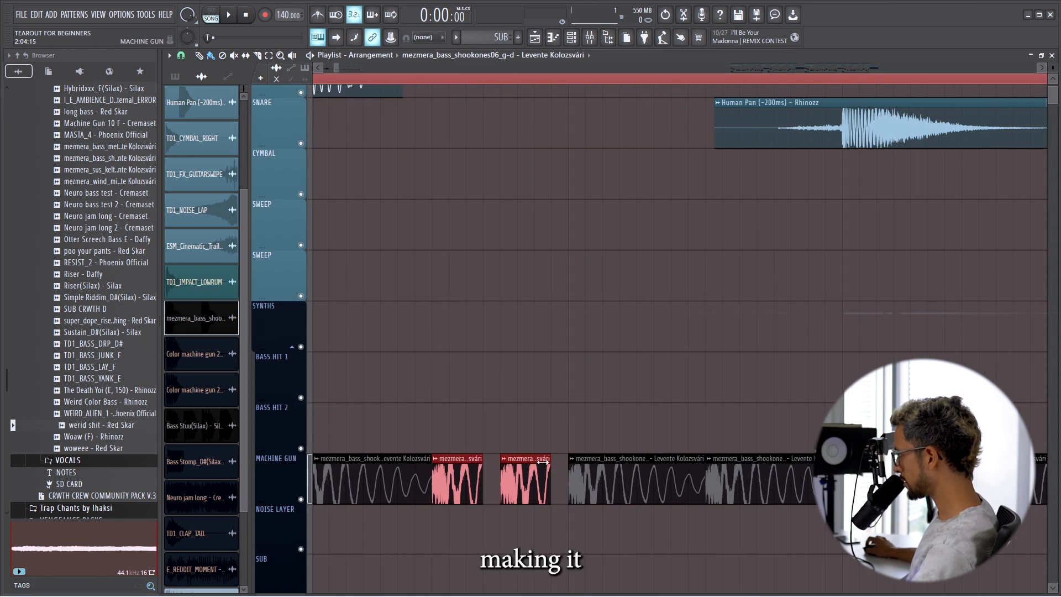
drag(552, 463, 535, 463)
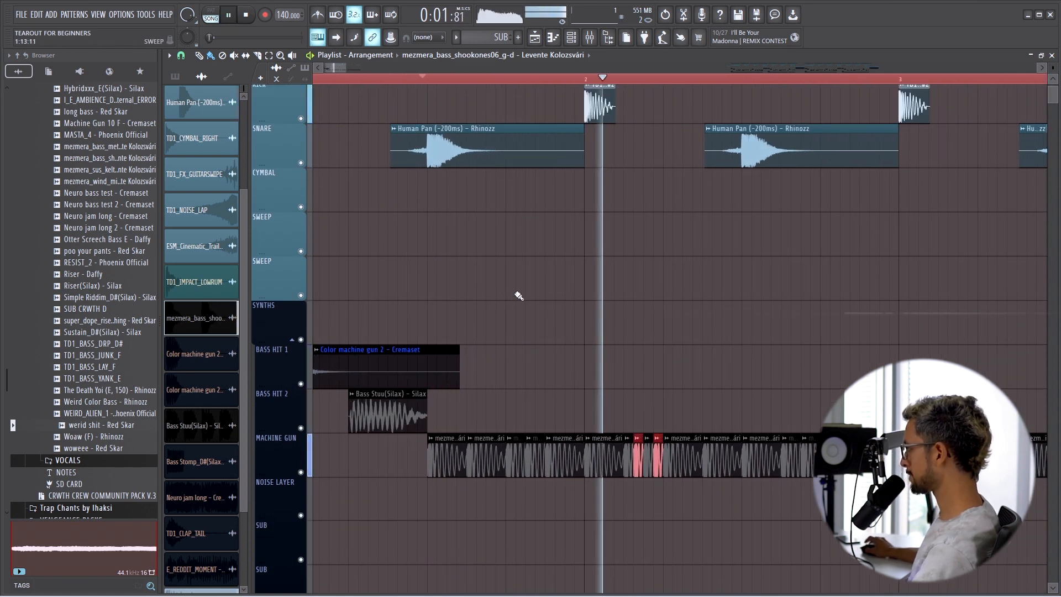
key(space)
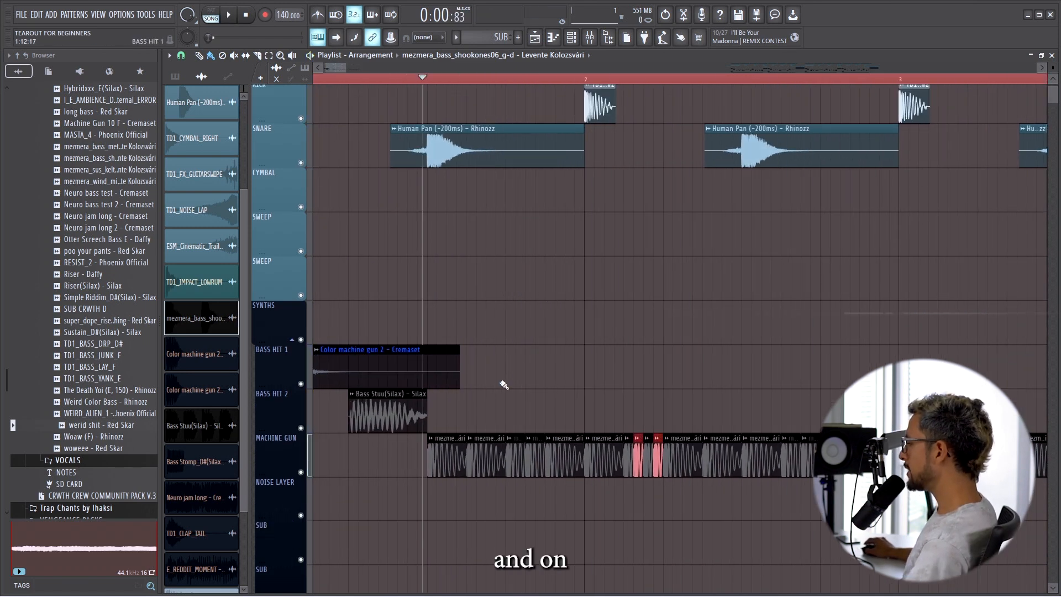
Select all clips on the MACHINE GUN track and give them a 0.040-second fade-out.
scroll(535, 410, up, 4)
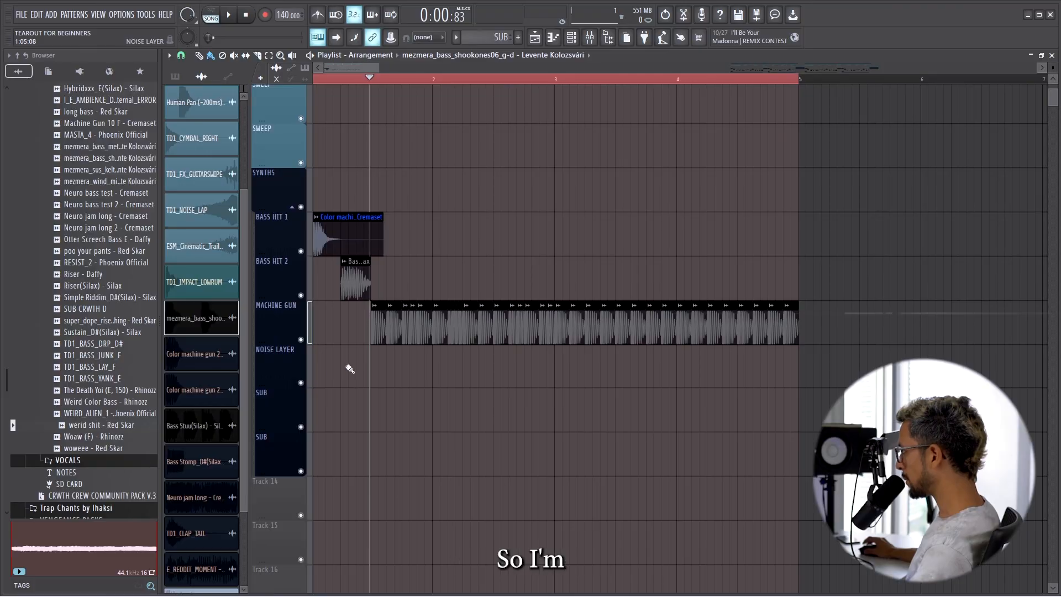
ctrl+drag(328, 351, 824, 339)
scroll(508, 381, down, 2)
ctrl+click(508, 381)
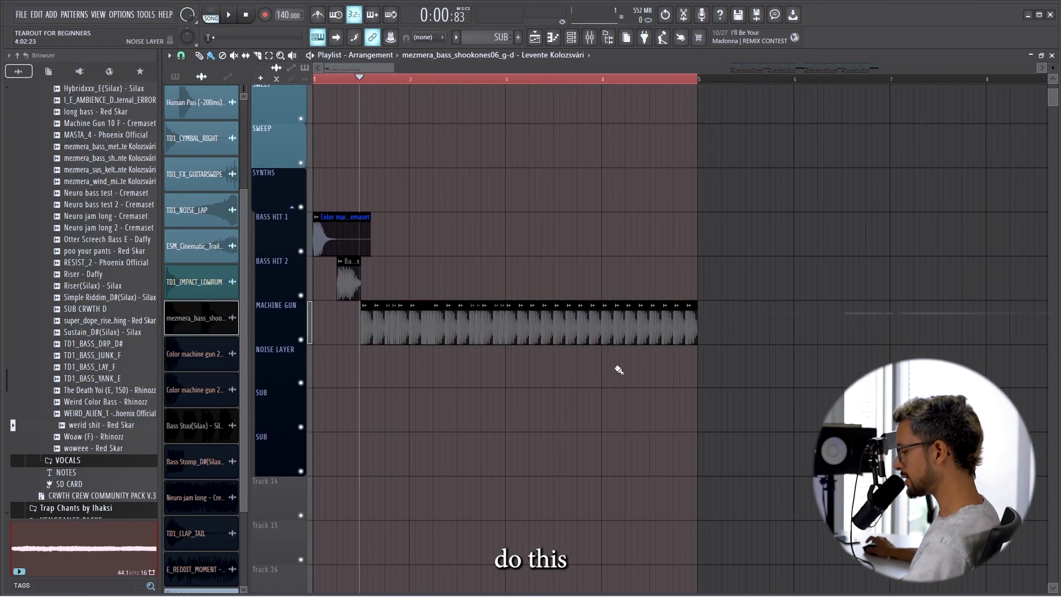
ctrl+drag(686, 390, 346, 330)
scroll(460, 317, up, 5)
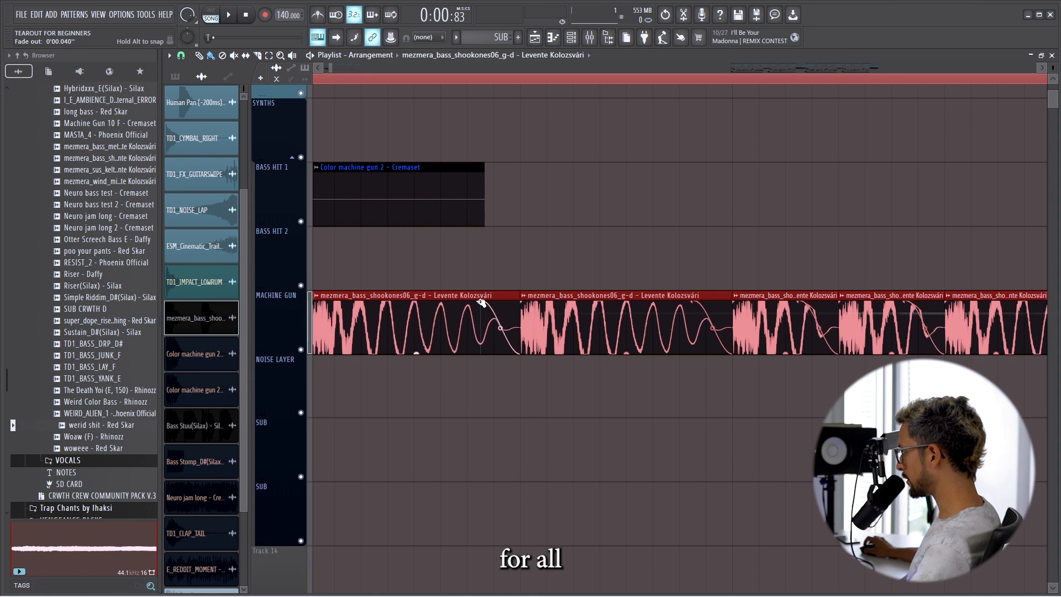
Play back the faded machine gun hits and clear the clip selection.
key(space)
scroll(465, 302, down, 5)
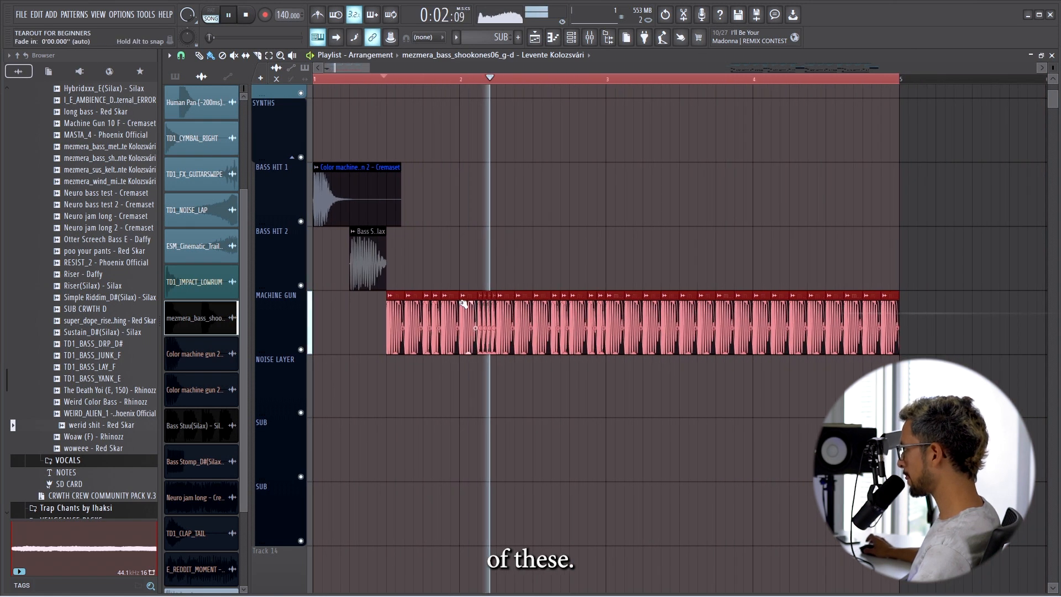
key(space)
click(542, 405)
Copy the BASS HIT 2 and MACHINE GUN clips from the finished drop at bars 45 to 48 into bars 1 to 4, replacing the painted pattern.
scroll(590, 364, down, 5)
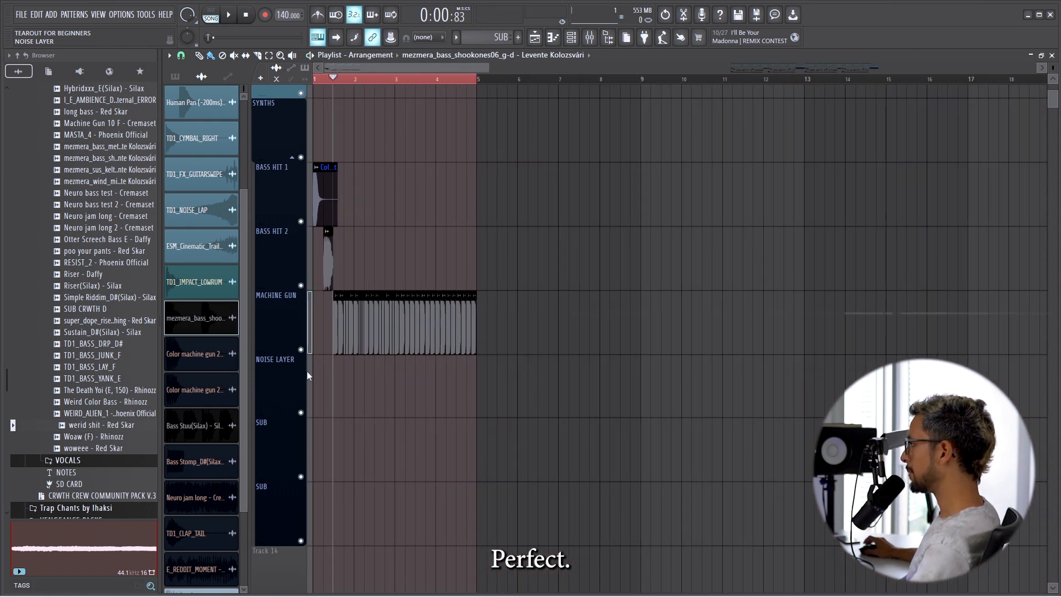
scroll(586, 364, down, 5)
scroll(744, 364, up, 6)
drag(600, 329, 860, 340)
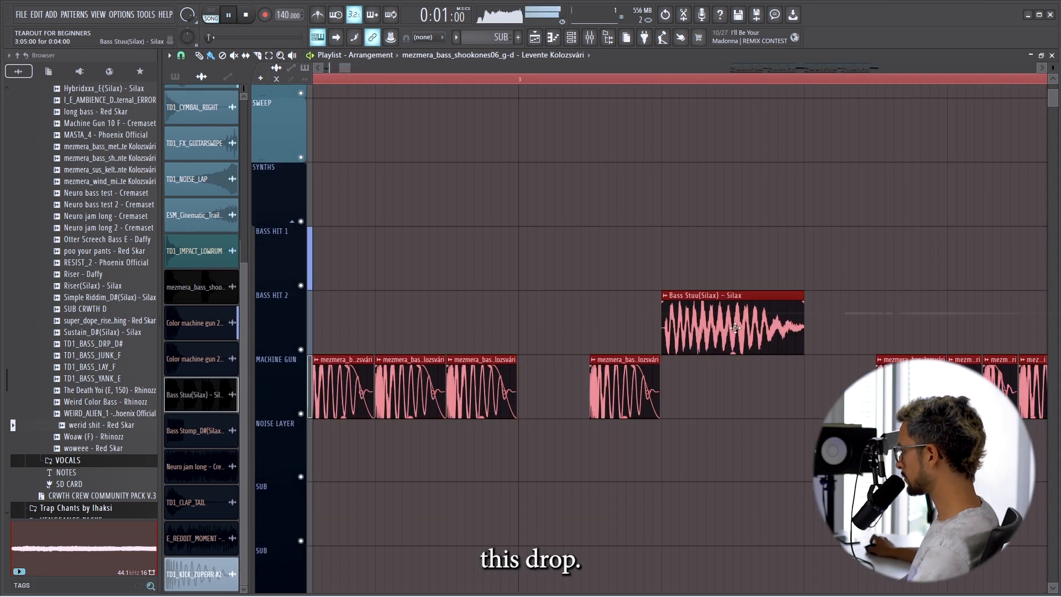
scroll(736, 328, down, 6)
ctrl+click(469, 268)
scroll(335, 278, up, 5)
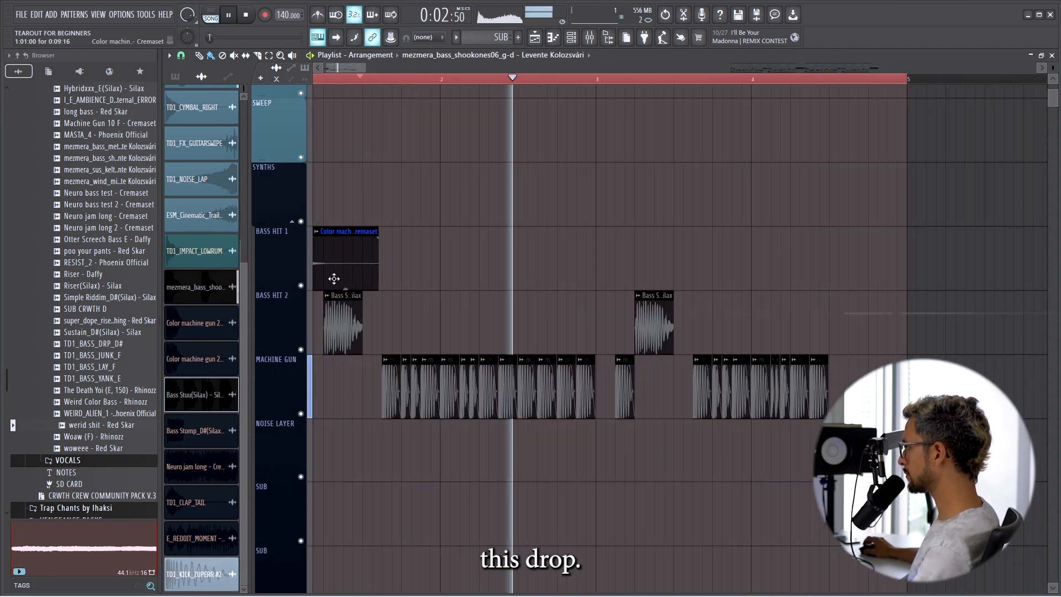
Place the E_REDDIT_MOMENT growl on BASS HIT 1 from beat 3 of bar 4 to the end of the bar.
scroll(382, 277, down, 4)
scroll(423, 277, down, 2)
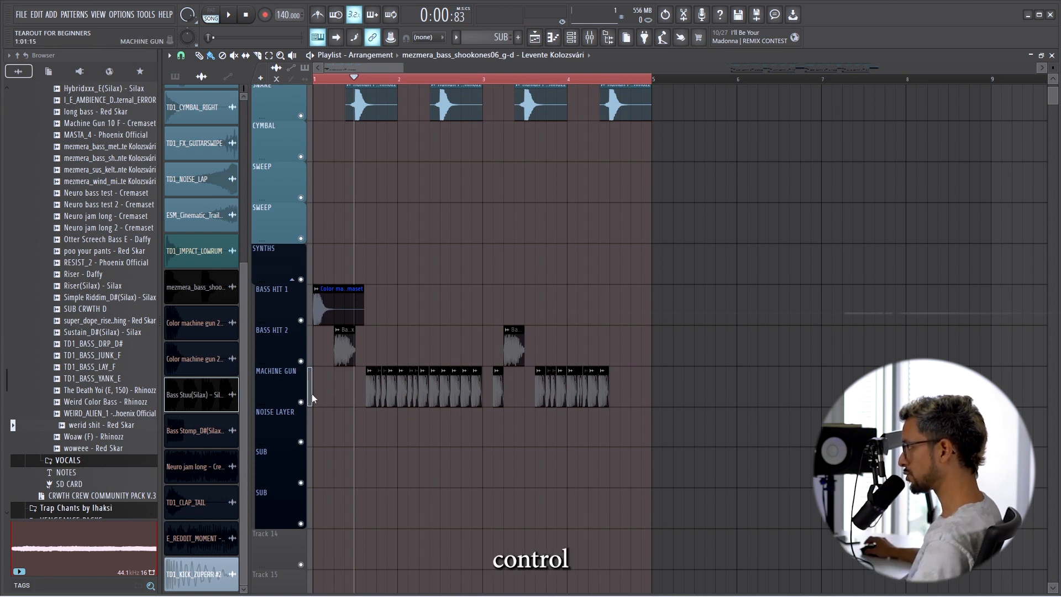
click(272, 377)
scroll(307, 408, down, 6)
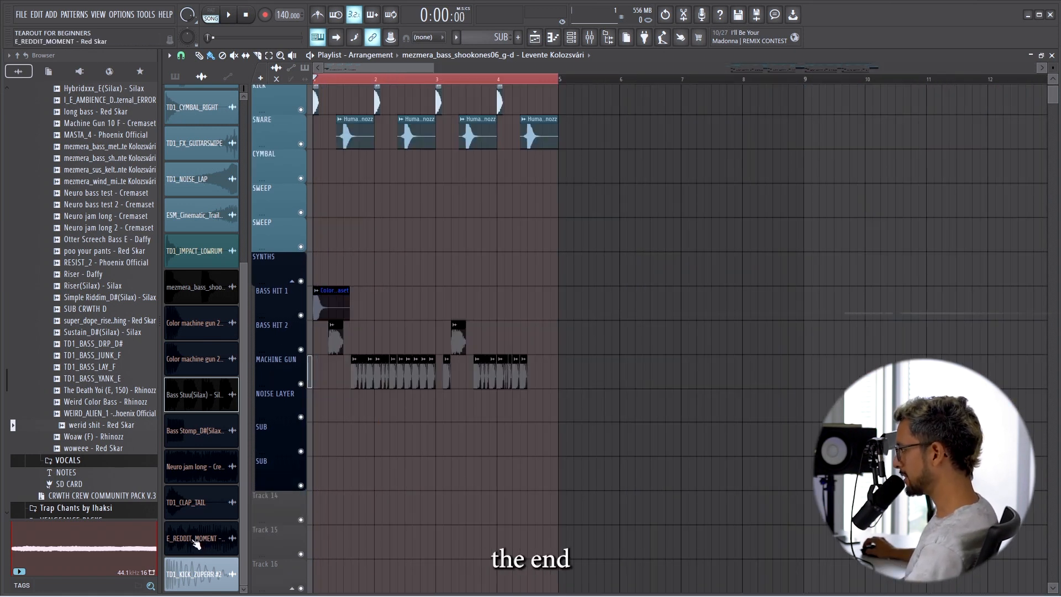
drag(196, 543, 534, 307)
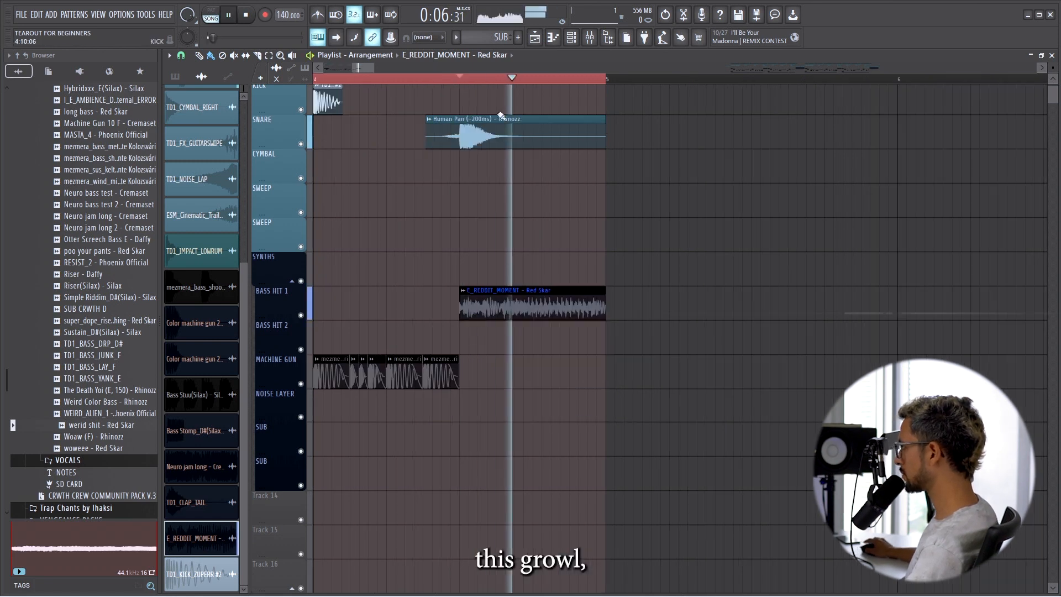
scroll(620, 210, down, 5)
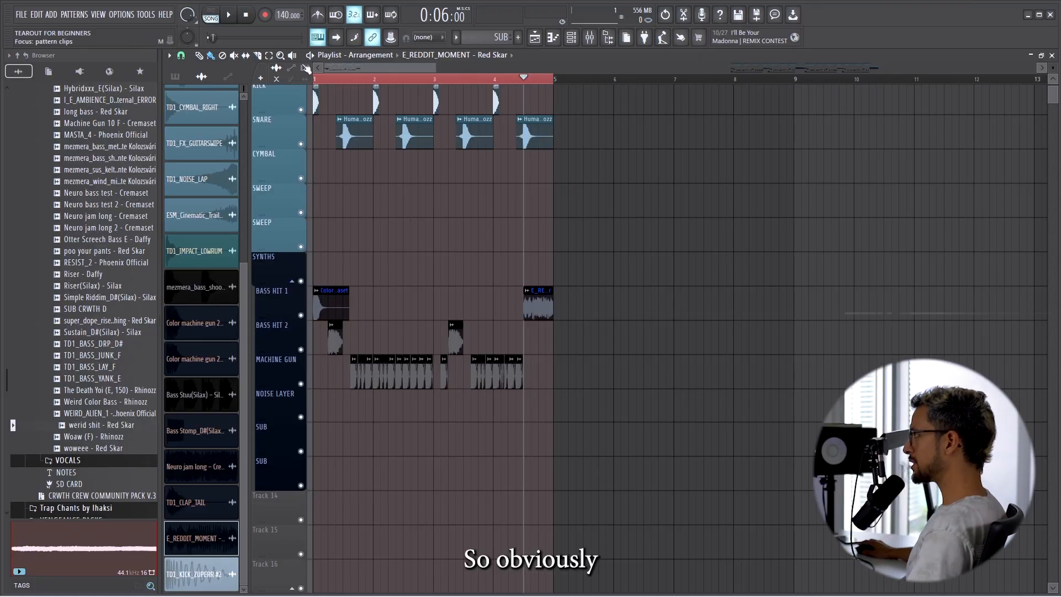
Play back the four-bar drop with the growl at its end.
key(space)
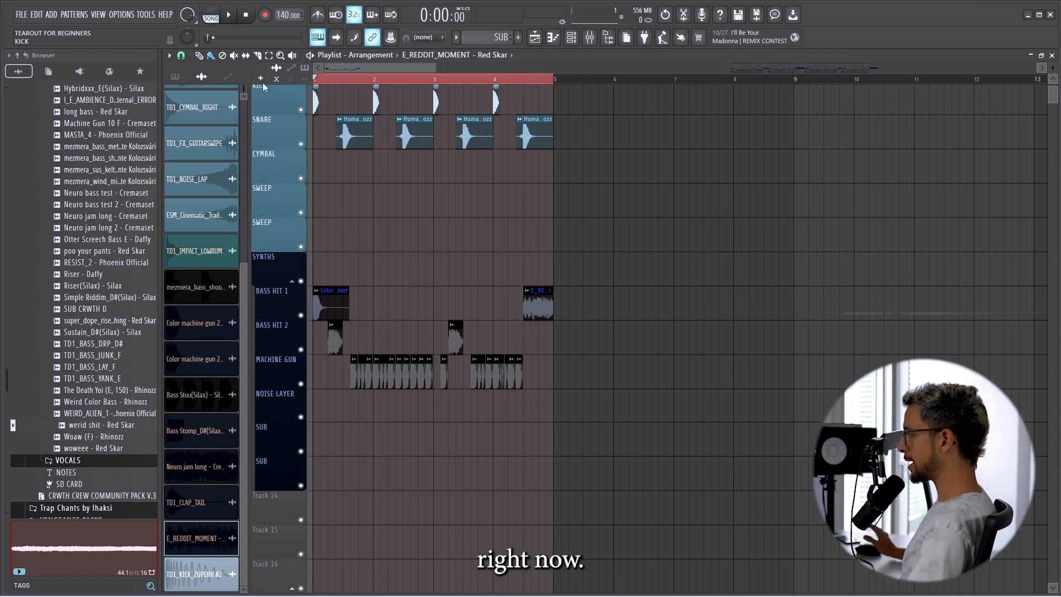
key(space)
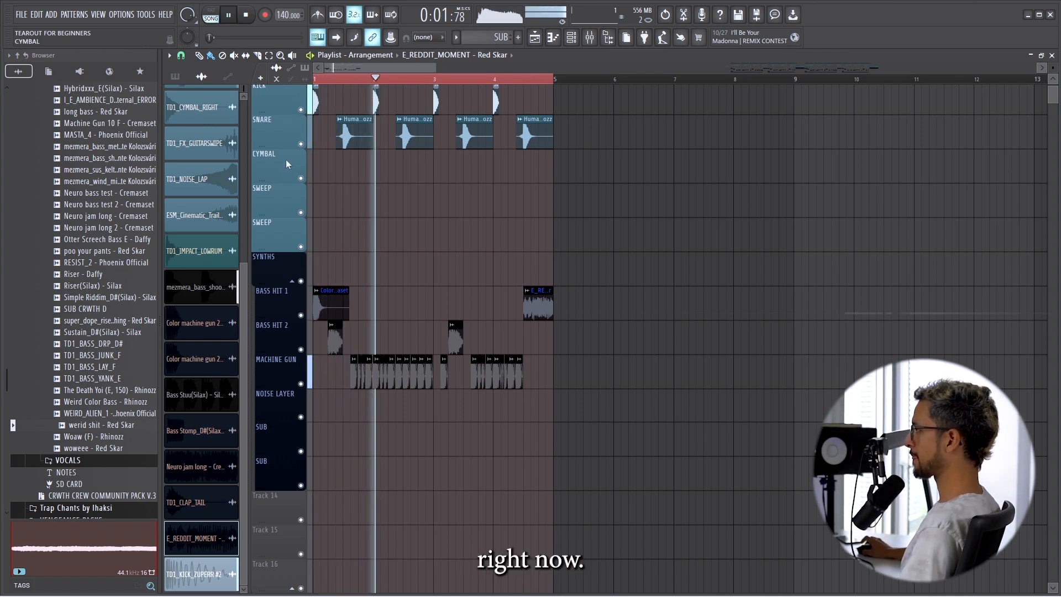
scroll(287, 187, up, 3)
key(space)
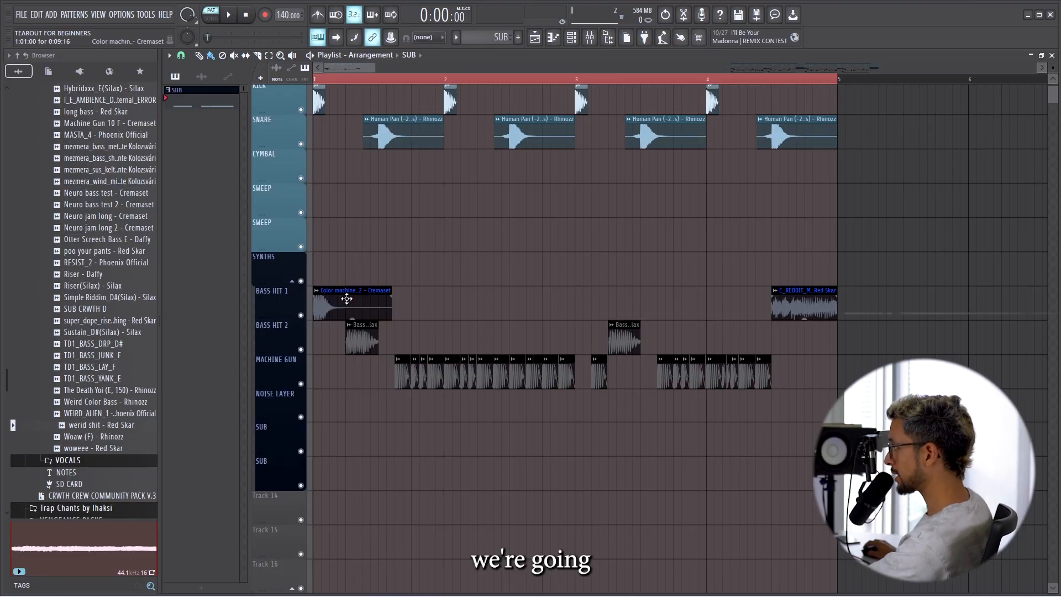
Route the Color machine gun 2 channel to the BASS HIT 1 mixer track.
double_click(346, 299)
click(591, 38)
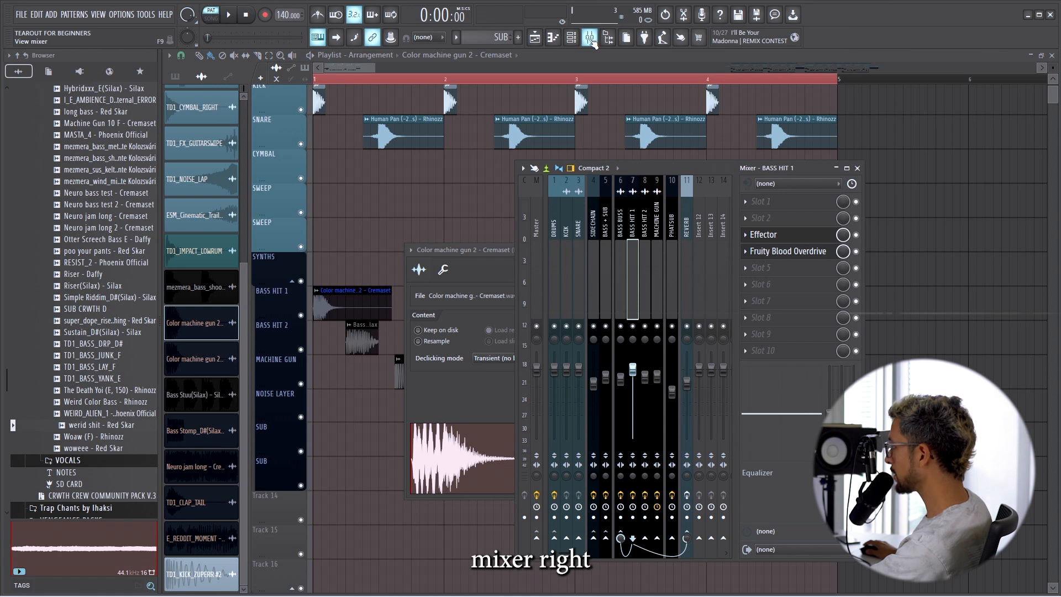
right_click(633, 227)
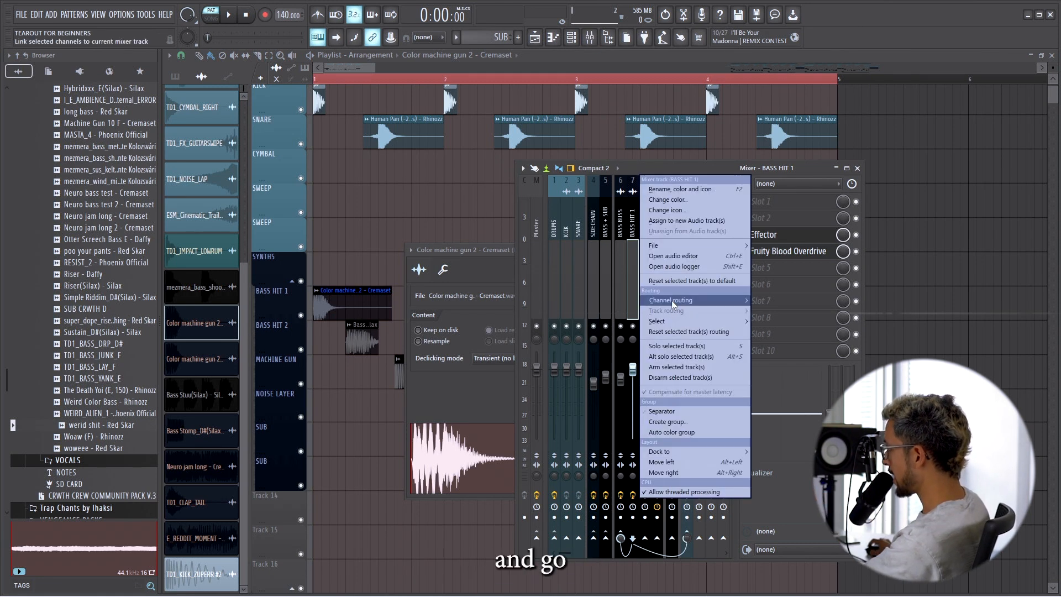
mouse_move(674, 303)
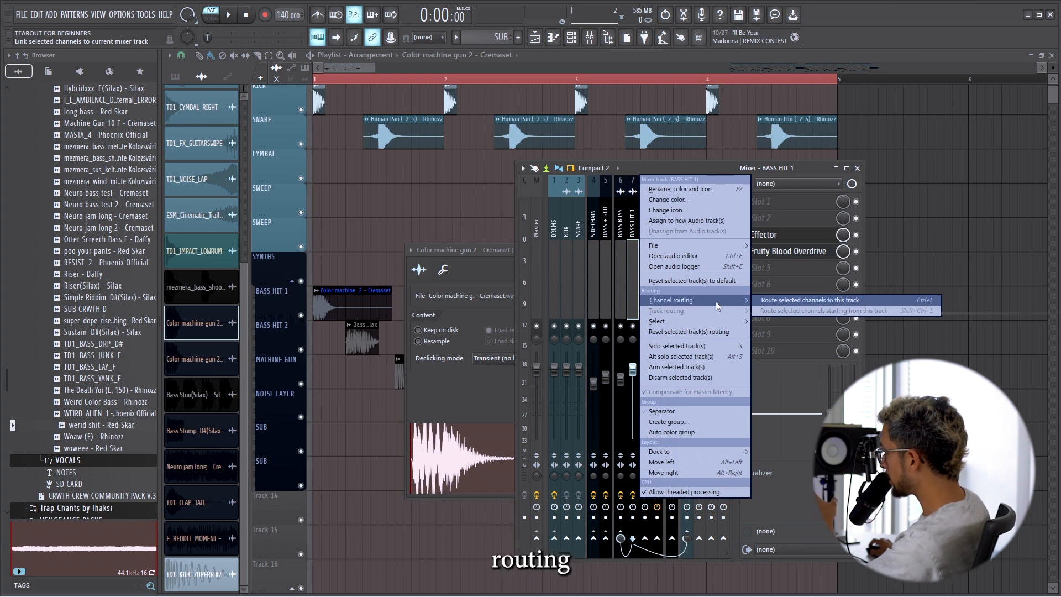
click(768, 301)
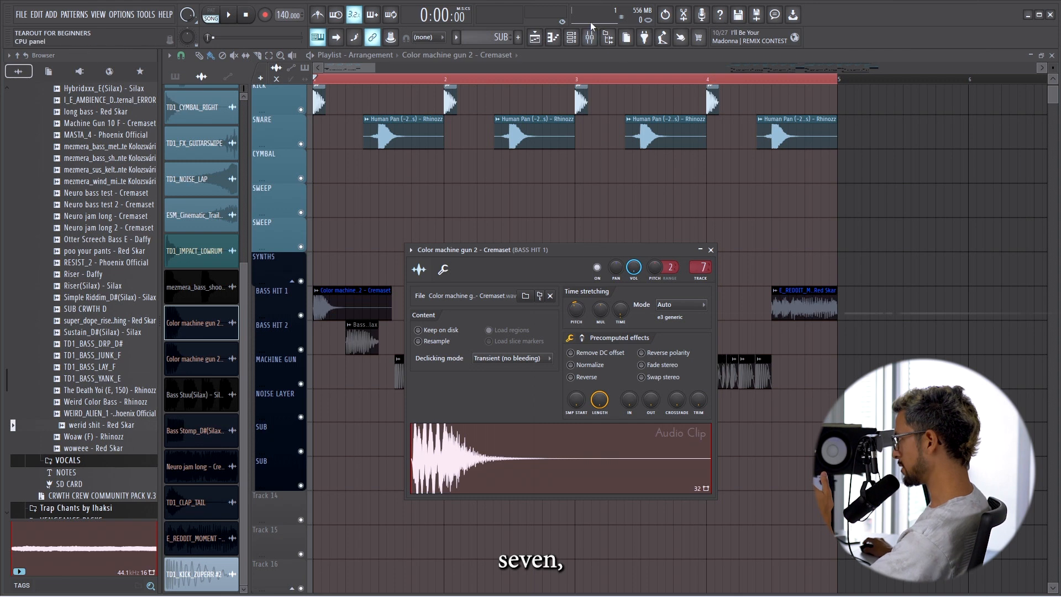
Open the channel settings of the Bass Stuu(Silax) and mezmera bass clips to check their mixer track routing.
click(361, 325)
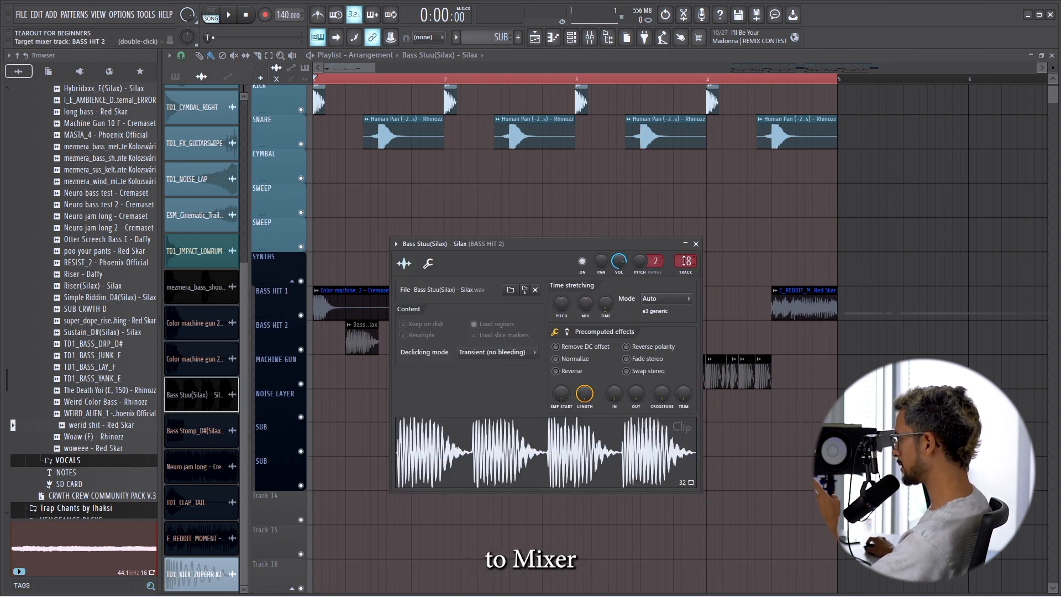
click(696, 244)
double_click(403, 362)
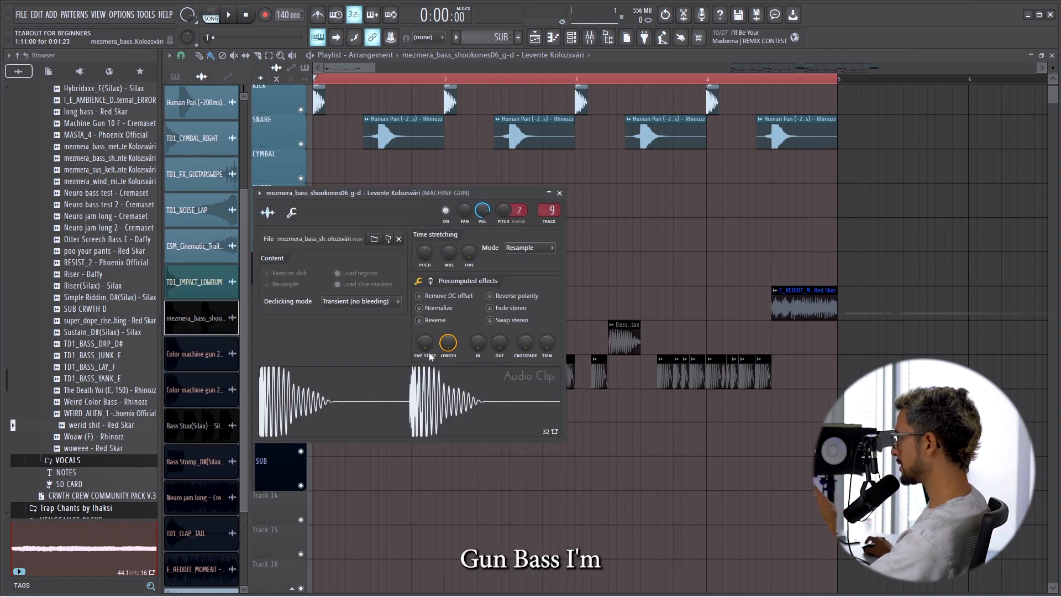
Check the mixer track routing of the E_REDDIT_MOMENT clip in its channel settings and the mixer.
double_click(782, 303)
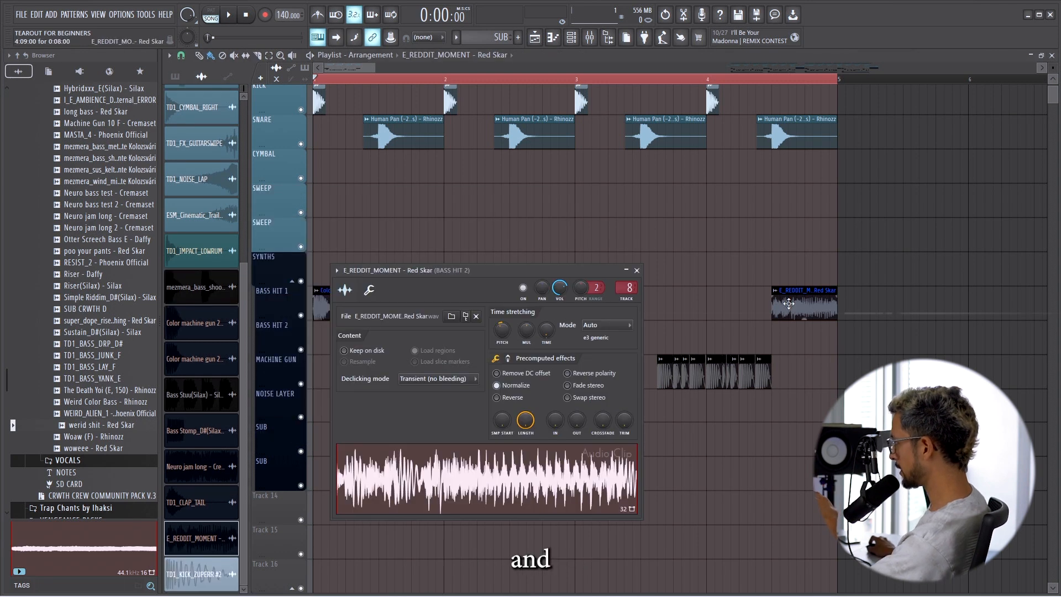
click(592, 44)
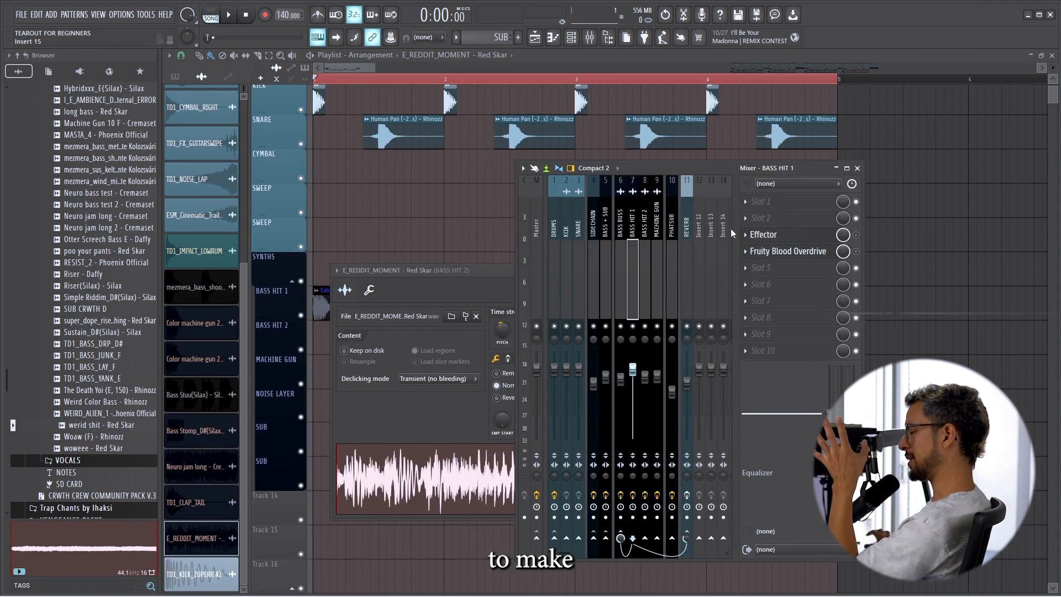
click(466, 279)
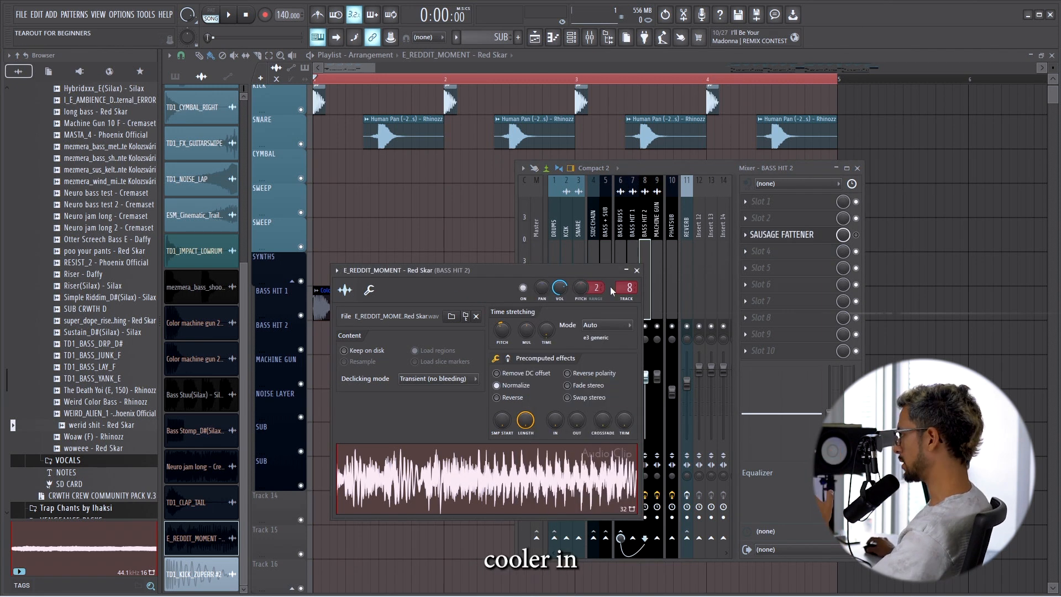
click(636, 271)
Open Effector on the BASS HIT 1 mixer track and audition the bass hit with the effect switched off and on.
click(634, 227)
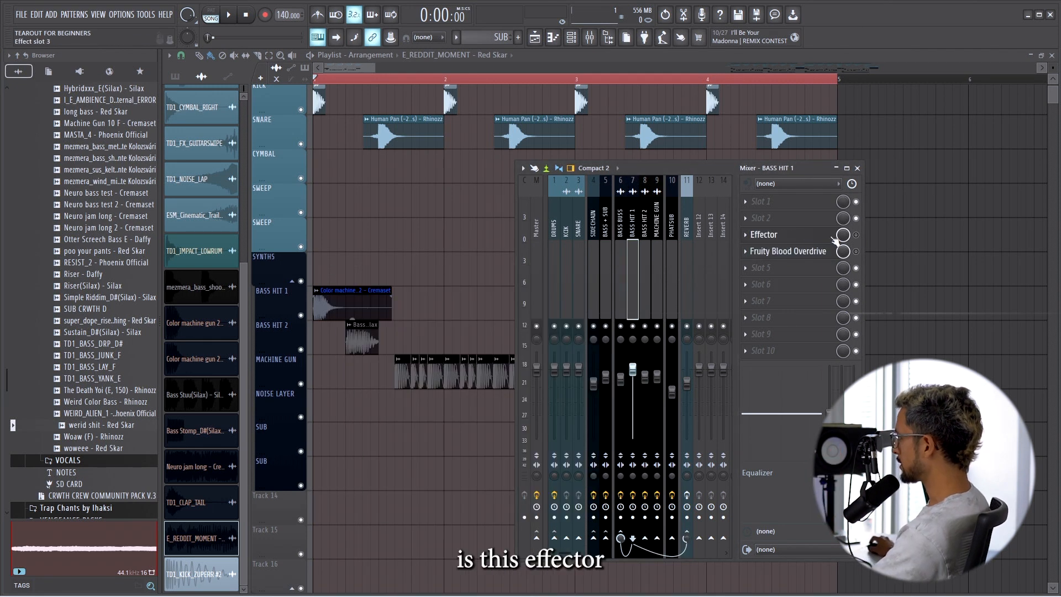
click(785, 238)
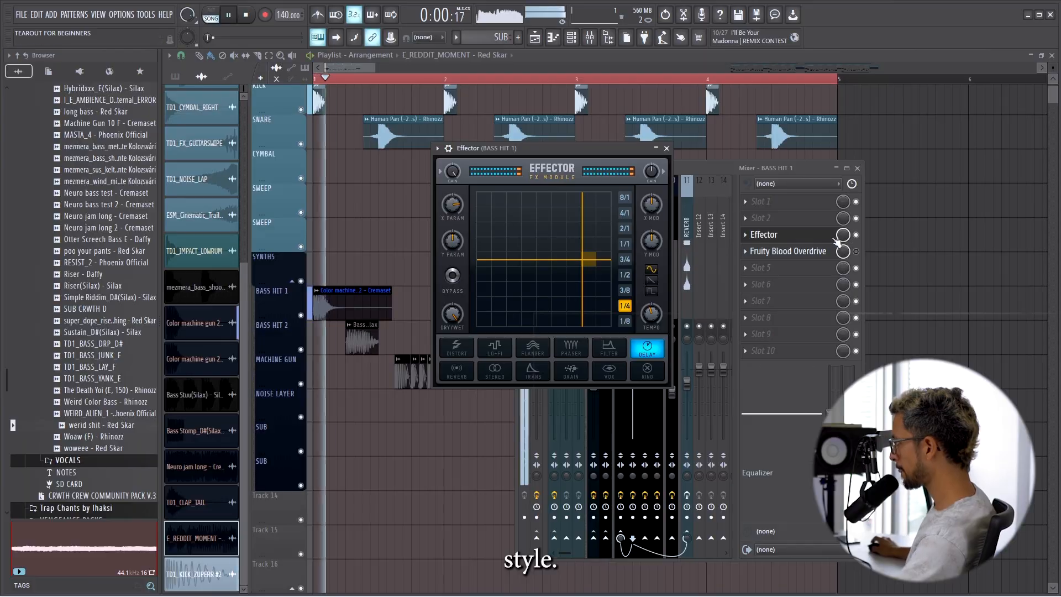
key(space)
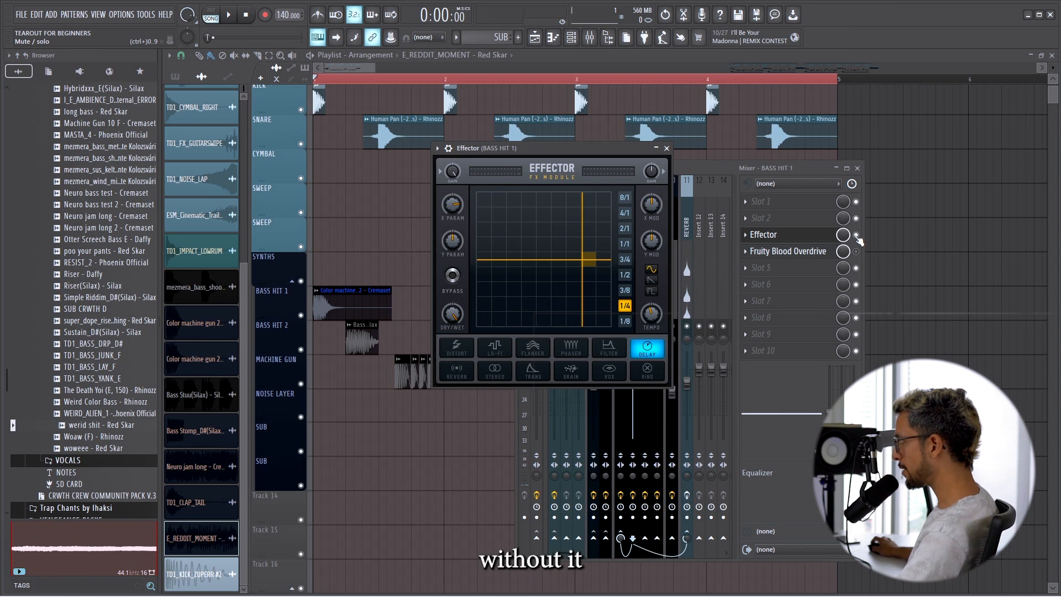
click(857, 235)
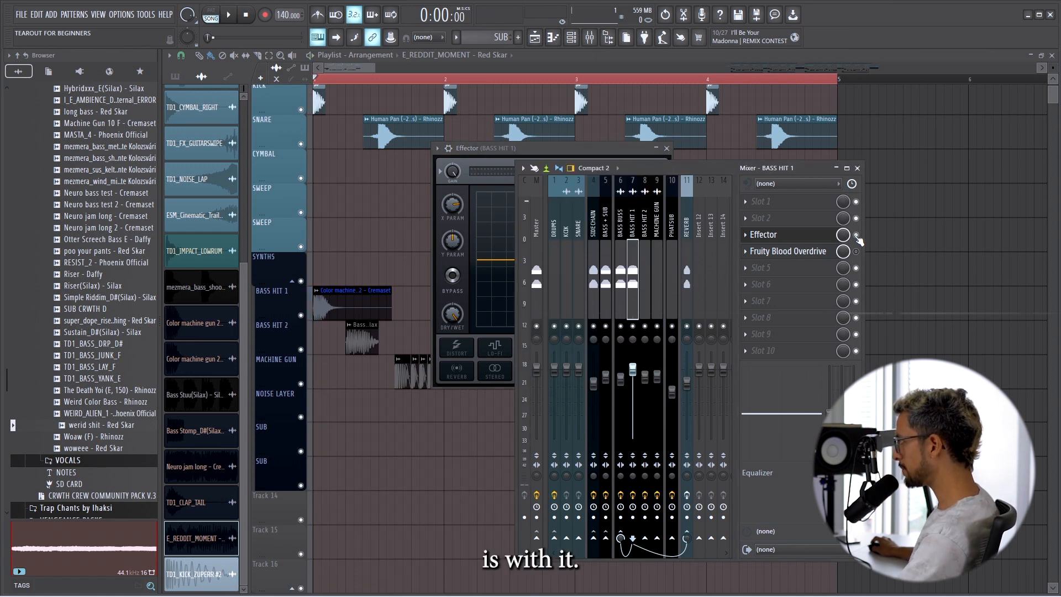
Enable Fruity Blood Overdrive on the BASS HIT 1 track and play the bass hit through it.
click(826, 256)
click(858, 252)
key(space)
key(space)
key(space)
key(space)
Open SAUSAGE FATTENER on the BASS HIT 2 track and audition the bass from beat 2 of bar 1.
click(647, 222)
click(346, 79)
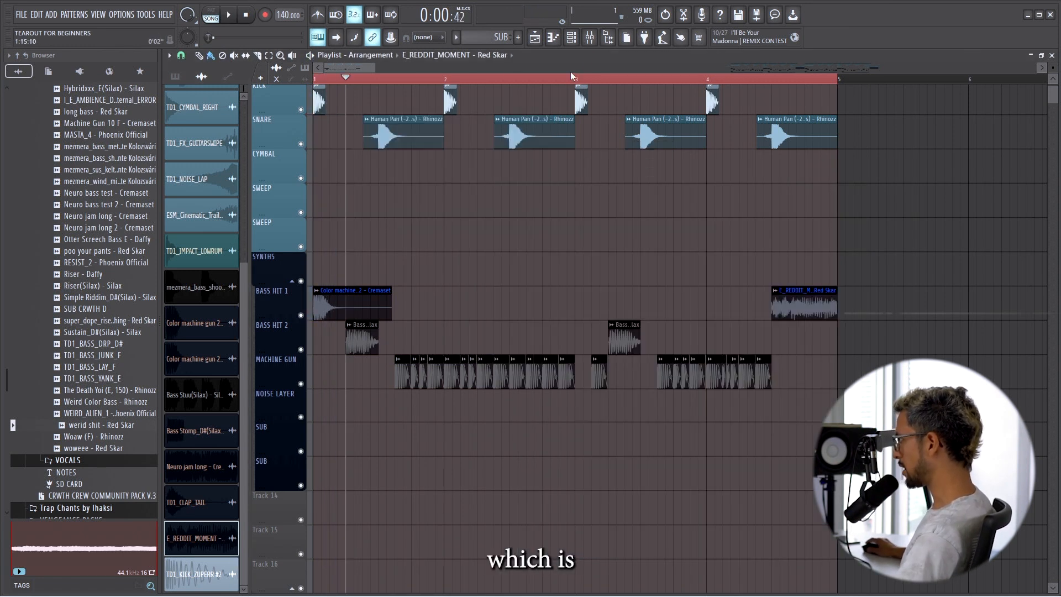
click(590, 37)
key(space)
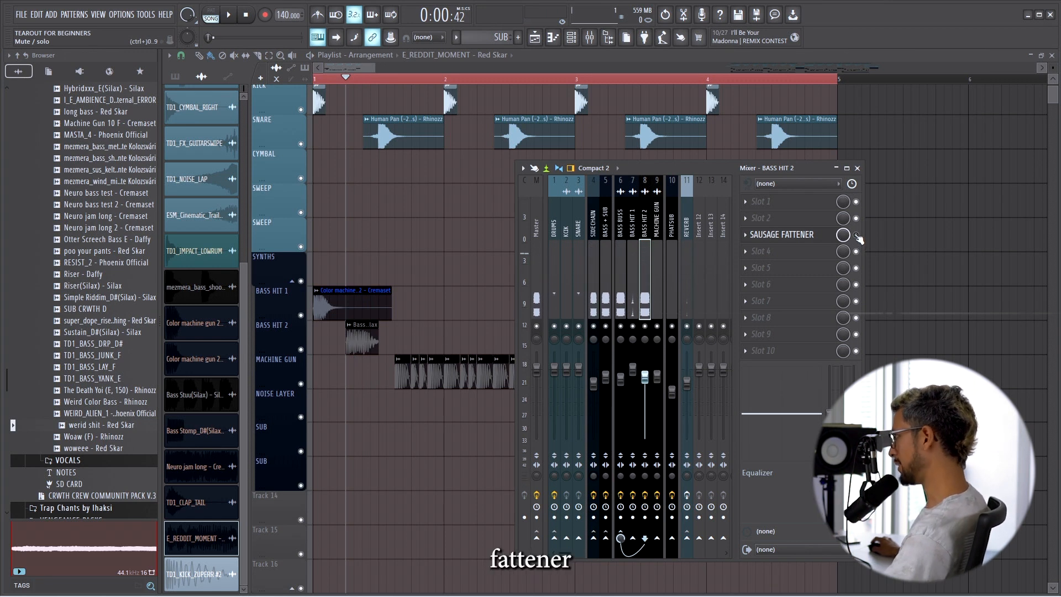
click(807, 235)
key(space)
key(space)
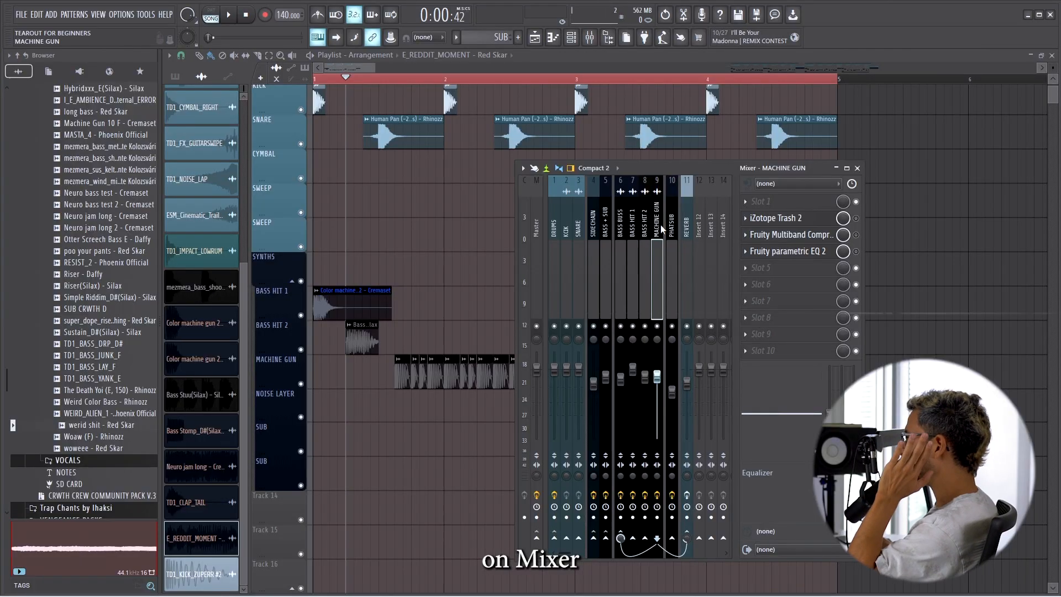
Play back the MACHINE GUN bass from its first clip in bar 1.
click(399, 81)
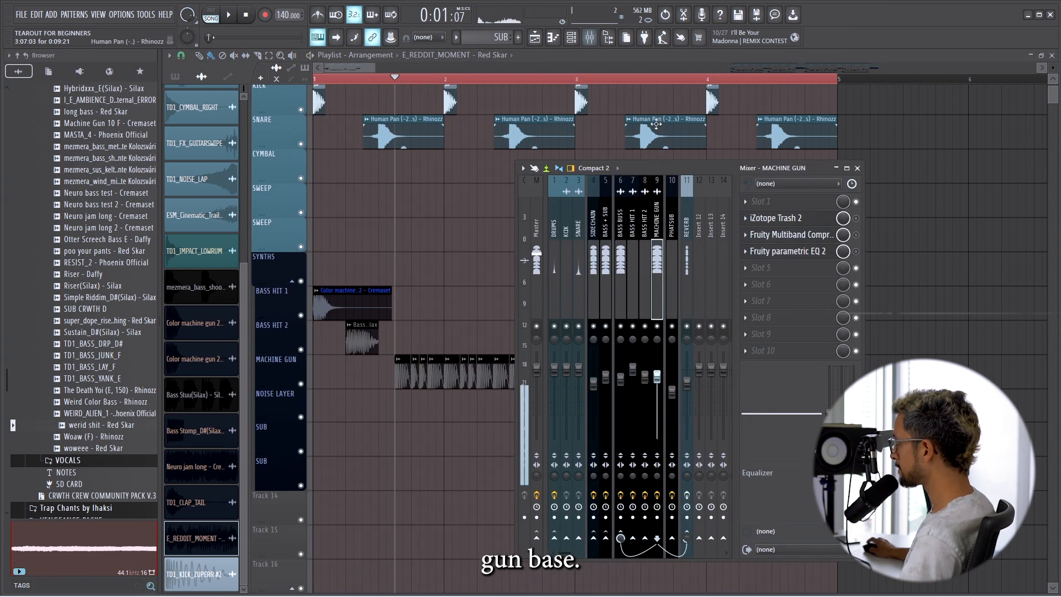
key(space)
key(space)
key(space)
key(space)
Open iZotope Trash 2 on the MACHINE GUN track and play the bass through the distortion.
click(776, 218)
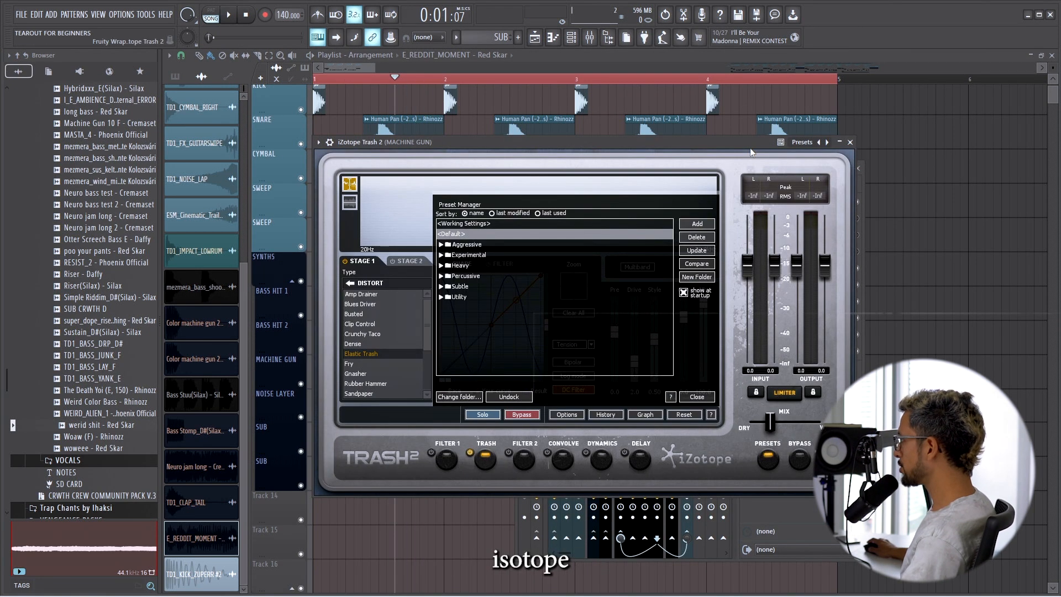
drag(737, 142, 700, 147)
key(space)
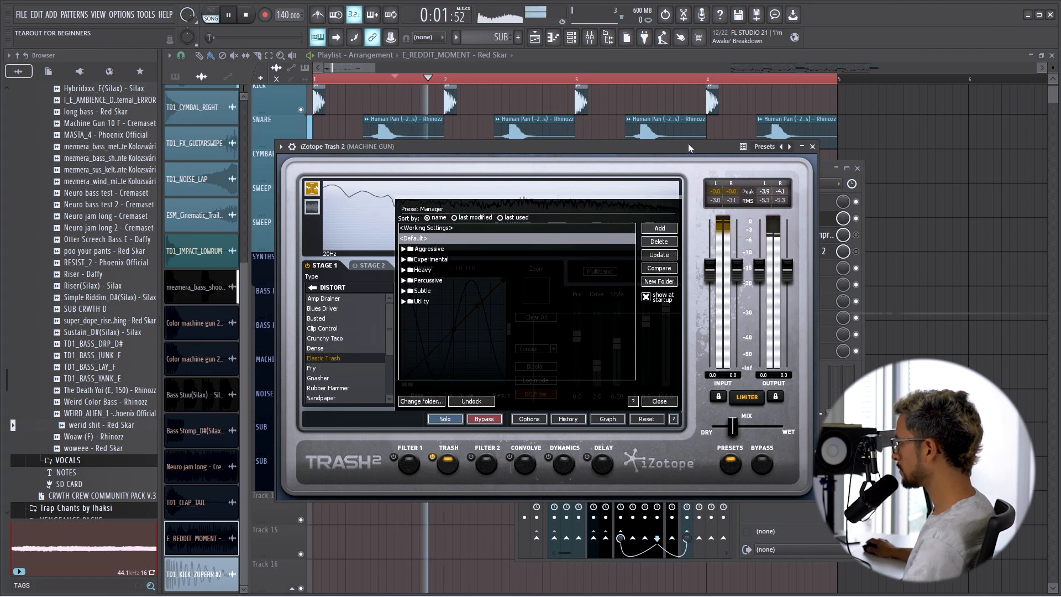
key(space)
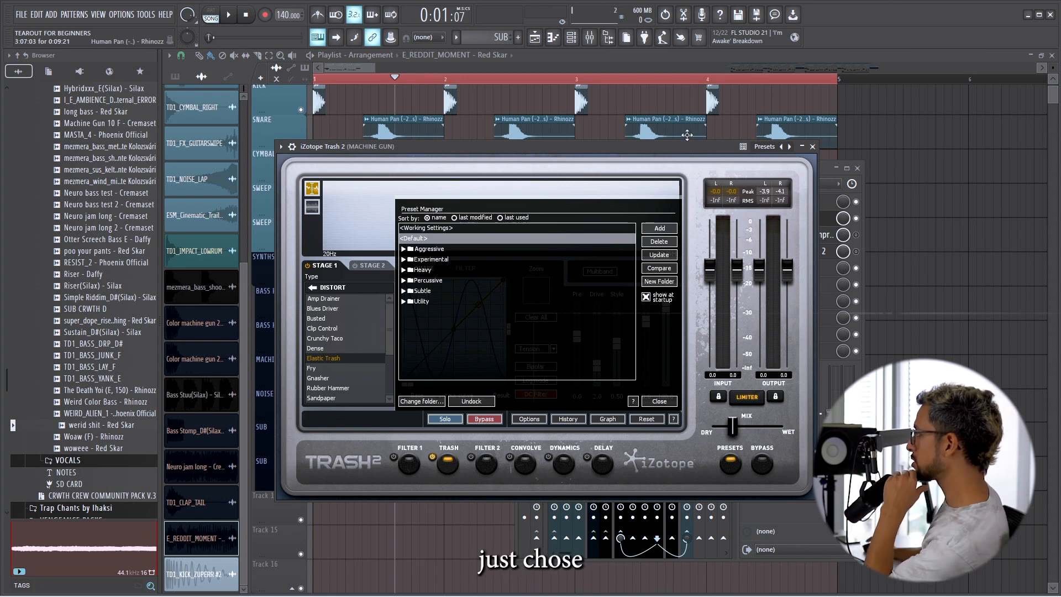
Dismiss the Trash 2 preset manager, raise the plugin's overall mix to fully wet, and audition the machine gun bass.
click(673, 420)
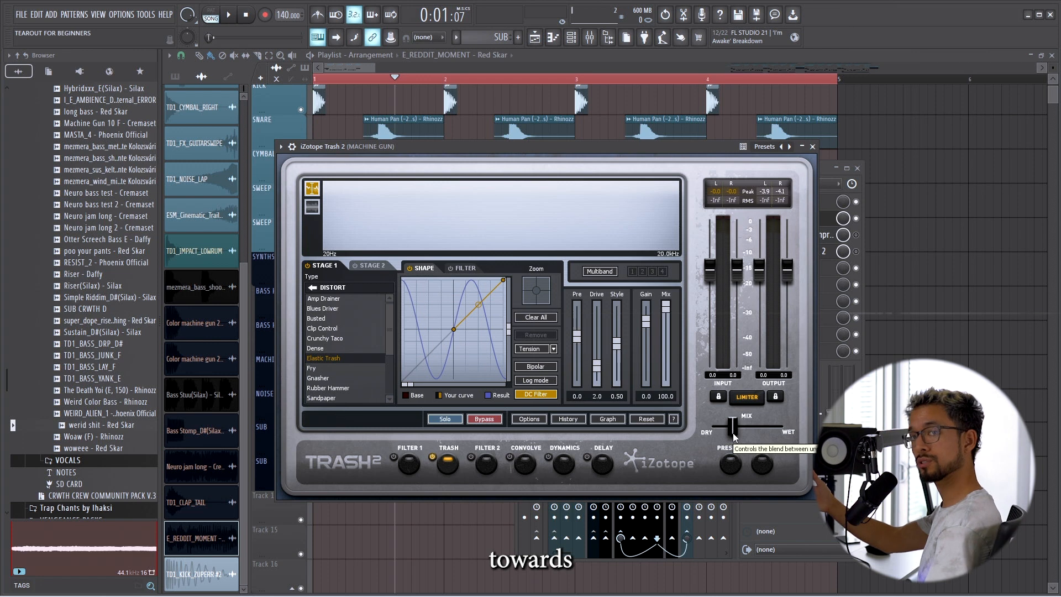
key(space)
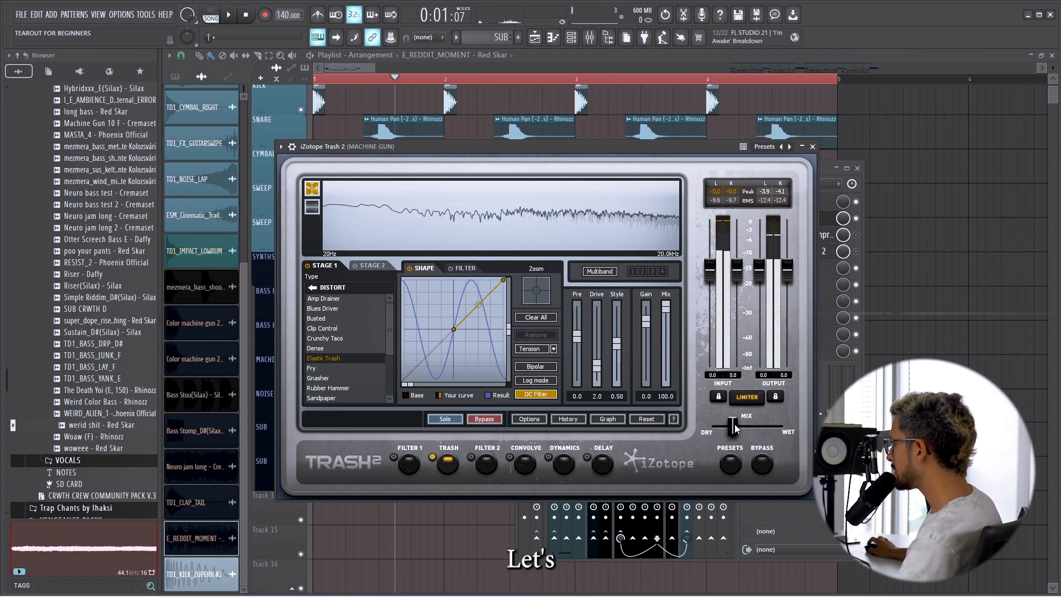
key(space)
drag(733, 427, 779, 427)
key(space)
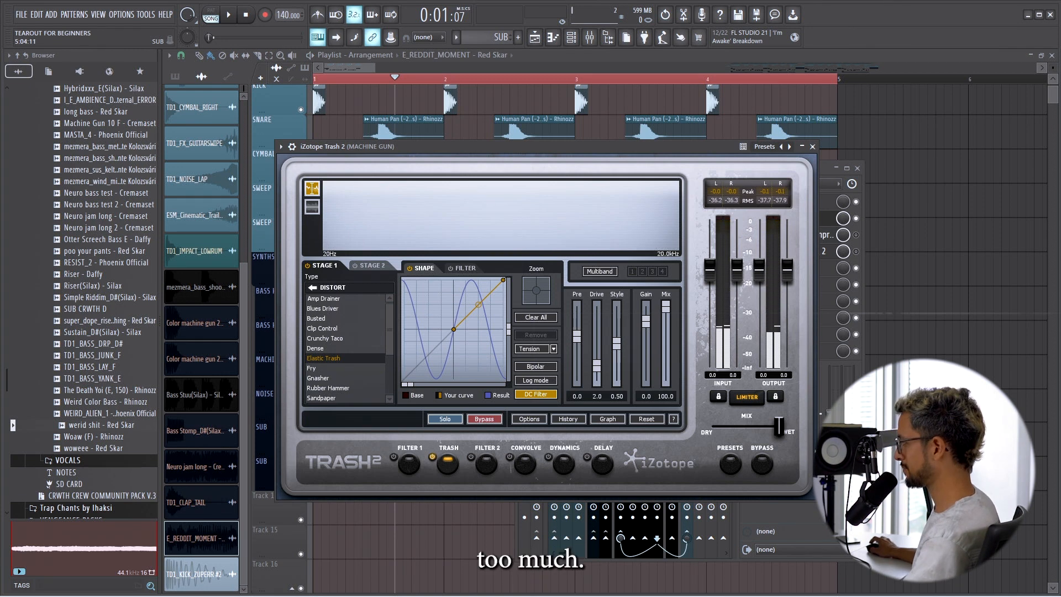
click(812, 147)
Enable Fruity Multiband Compressor on the MACHINE GUN track and examine its settings and the Fruity parametric EQ 2 curve.
click(796, 234)
click(856, 234)
click(474, 261)
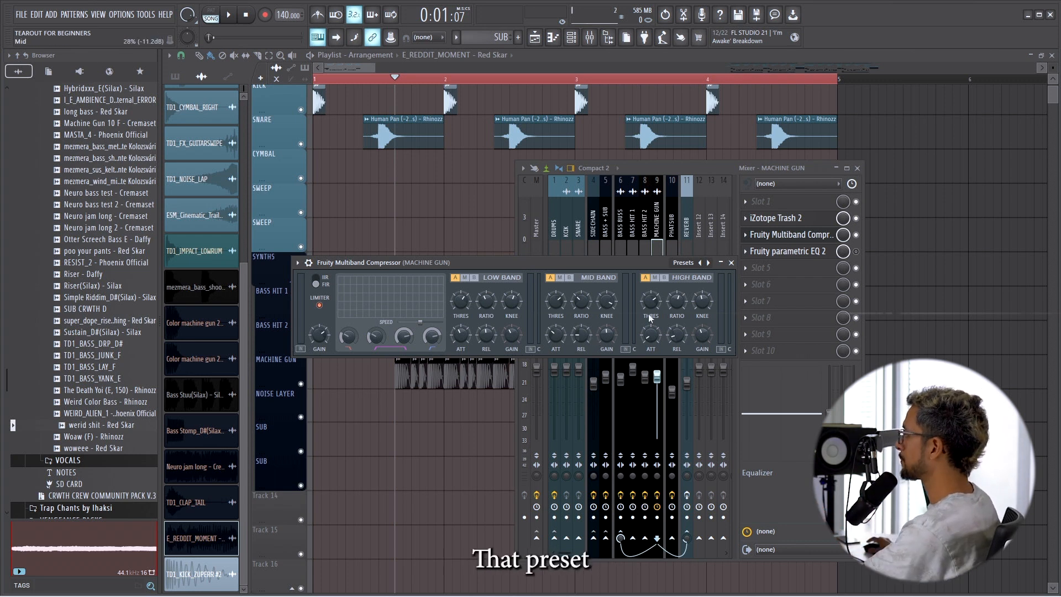
click(799, 252)
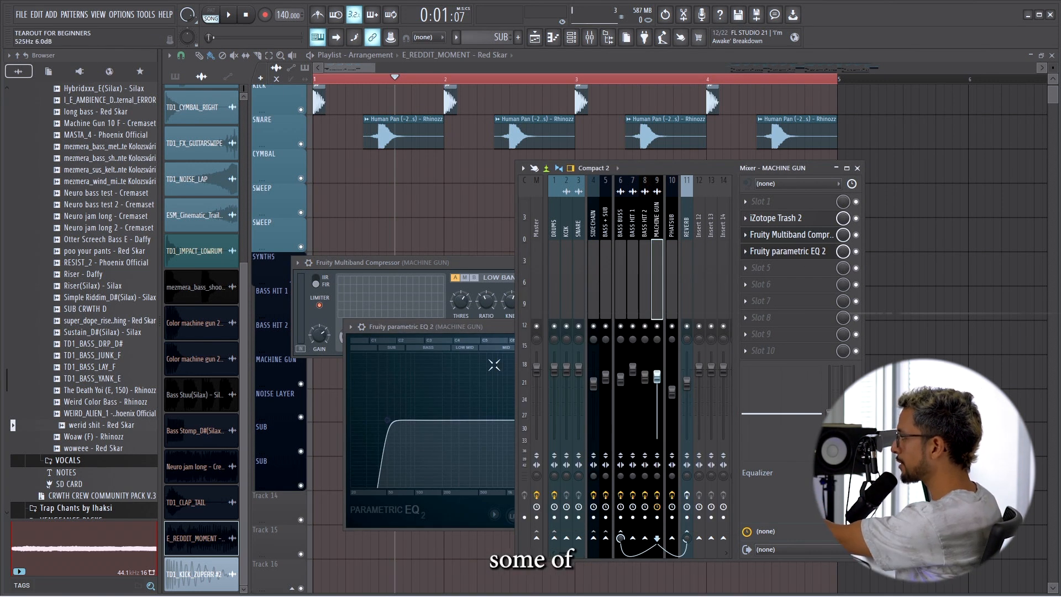
drag(501, 327, 502, 317)
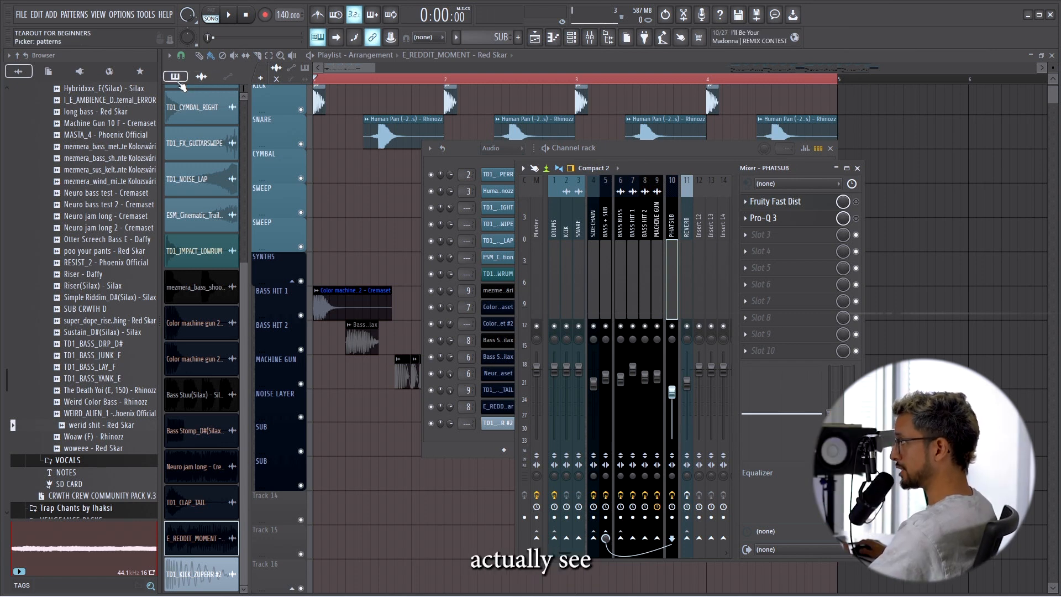
Show the patterns in the playlist picker and create a pattern named "new pattern".
click(175, 77)
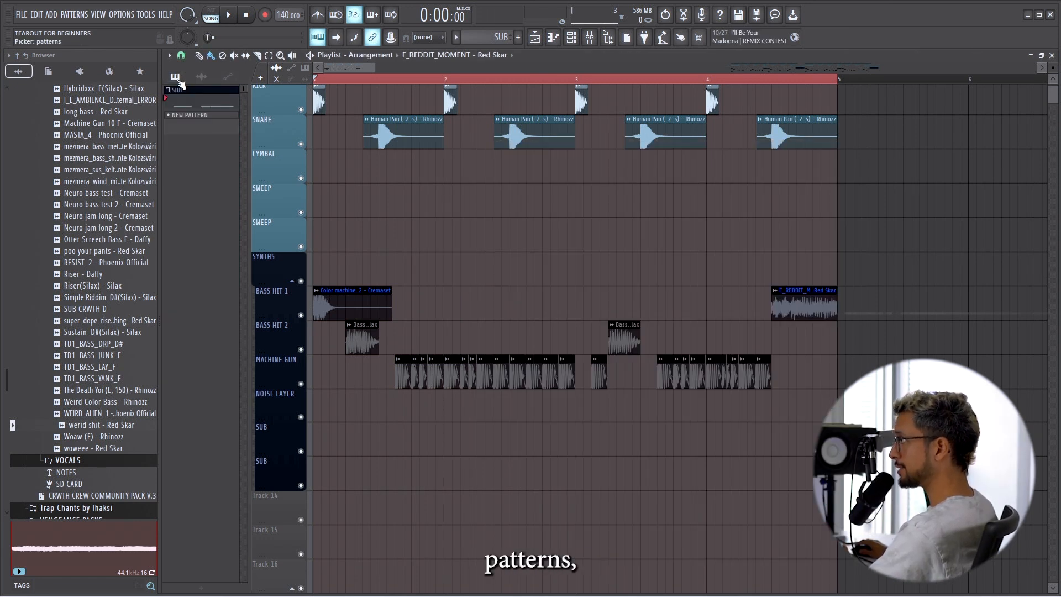
click(201, 77)
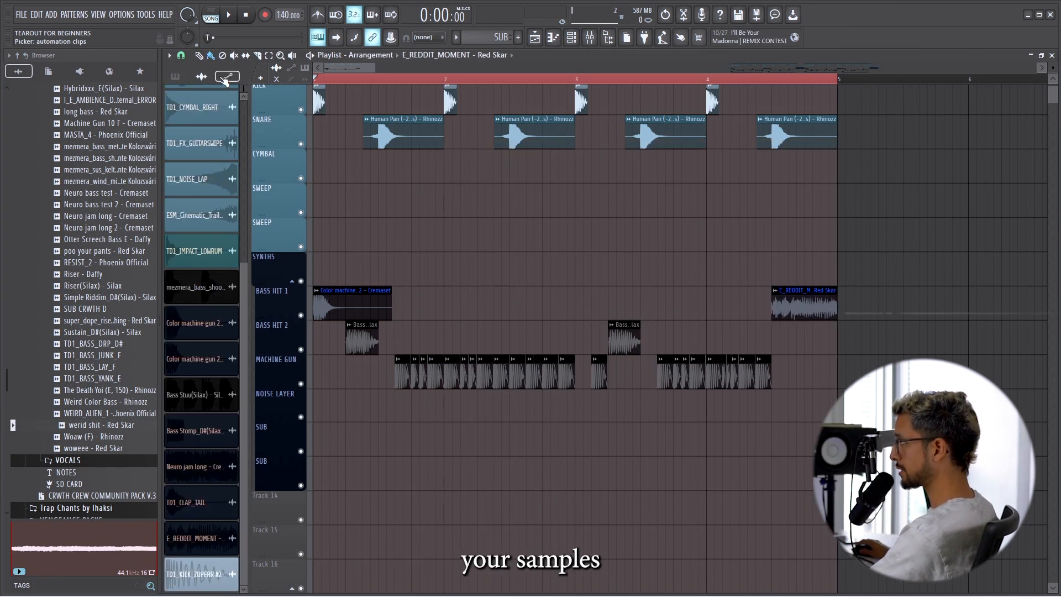
click(225, 82)
click(176, 77)
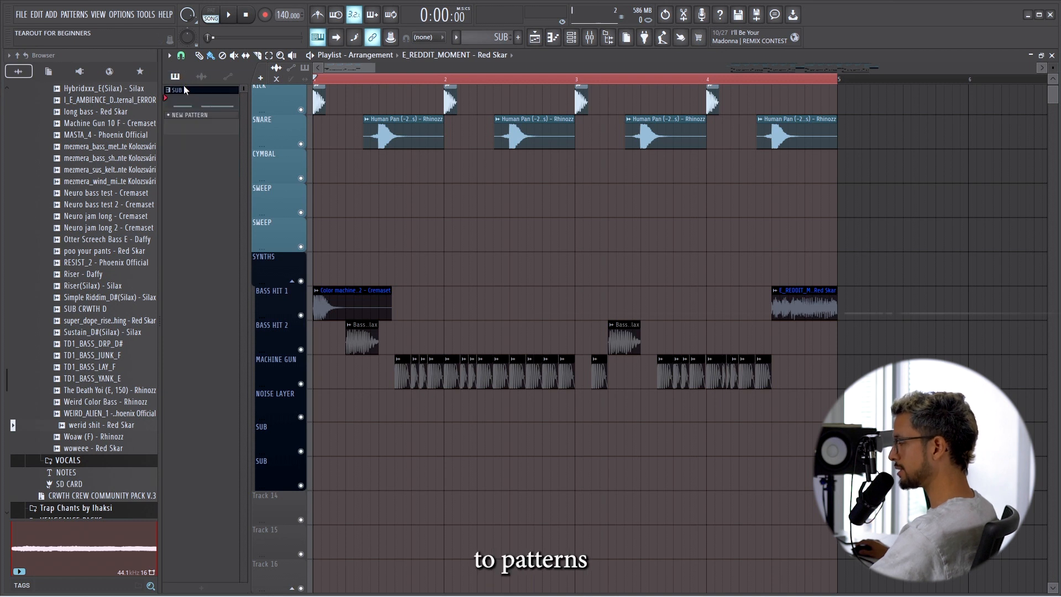
click(211, 589)
text(new pattern)
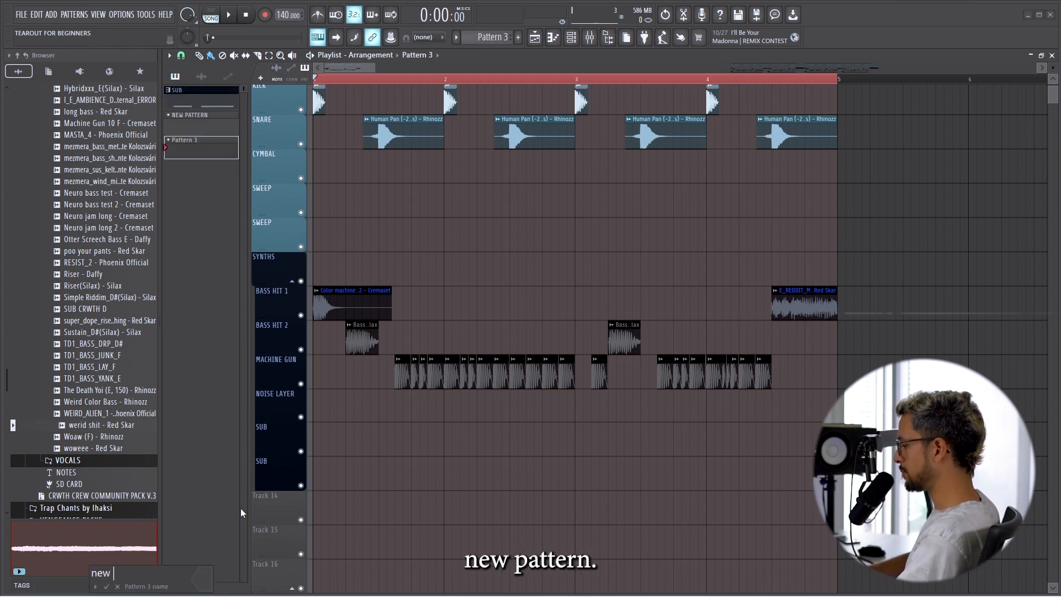
key(Return)
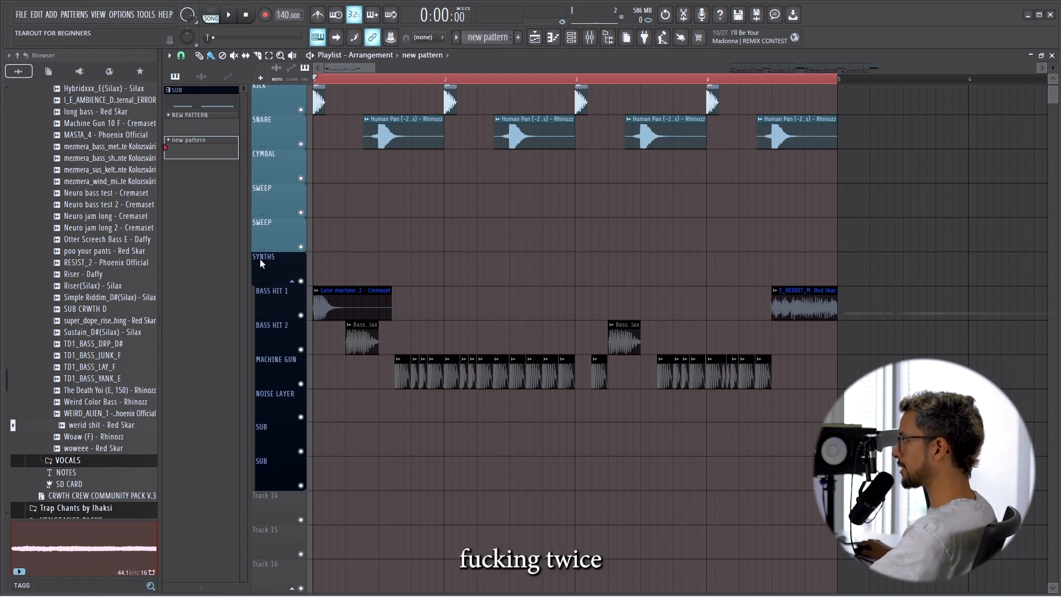
Delete the two spare patterns, NEW PATTERN and new pattern, leaving only SUB in the picker.
right_click(203, 117)
click(227, 258)
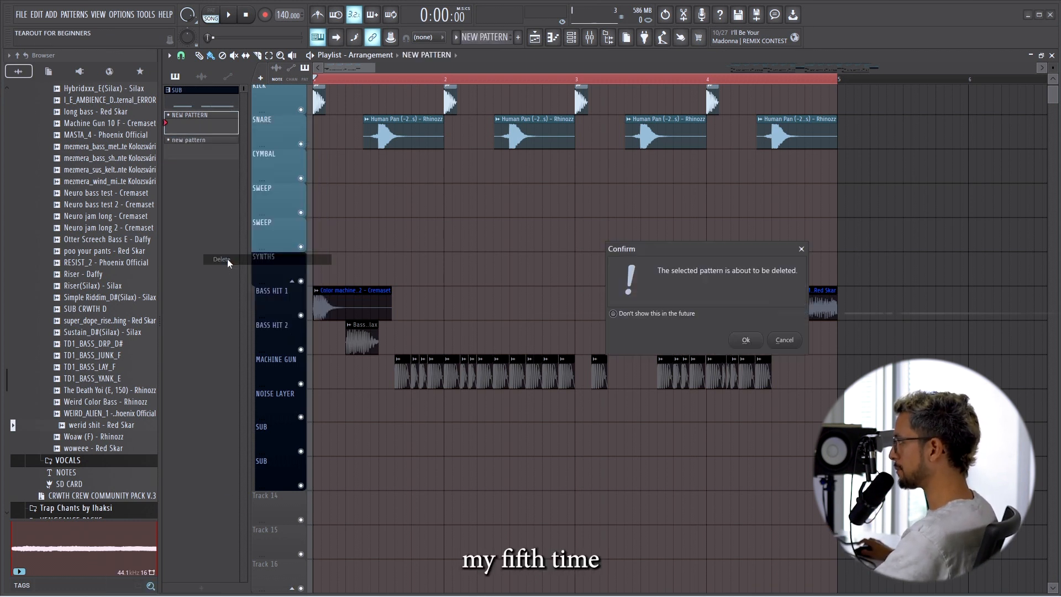
click(728, 335)
right_click(214, 128)
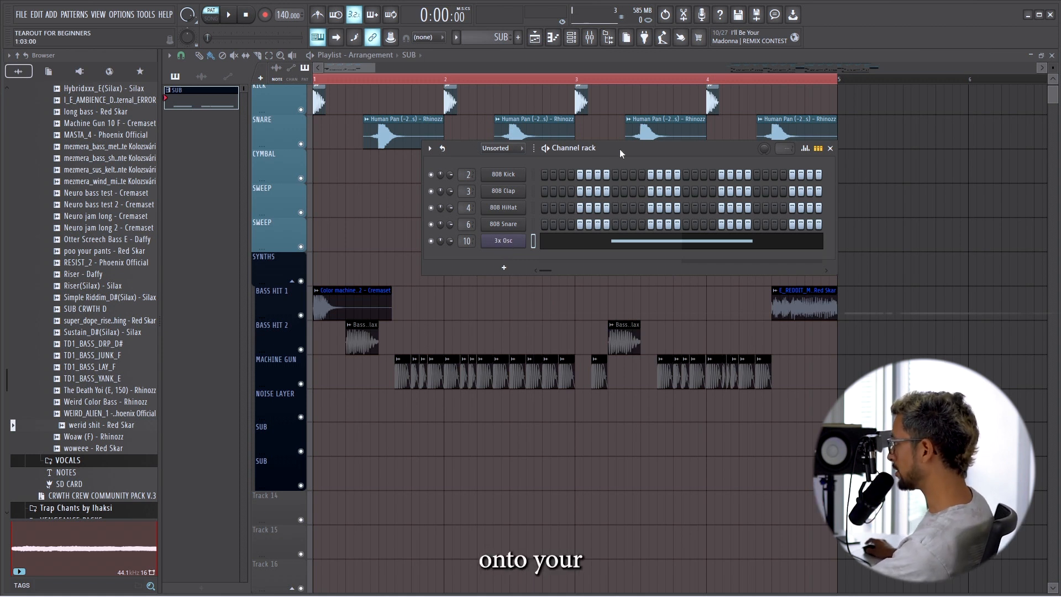
Insert a new 3x Osc channel into the channel rack above the 808 Kick.
drag(619, 148, 605, 178)
right_click(491, 206)
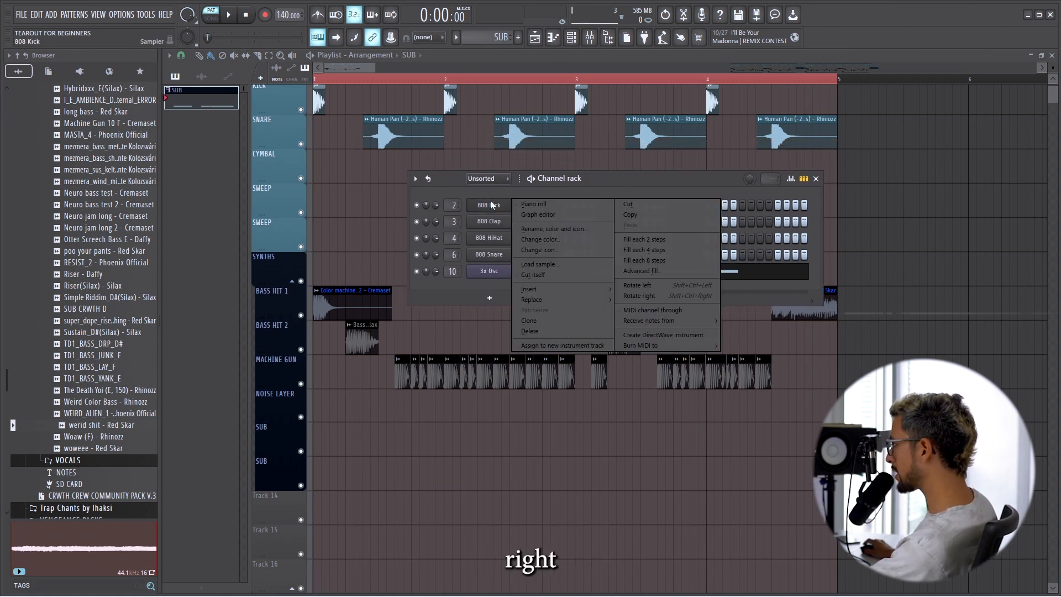
mouse_move(546, 291)
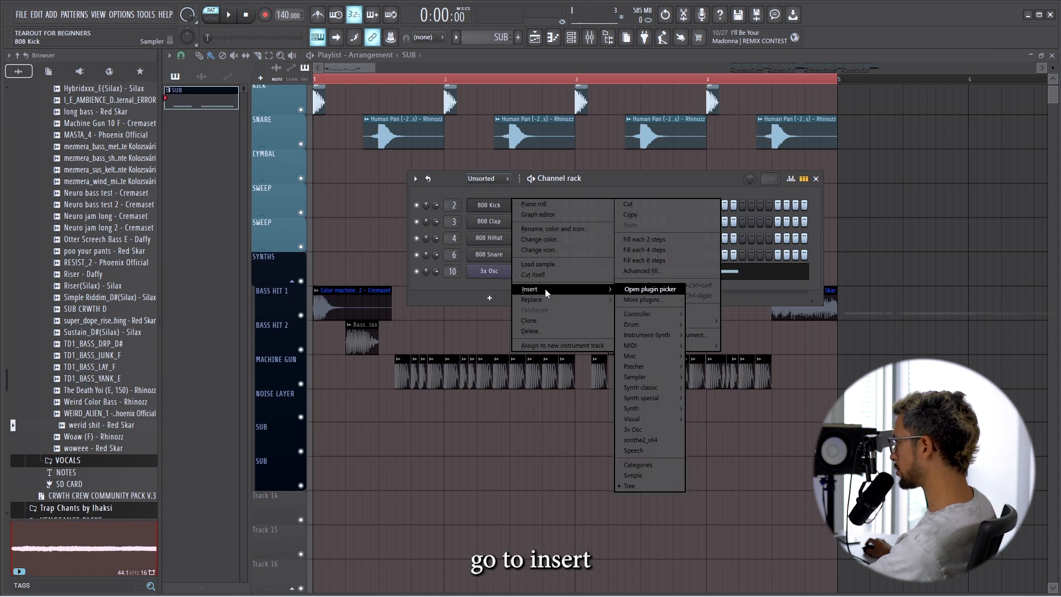
click(645, 434)
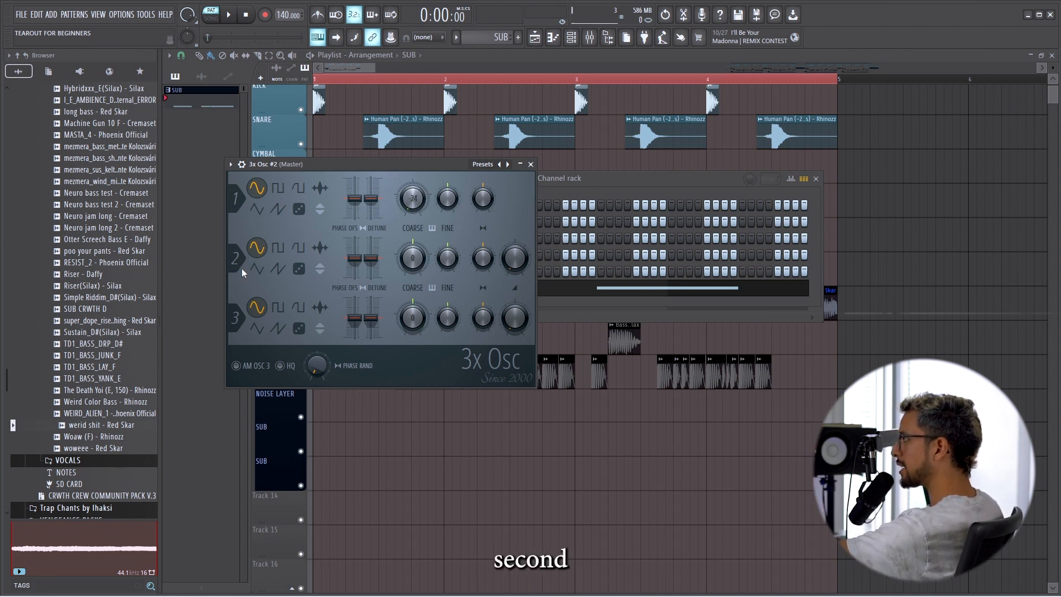
Set the new 3x Osc's second oscillator to noise and route the channel to mixer track 10, PHATSUB.
click(298, 268)
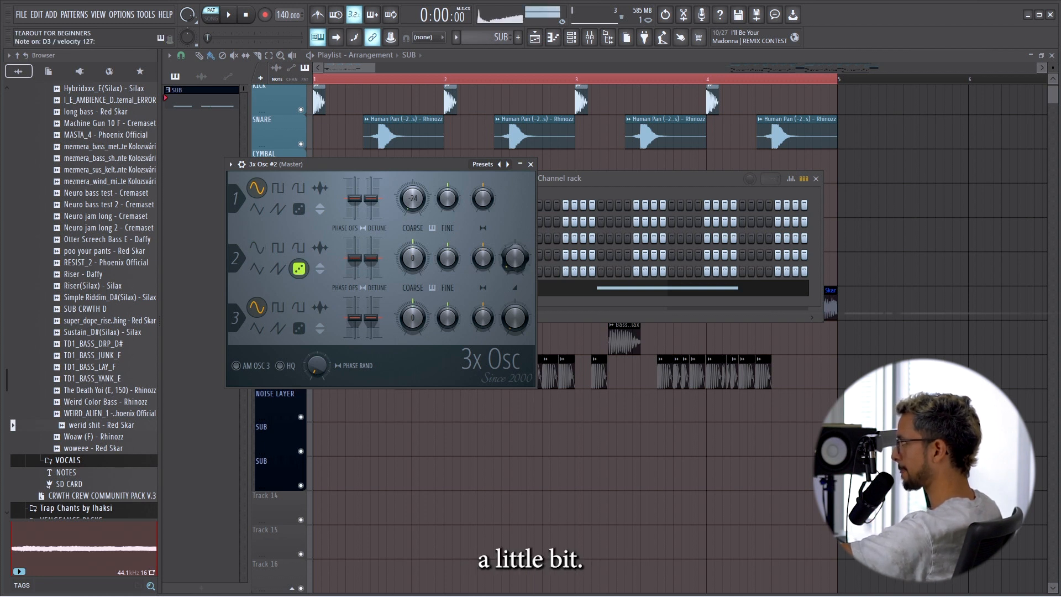
key(F6)
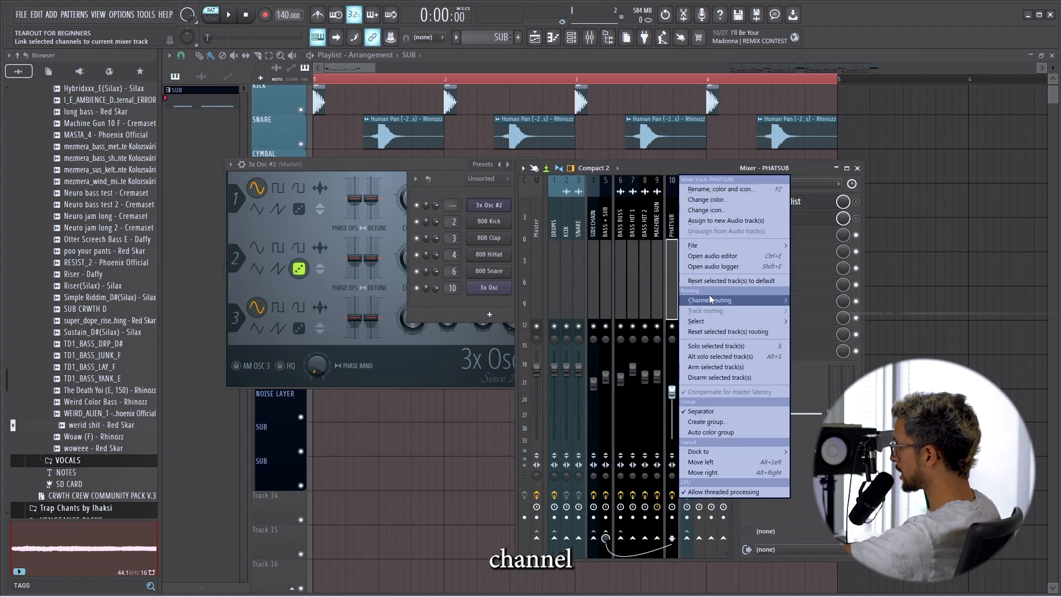
mouse_move(711, 299)
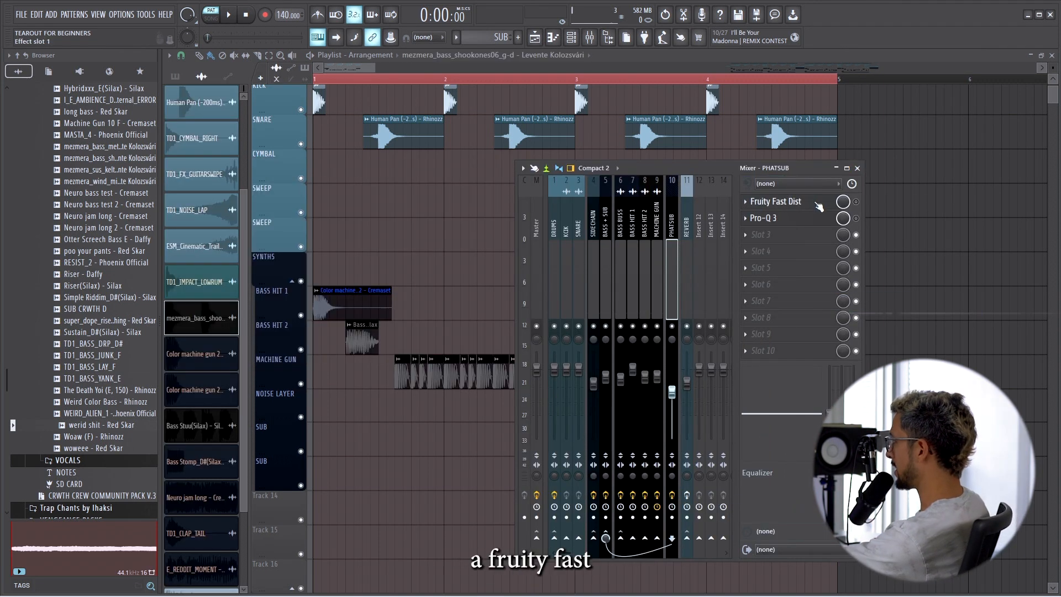
Open Fruity Fast Dist and Pro-Q 3 on the PHATSUB track to examine the sub's distortion and EQ curve.
click(815, 203)
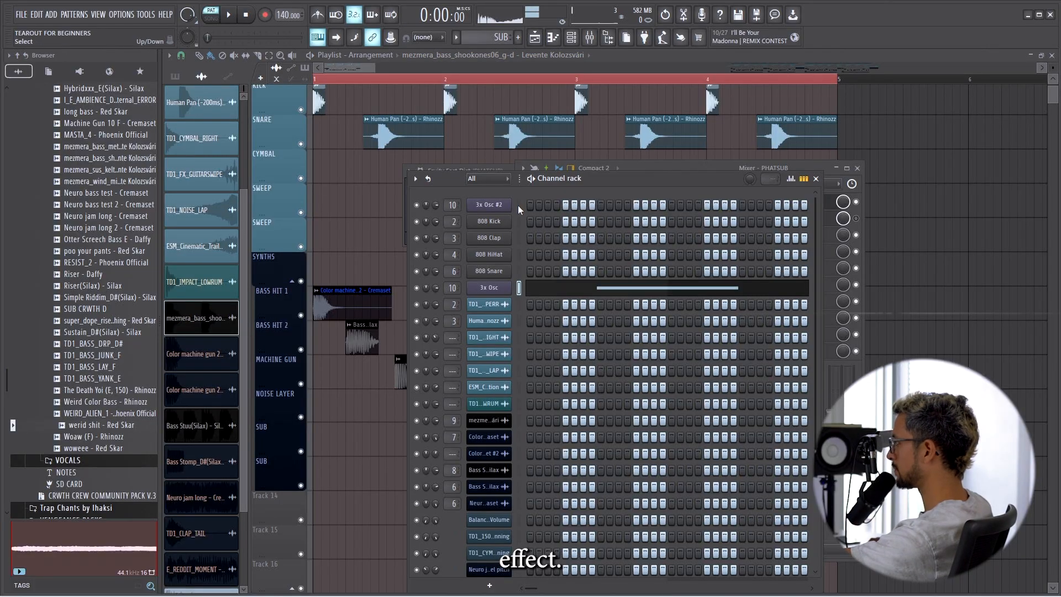
click(662, 168)
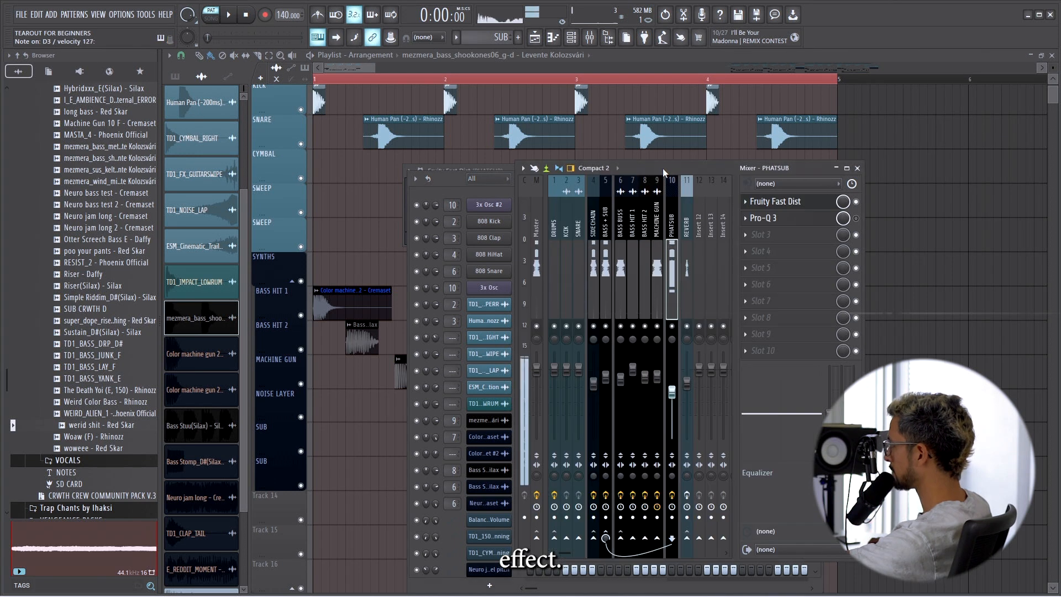
click(813, 221)
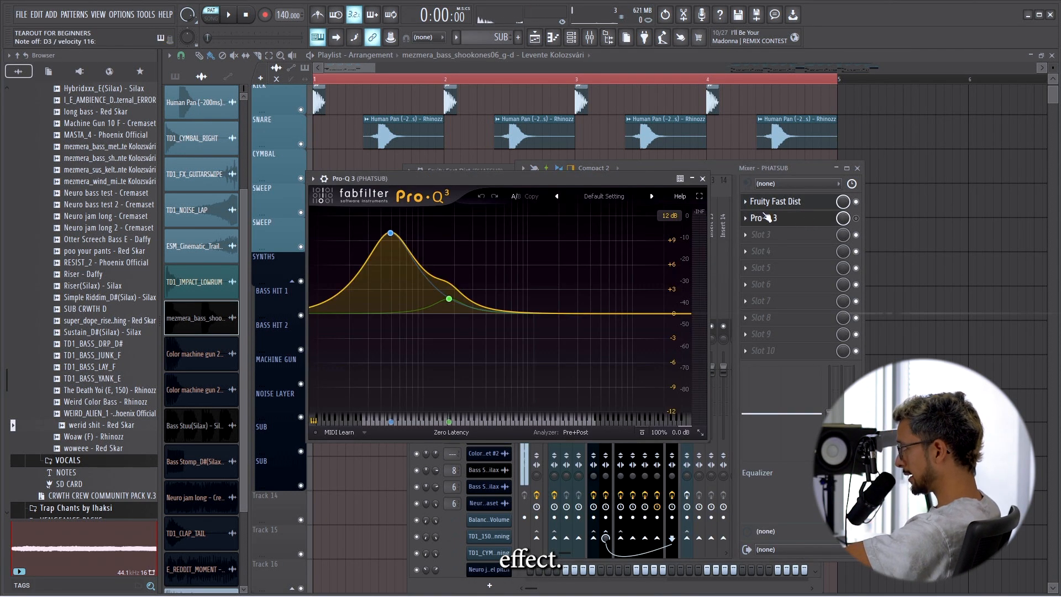
drag(470, 180, 495, 178)
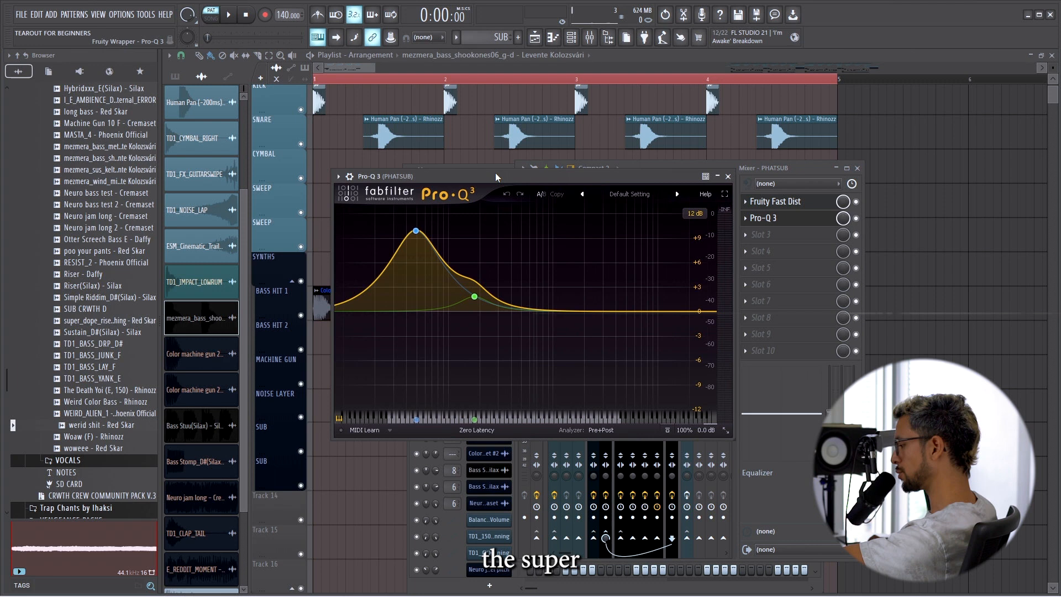
Close the PHATSUB track's Pro-Q 3 window and return to the playlist arrangement.
key(x)
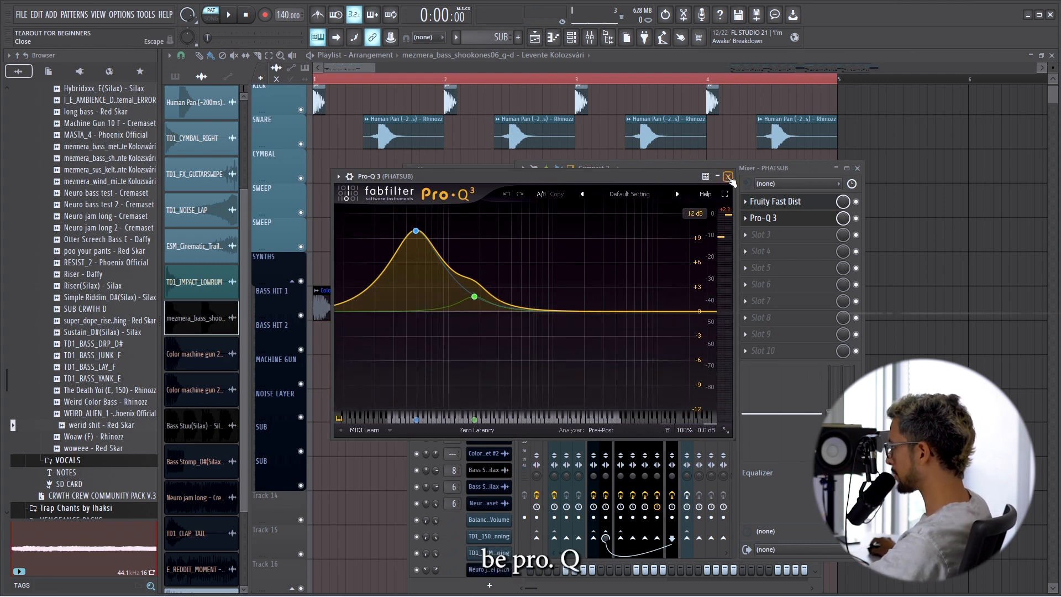
click(729, 177)
key(x)
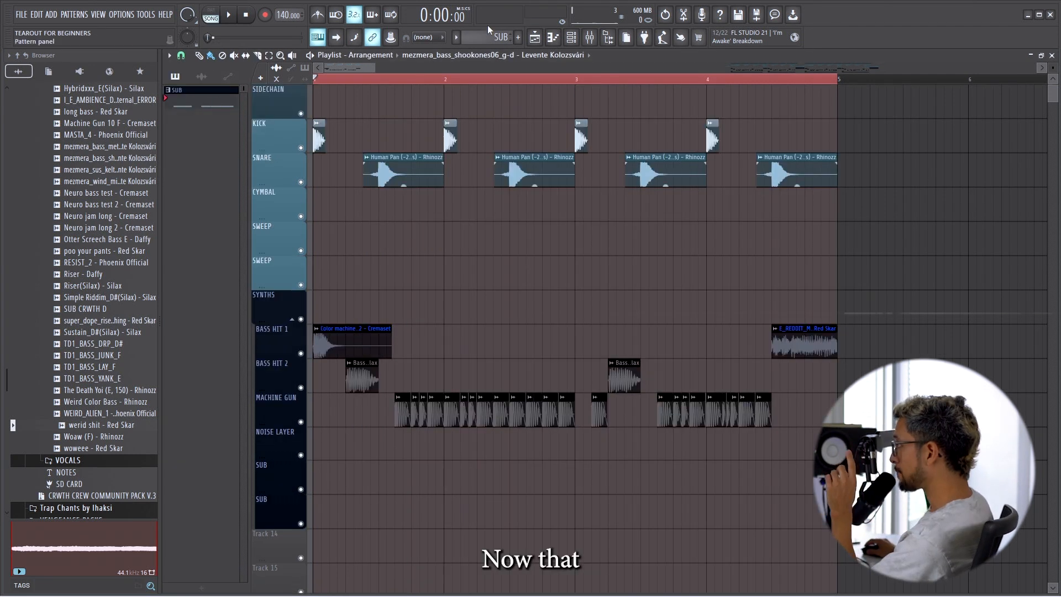
Draw three test notes, D3, F#3 and E3, in the piano roll of the 3x Osc #2 channel.
click(573, 38)
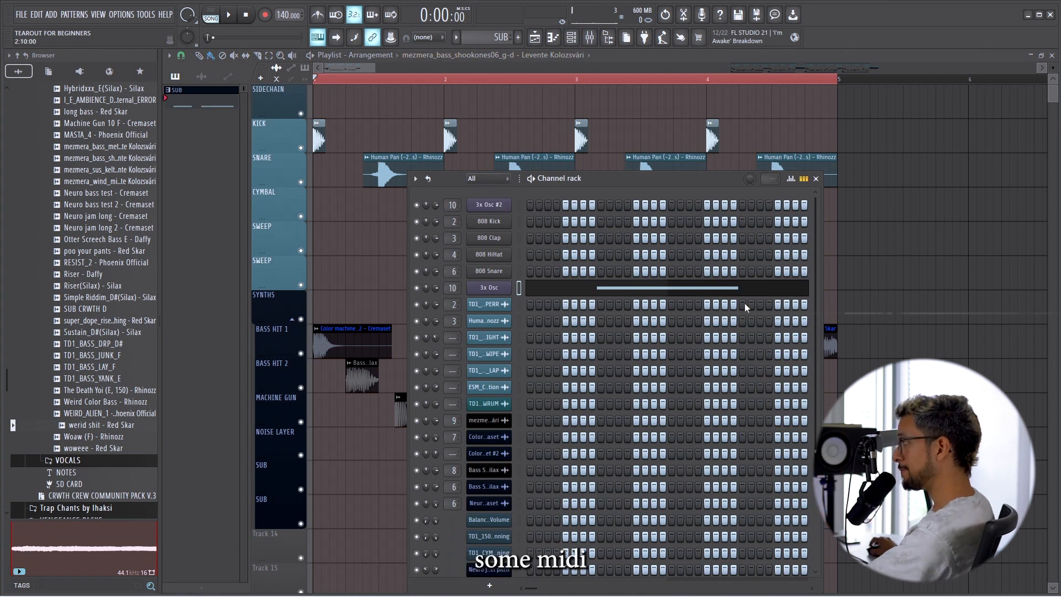
click(495, 206)
right_click(495, 206)
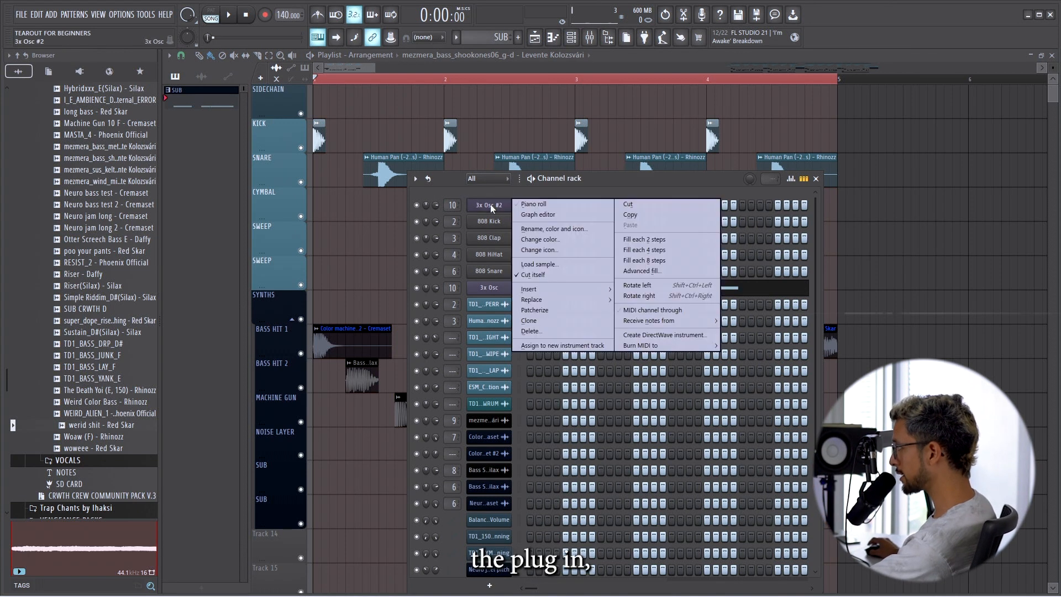
click(547, 204)
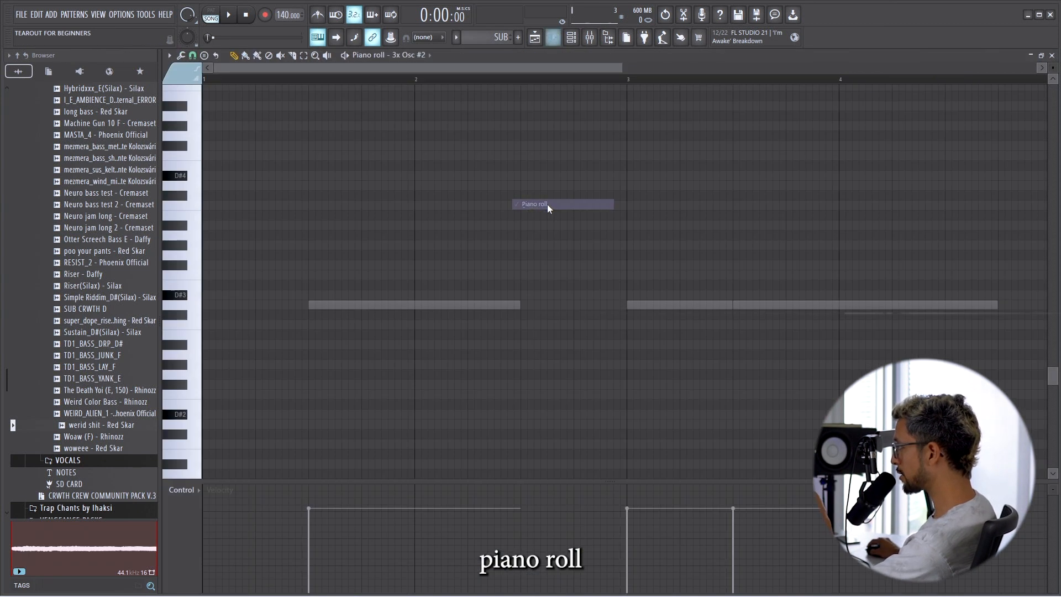
click(313, 307)
drag(332, 307, 459, 307)
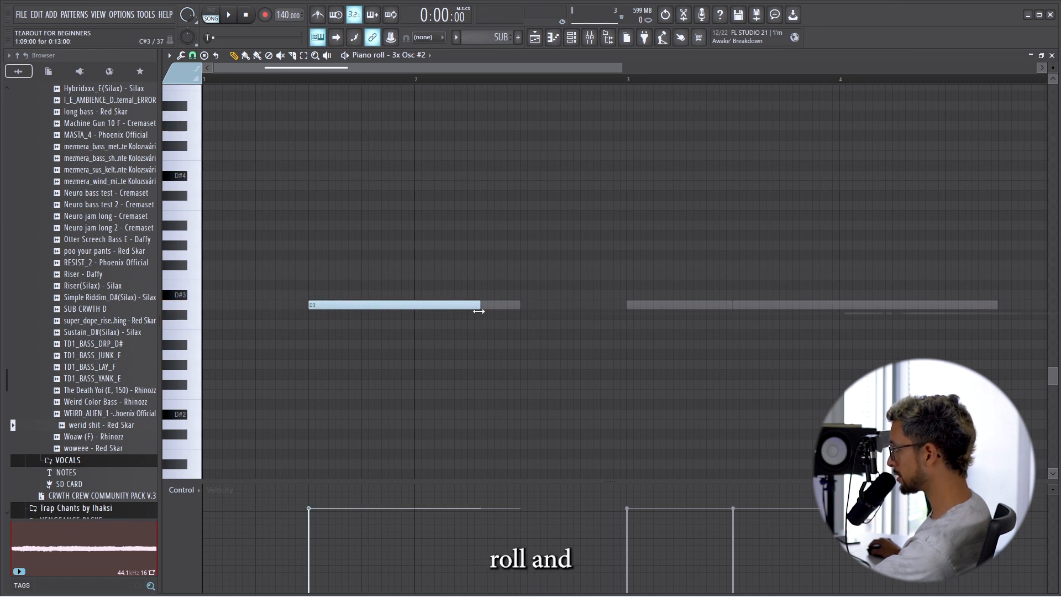
click(522, 267)
click(658, 286)
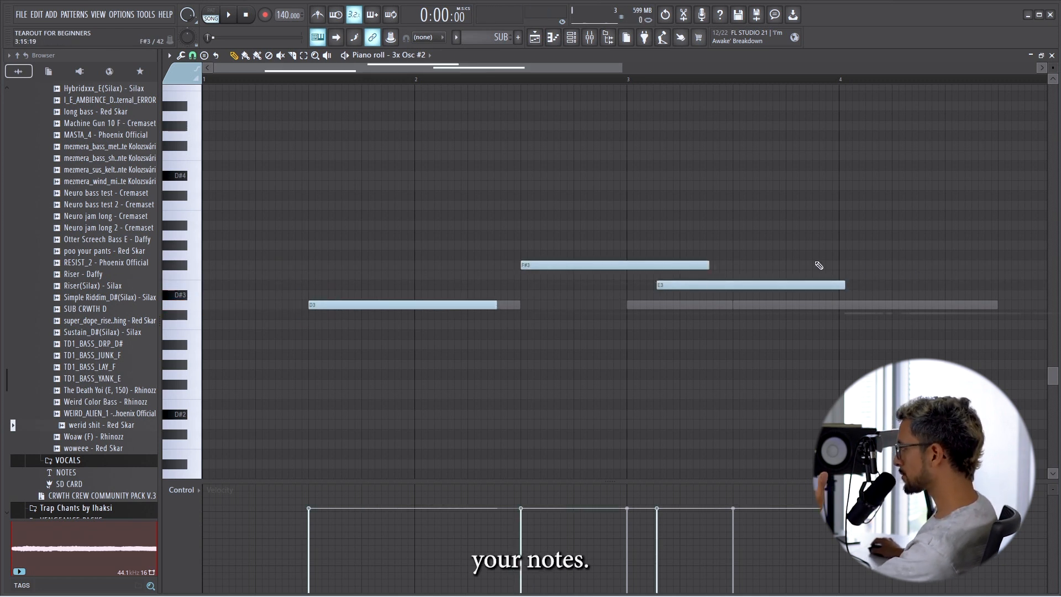
Delete the three test notes from the 3x Osc #2 piano roll.
right_click(785, 285)
right_click(613, 265)
right_click(359, 305)
Open the original 3x Osc channel's piano roll to examine its sub notes, and return to the playlist.
click(572, 37)
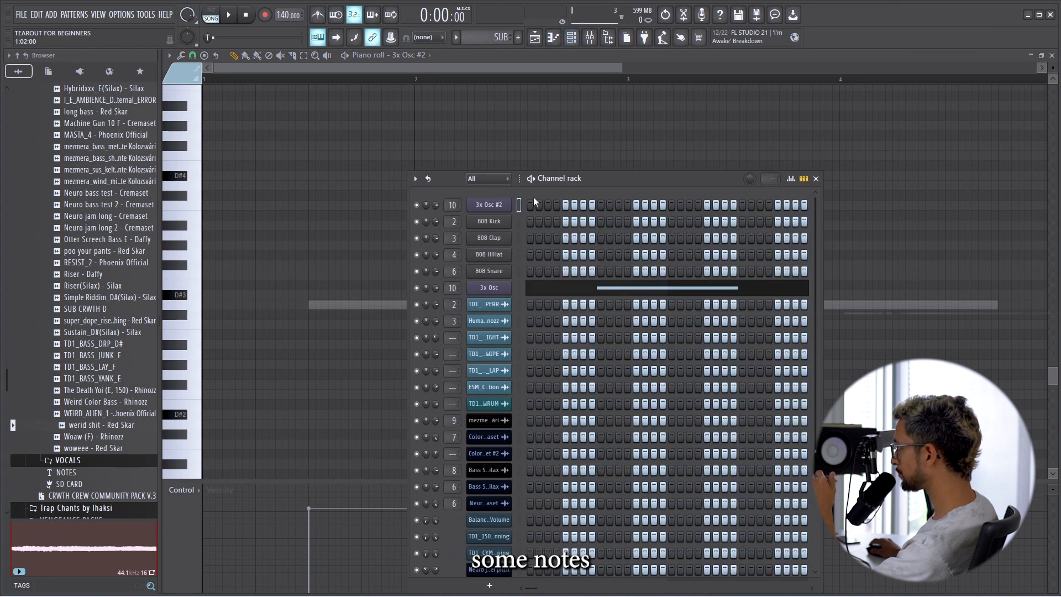
click(561, 292)
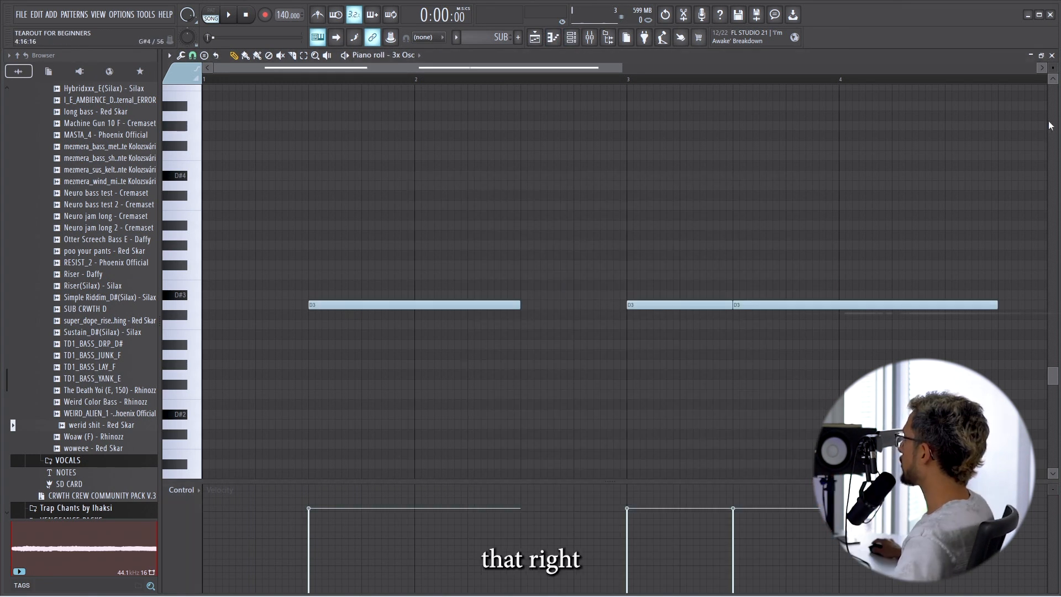
click(1052, 56)
click(818, 178)
Place the SUB pattern at bar 1 in the playlist, play the arrangement, and move the clip to the first SUB track.
drag(363, 446, 317, 446)
click(224, 21)
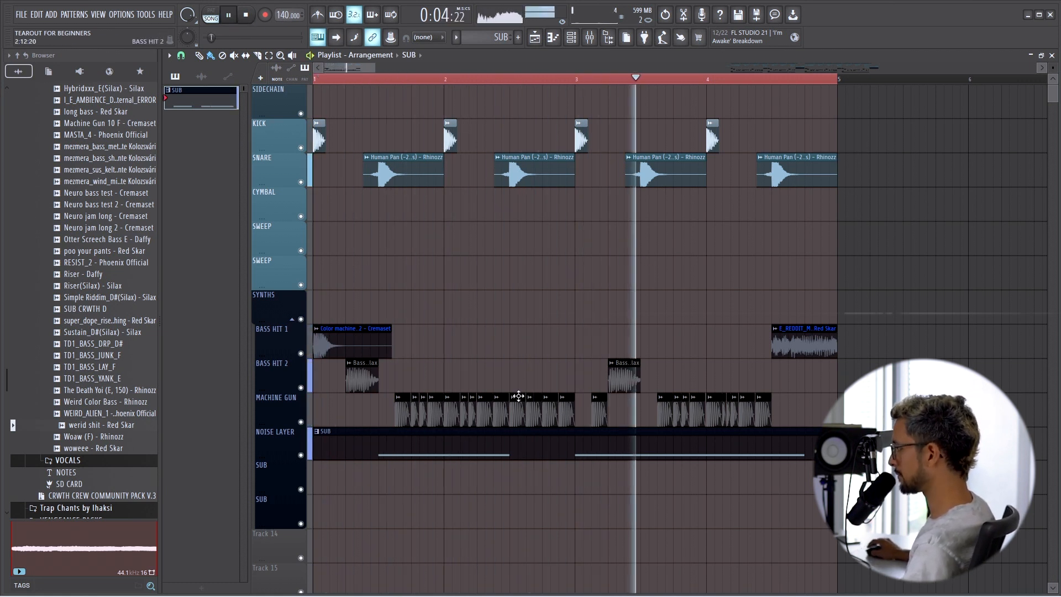
drag(355, 443, 325, 486)
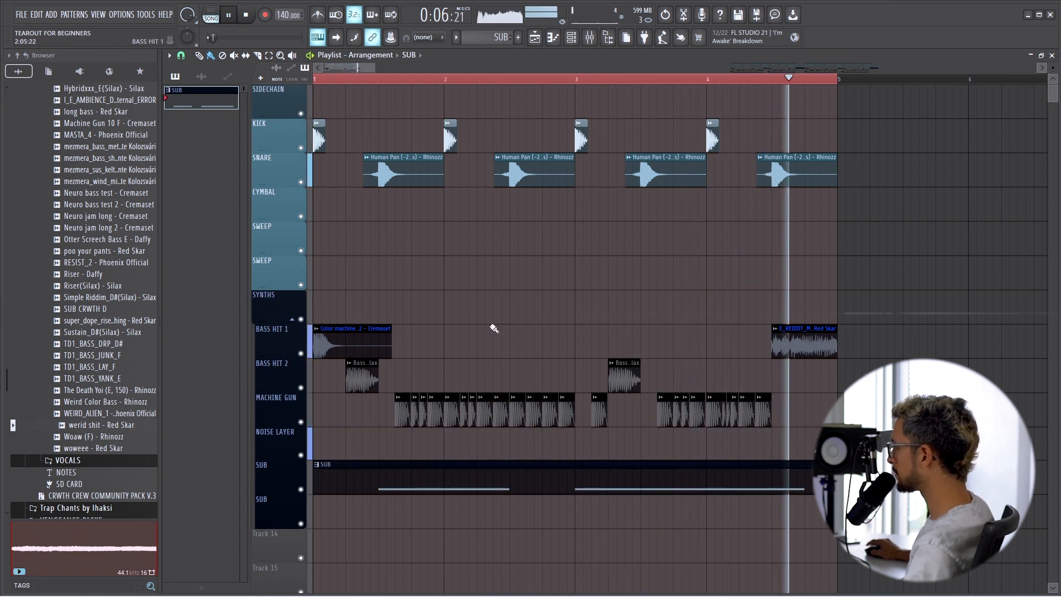
key(space)
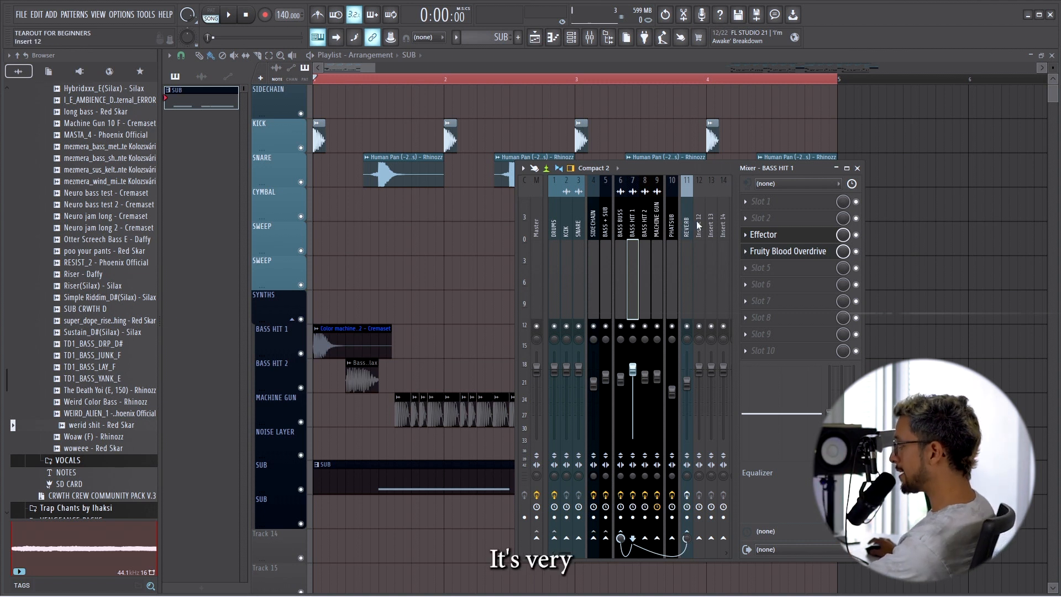
Route mixer track Insert 12 to the DRUMS track only.
click(701, 232)
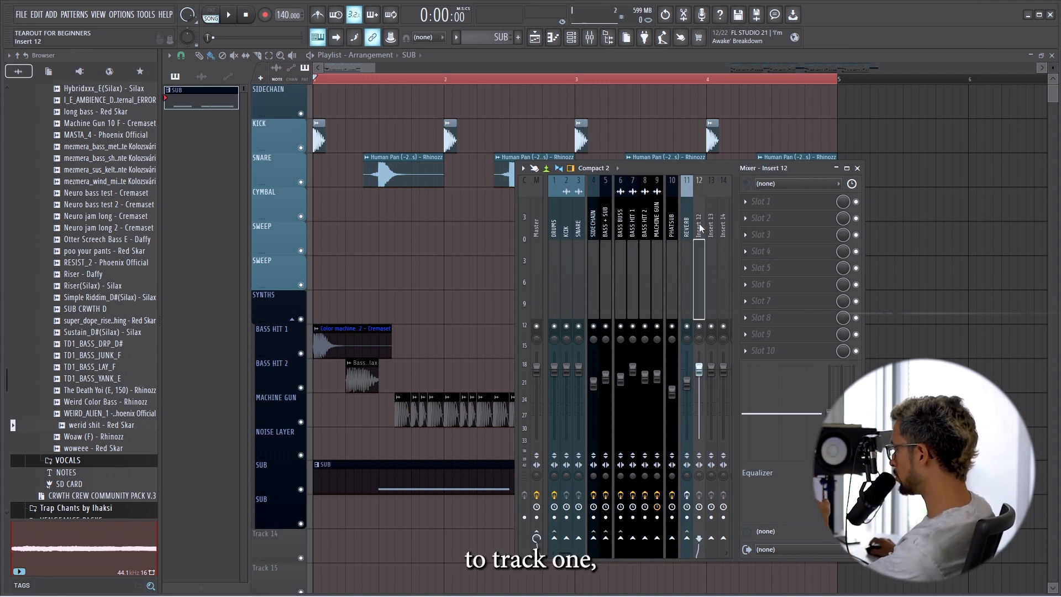
click(556, 225)
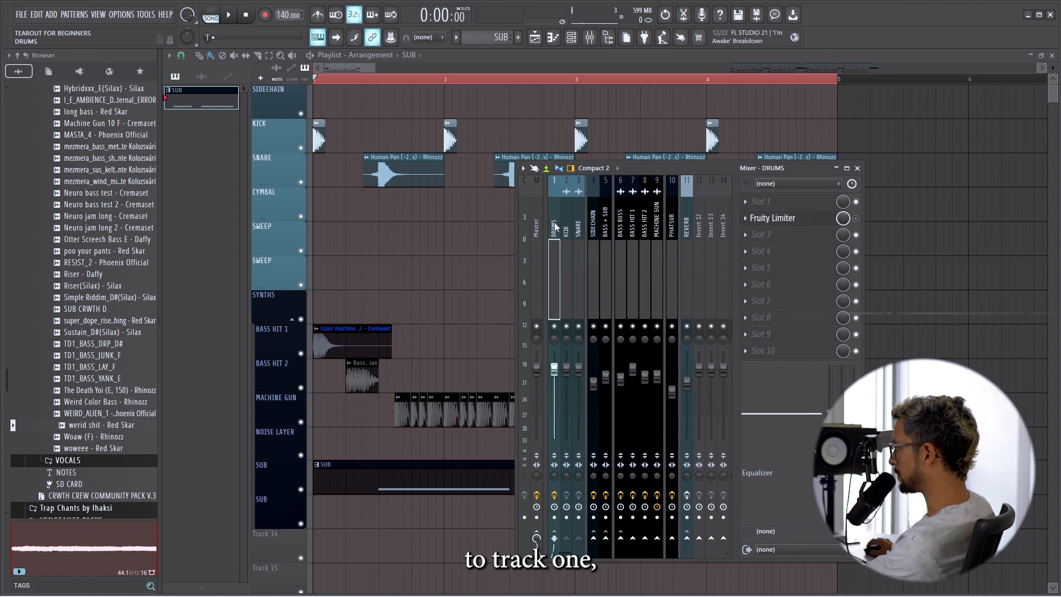
click(699, 221)
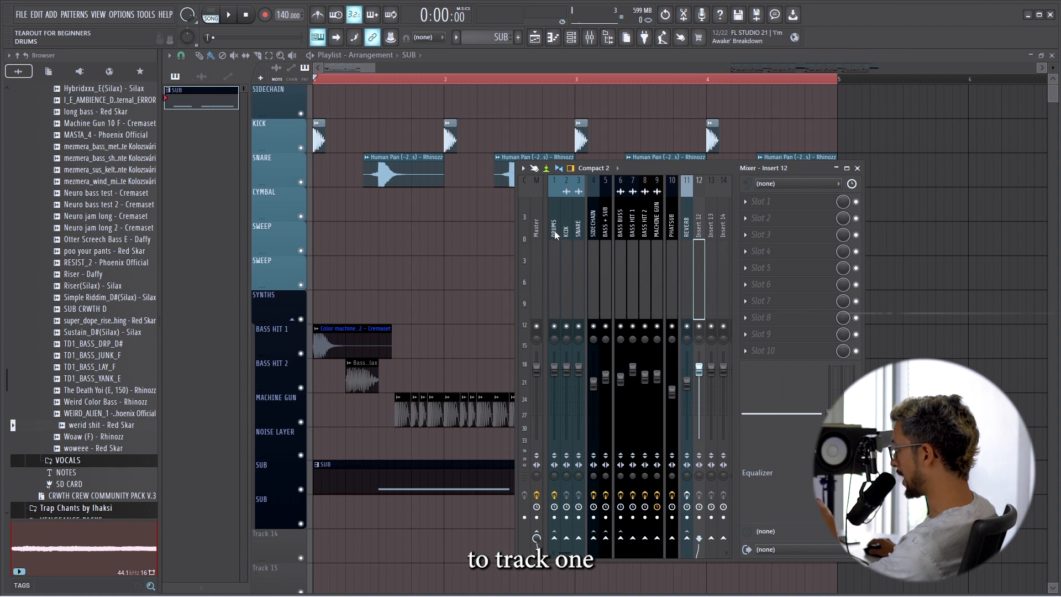
click(556, 541)
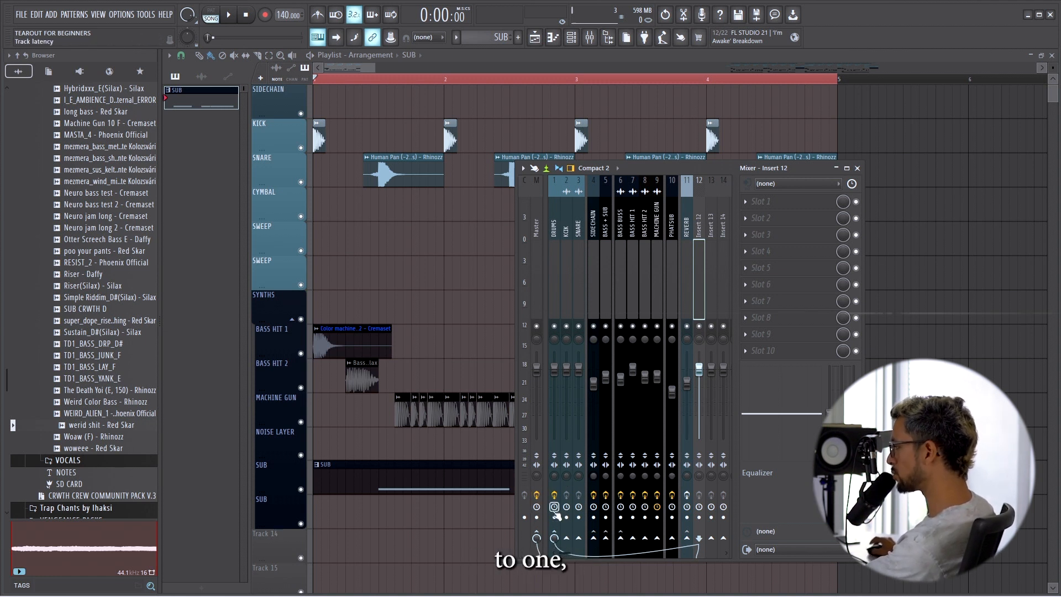
right_click(554, 537)
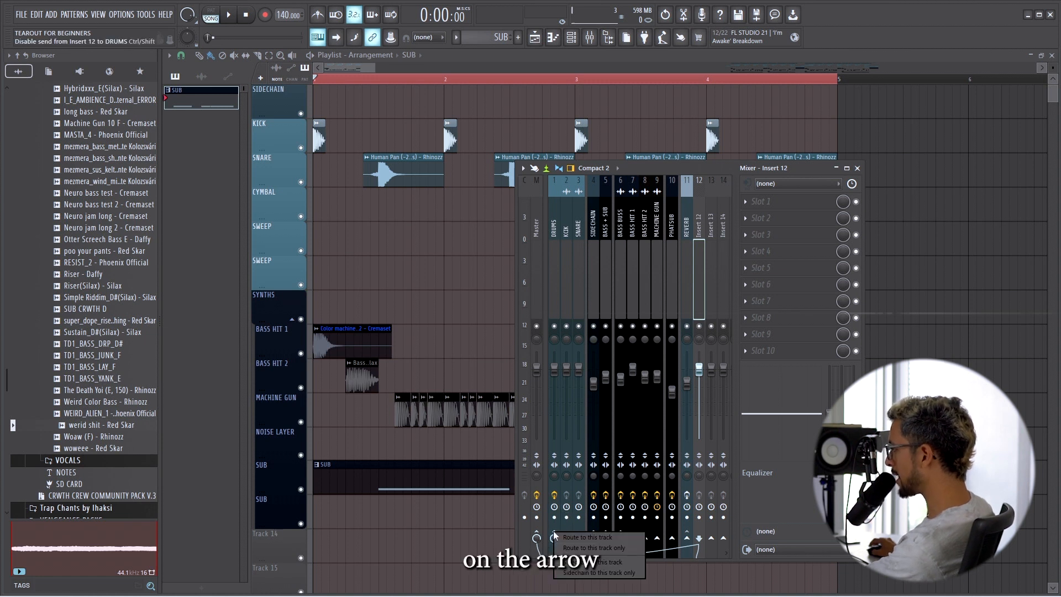
click(583, 547)
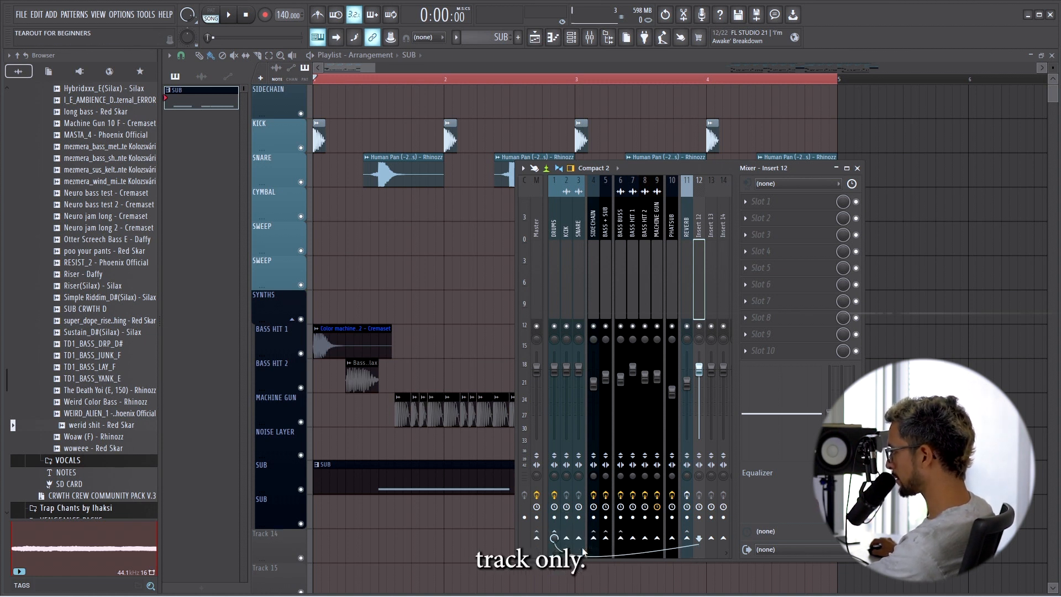
click(553, 213)
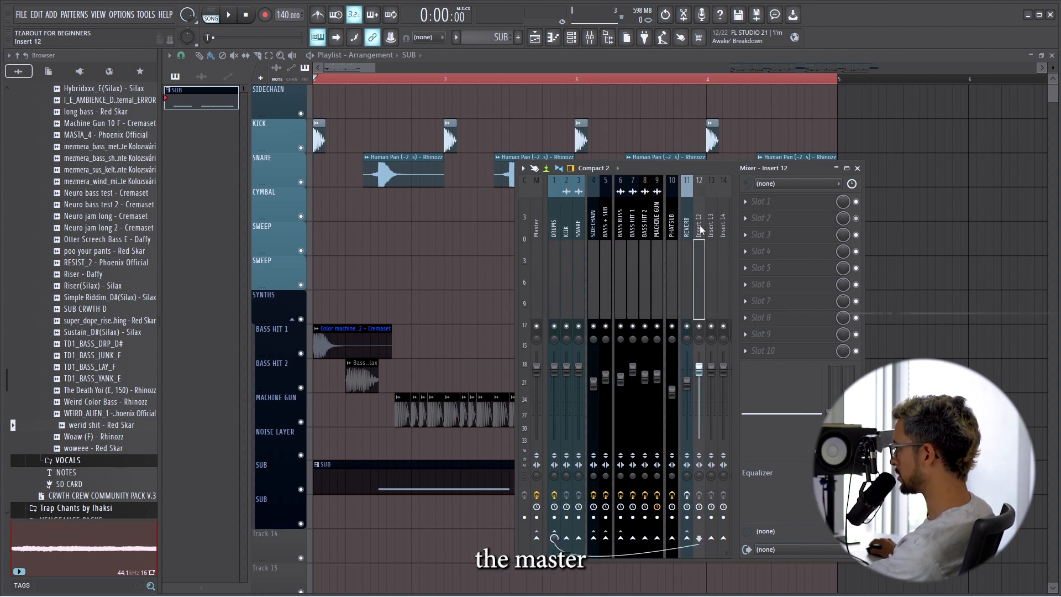
Examine the routing and effect chains of the BASS BUSS, BASS HIT 1, BASS HIT 2 and MACHINE GUN mixer tracks.
click(622, 220)
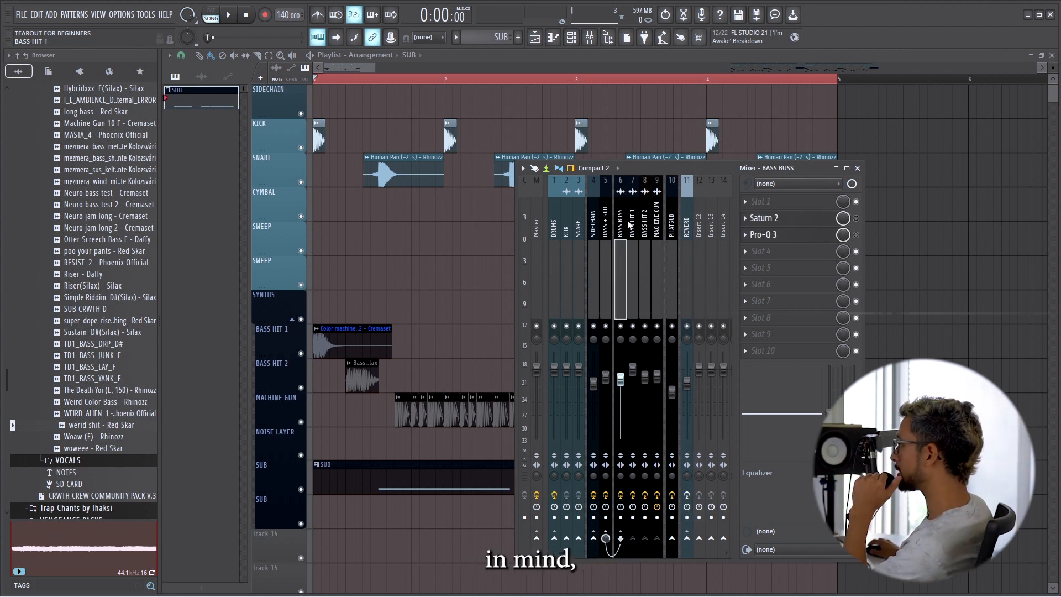
click(633, 223)
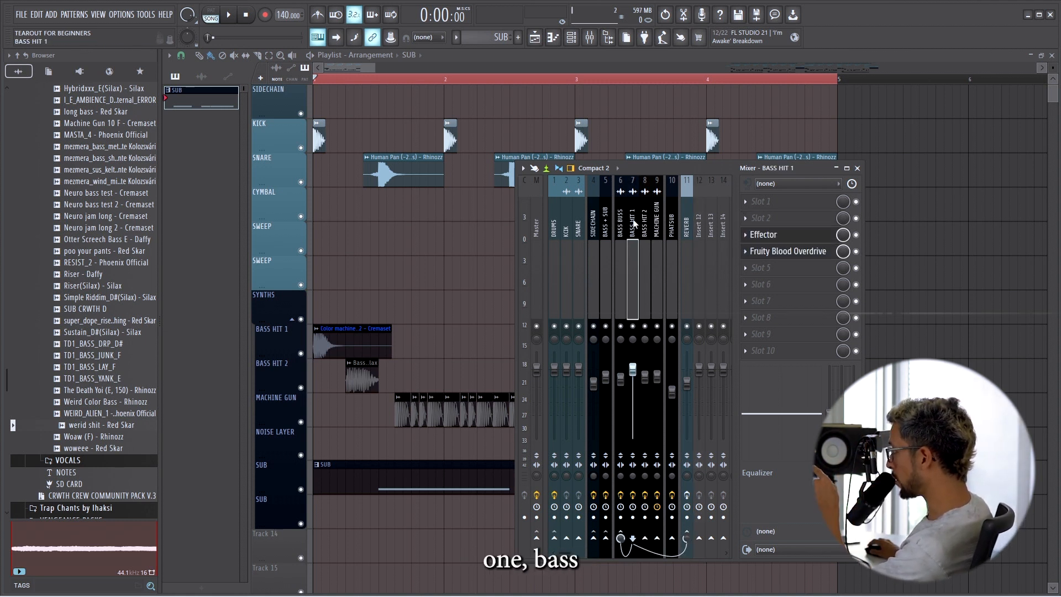
click(644, 224)
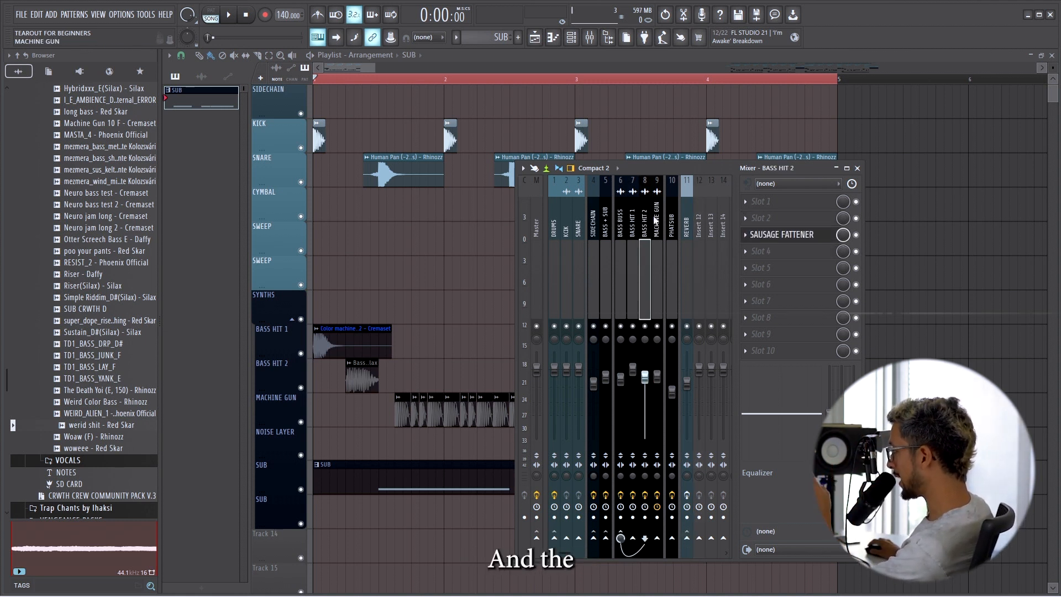
click(656, 220)
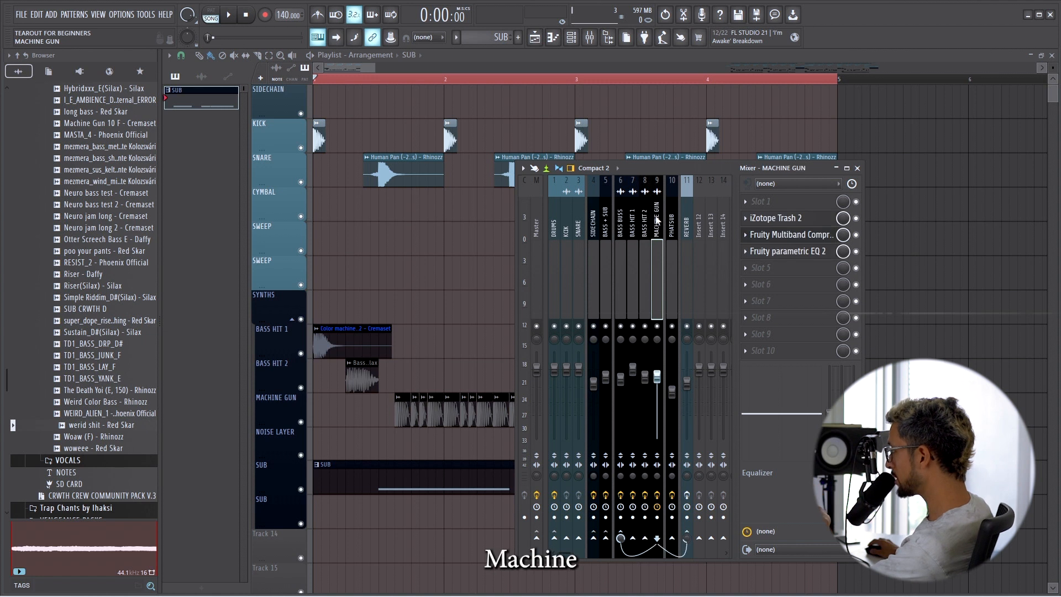
click(621, 217)
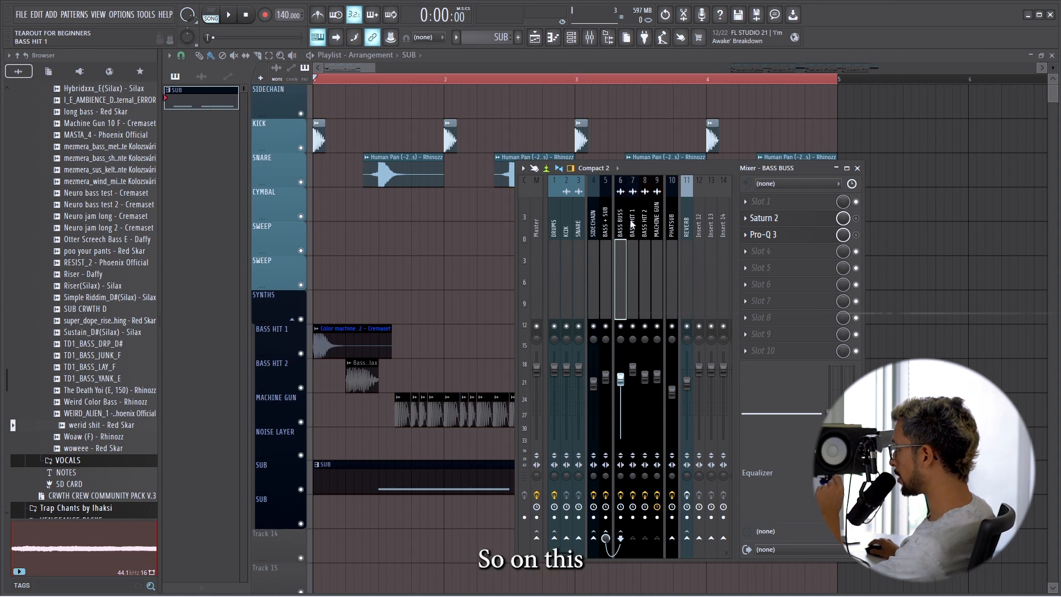
Enable Saturn 2 on the BASS BUSS track and open its Pro-Q 3 to examine the EQ curve.
click(797, 223)
click(856, 219)
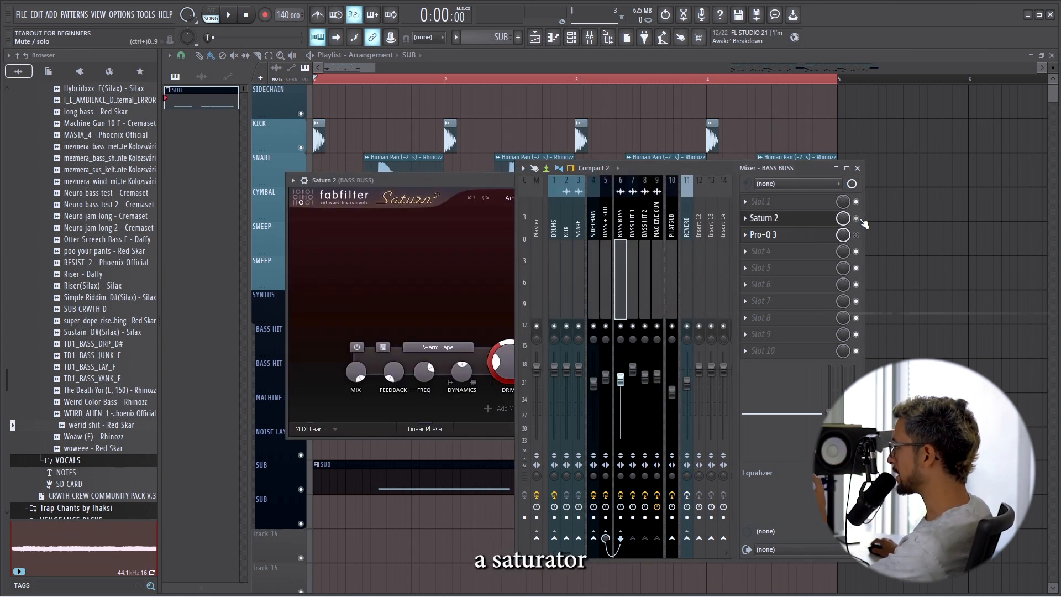
click(785, 232)
drag(795, 176, 728, 267)
drag(510, 265, 504, 230)
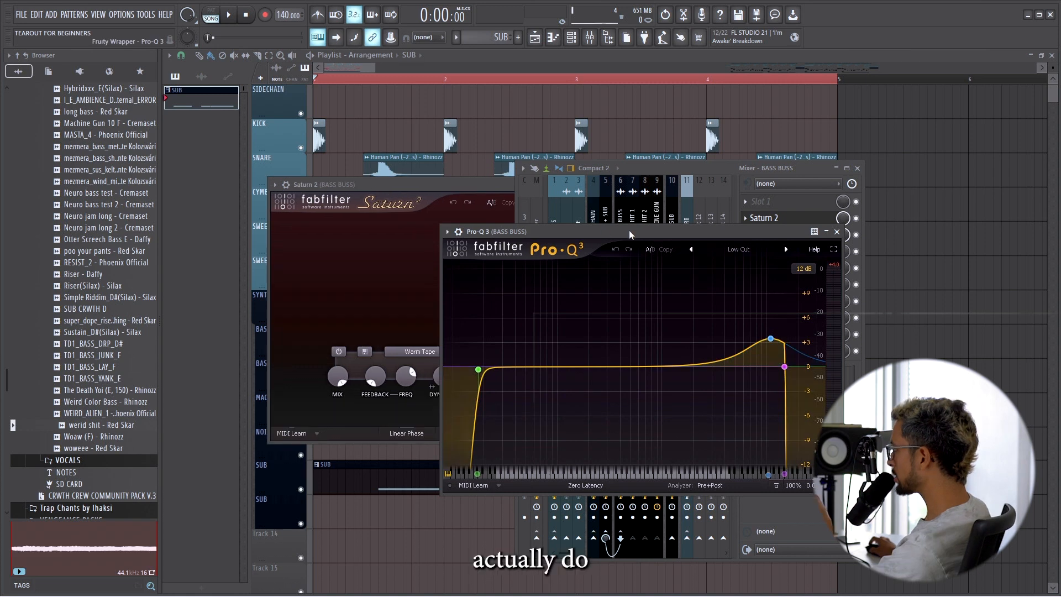
drag(630, 235, 541, 165)
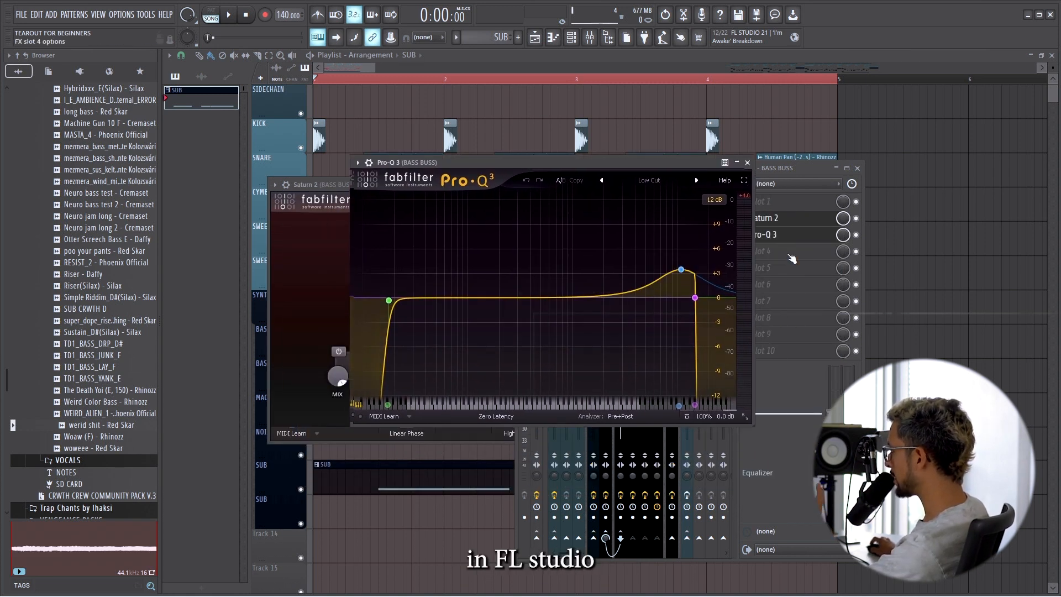
Add Fruity Parametric EQ 2 to slot 4 of the BASS BUSS track.
click(792, 258)
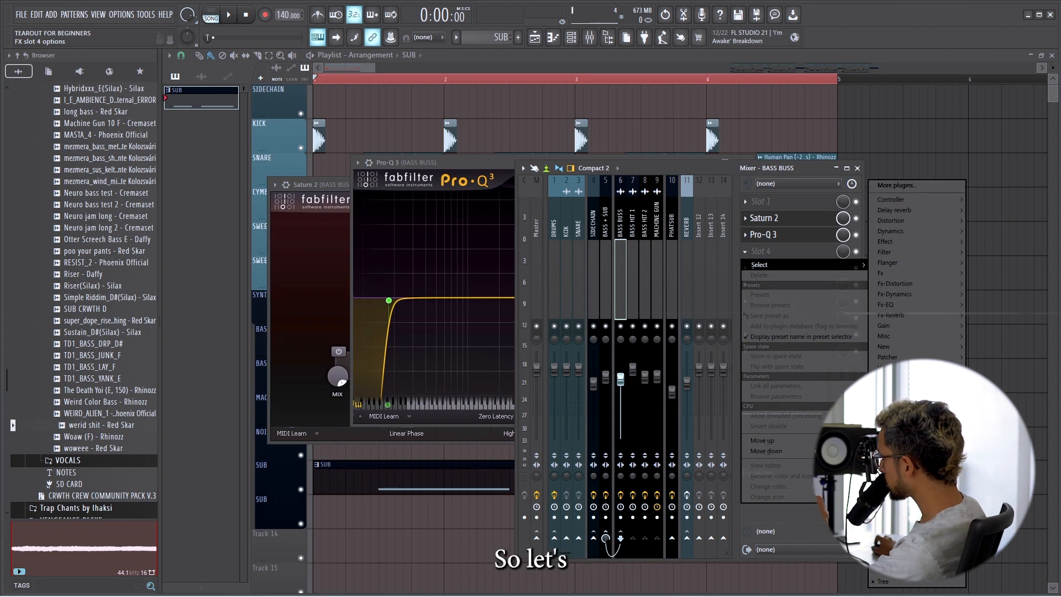
click(902, 410)
click(436, 255)
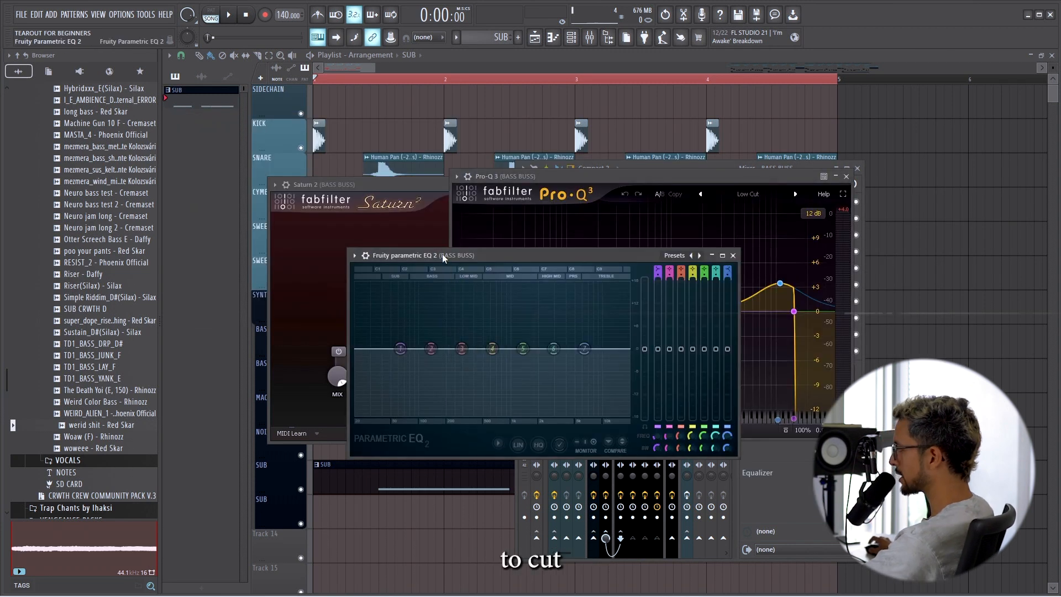
Set band 1 of Fruity Parametric EQ 2 to high pass with a steeper filter order.
right_click(398, 350)
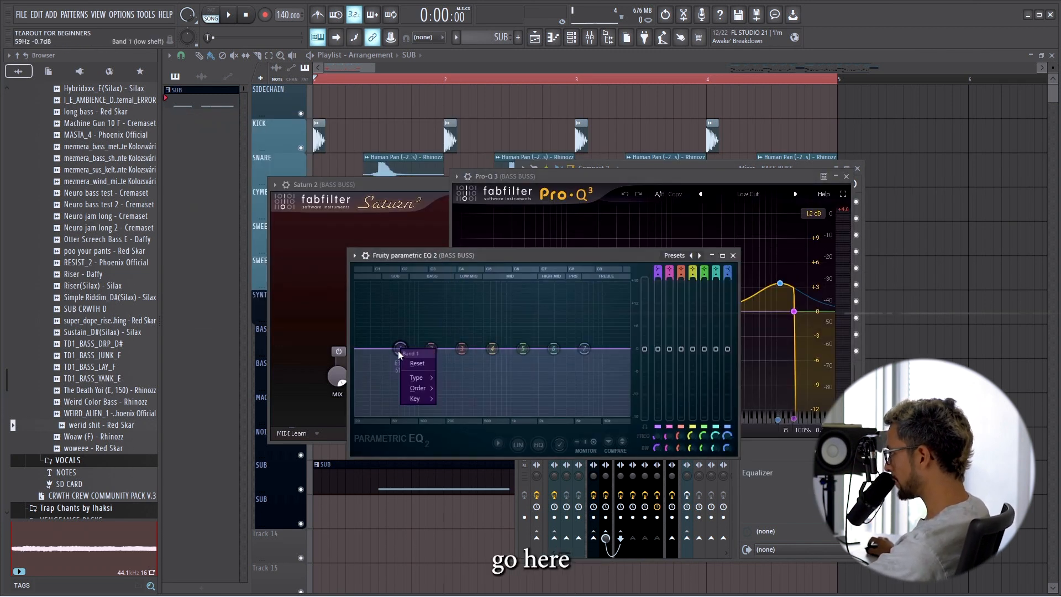
mouse_move(416, 381)
click(449, 409)
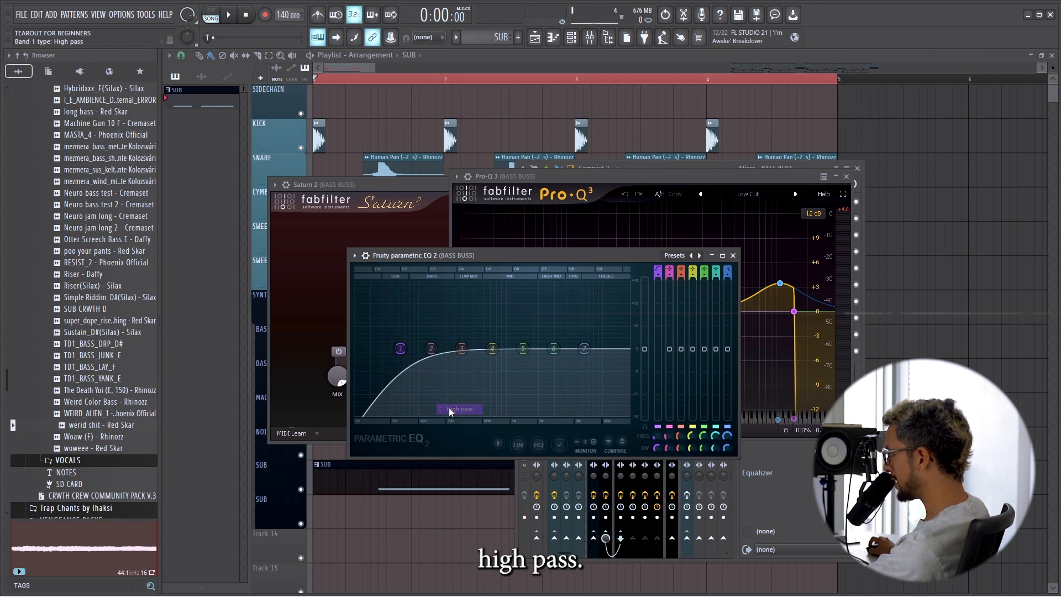
drag(406, 349, 406, 348)
right_click(406, 351)
mouse_move(422, 398)
click(448, 420)
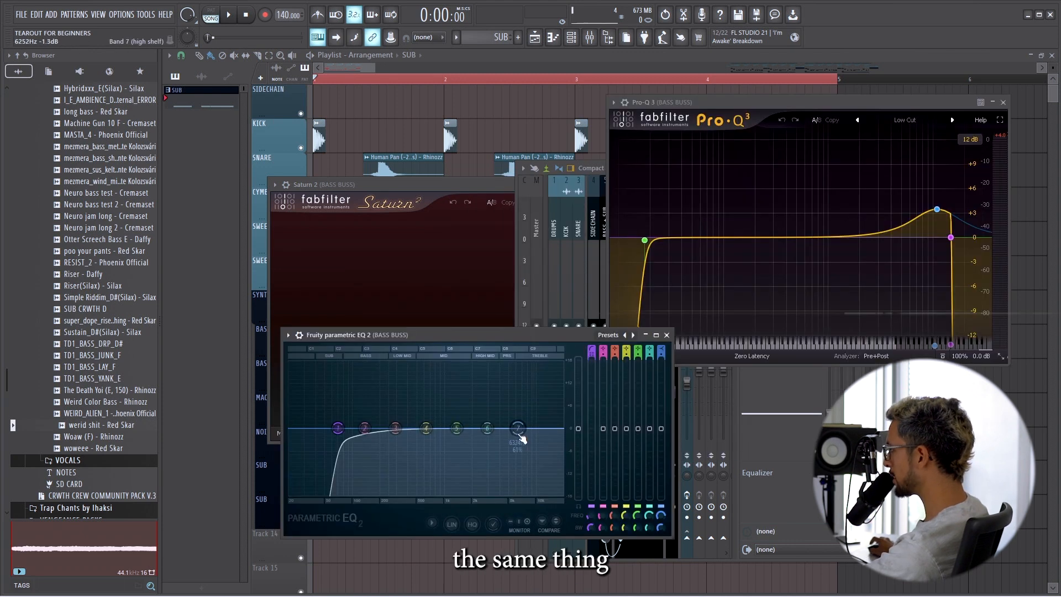
Set band 7 to low pass with a steeper filter order and boost band 6 by about 10.6 dB near 7115 Hz.
right_click(519, 430)
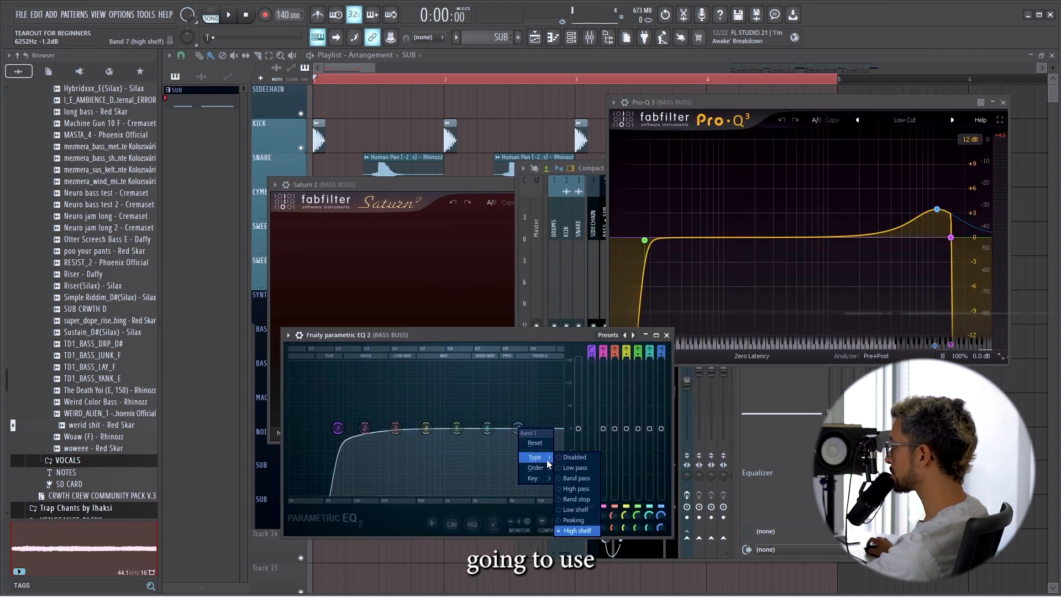
click(574, 468)
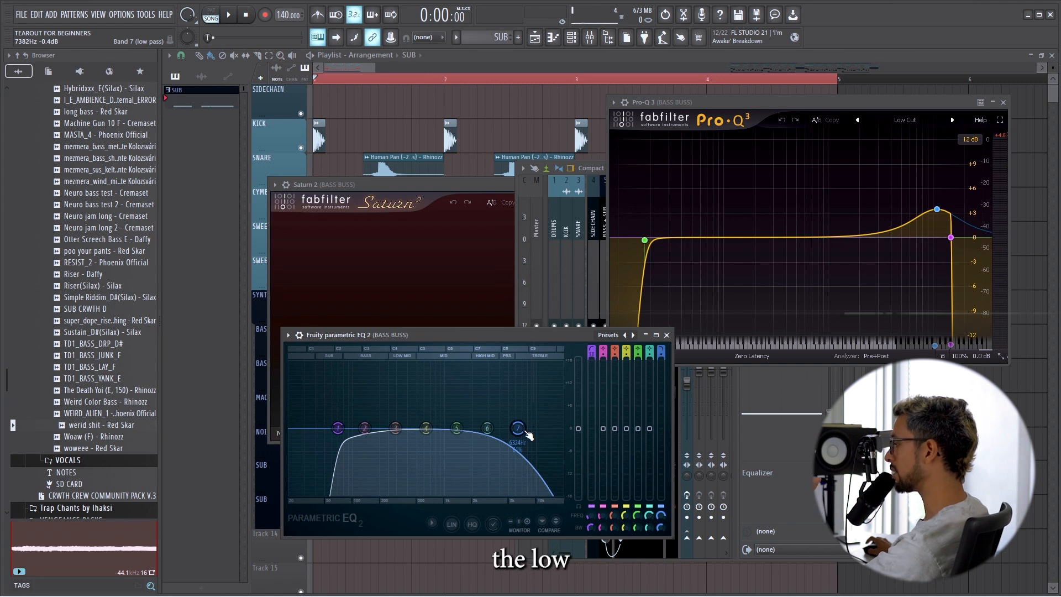
right_click(520, 430)
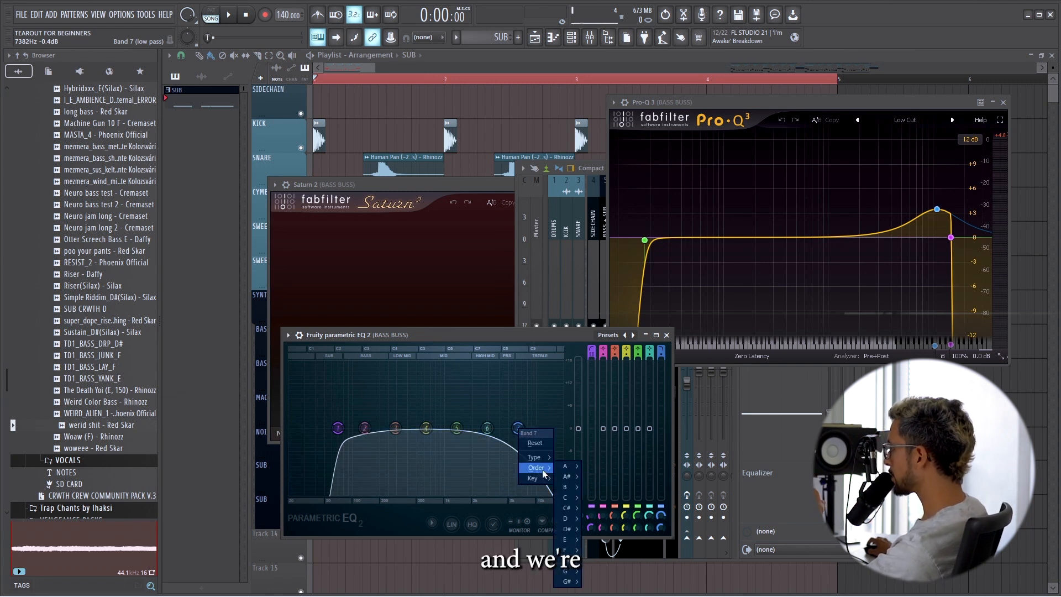
mouse_move(545, 471)
click(567, 469)
drag(519, 429, 525, 391)
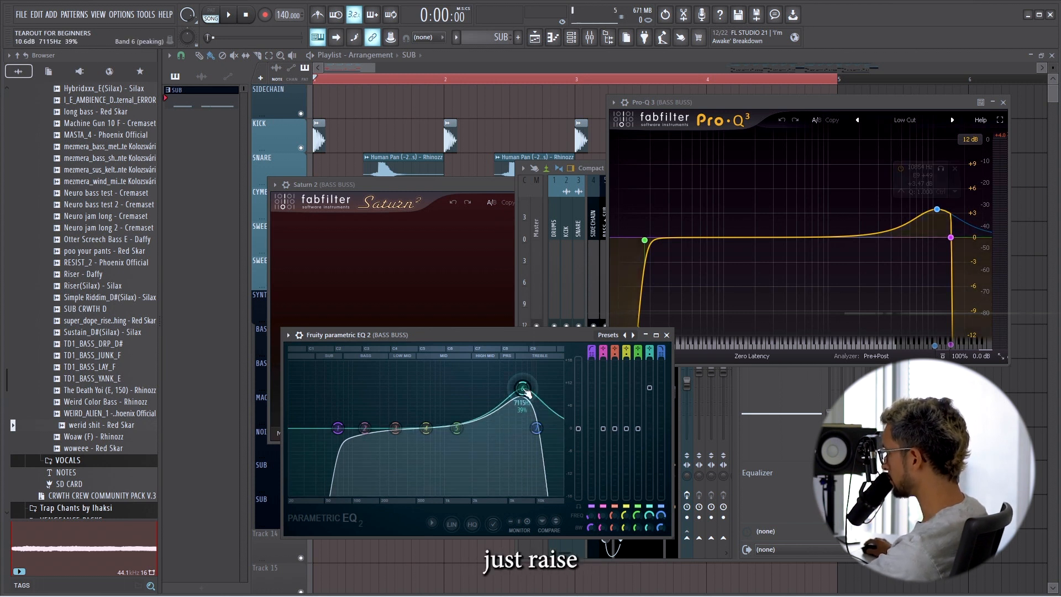
drag(537, 428, 542, 429)
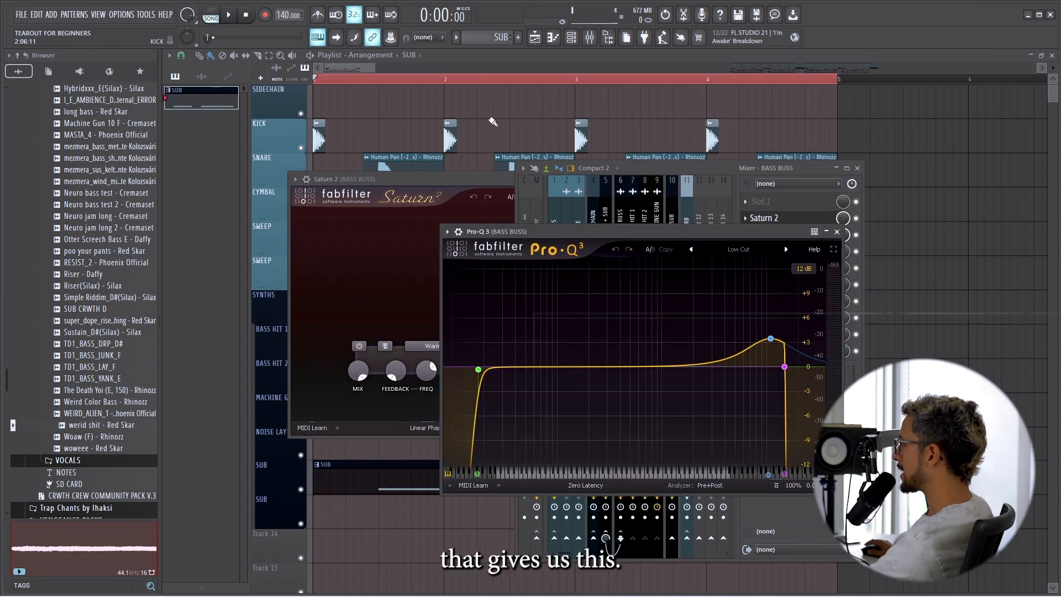
Close the plugin windows and play the arrangement with the mixer open to hear the processed basses.
key(F12)
key(space)
click(590, 38)
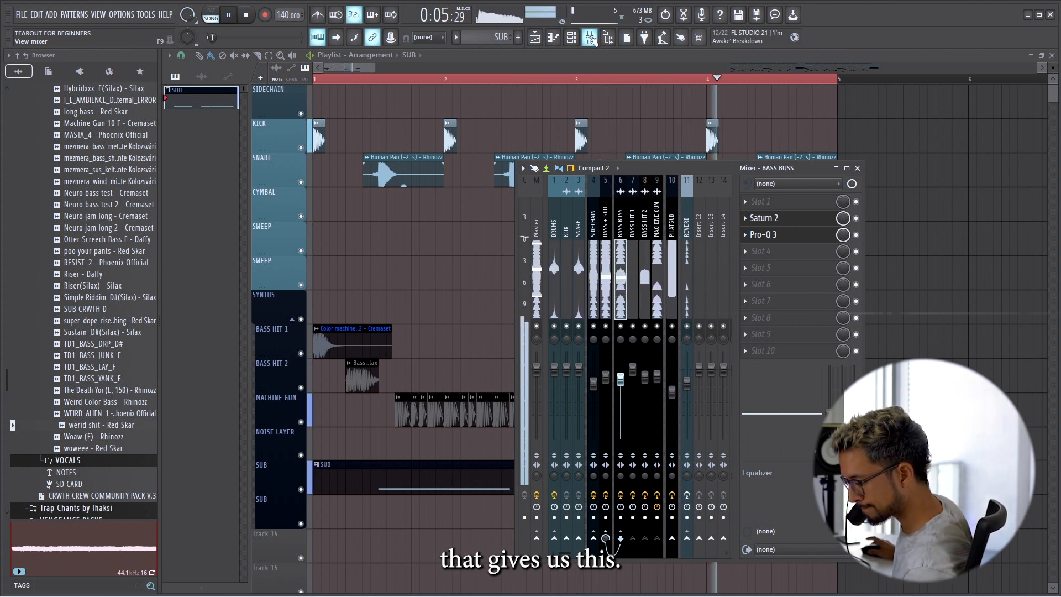
key(space)
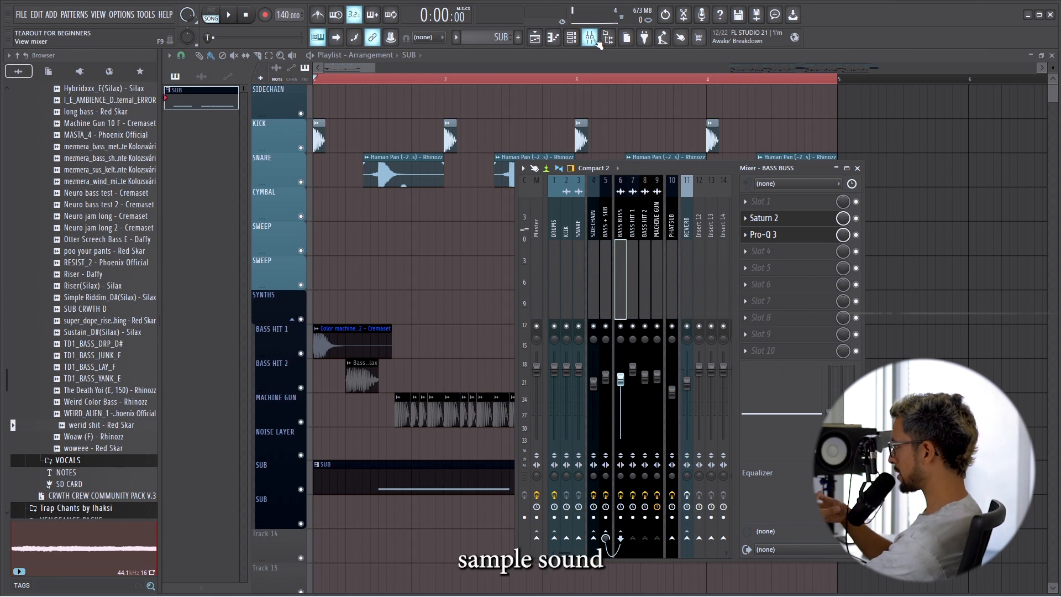
Review the bass clips in the playlist and the routing of the PHATSUB, BASS BUSS and BASS + SUB mixer tracks.
click(596, 41)
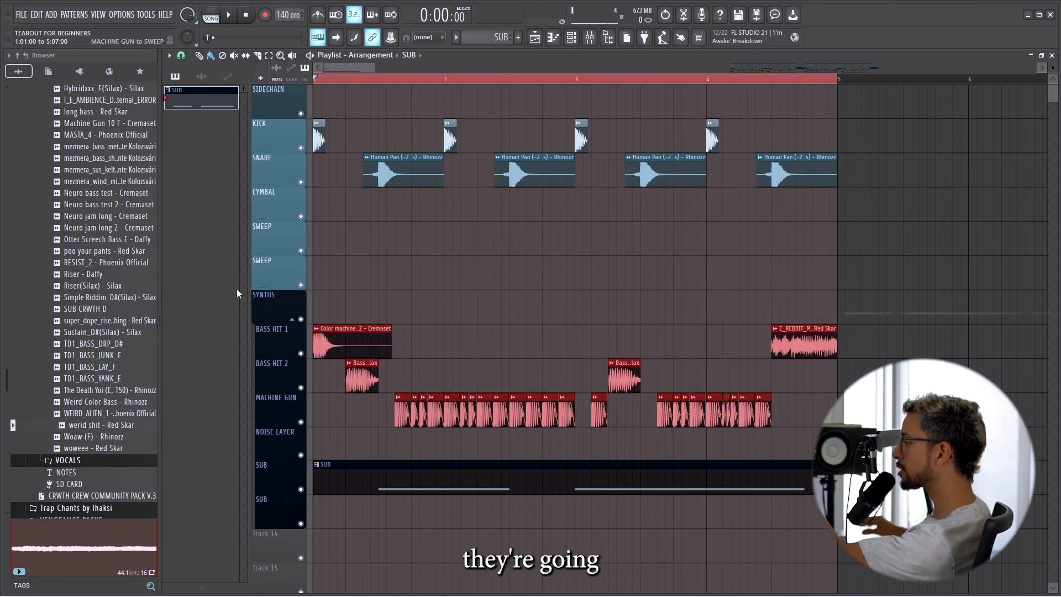
click(590, 38)
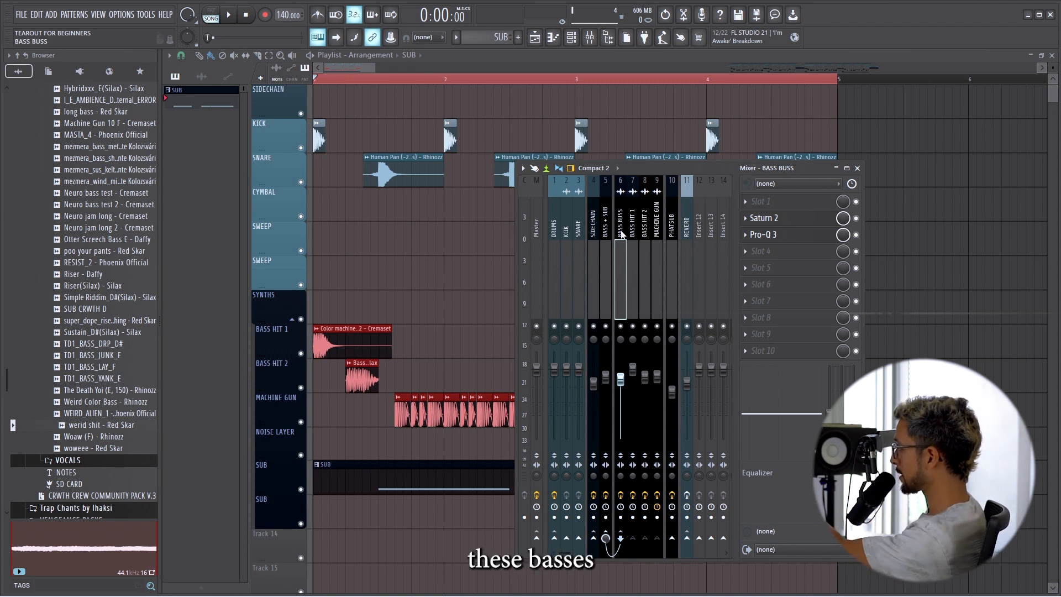
click(670, 230)
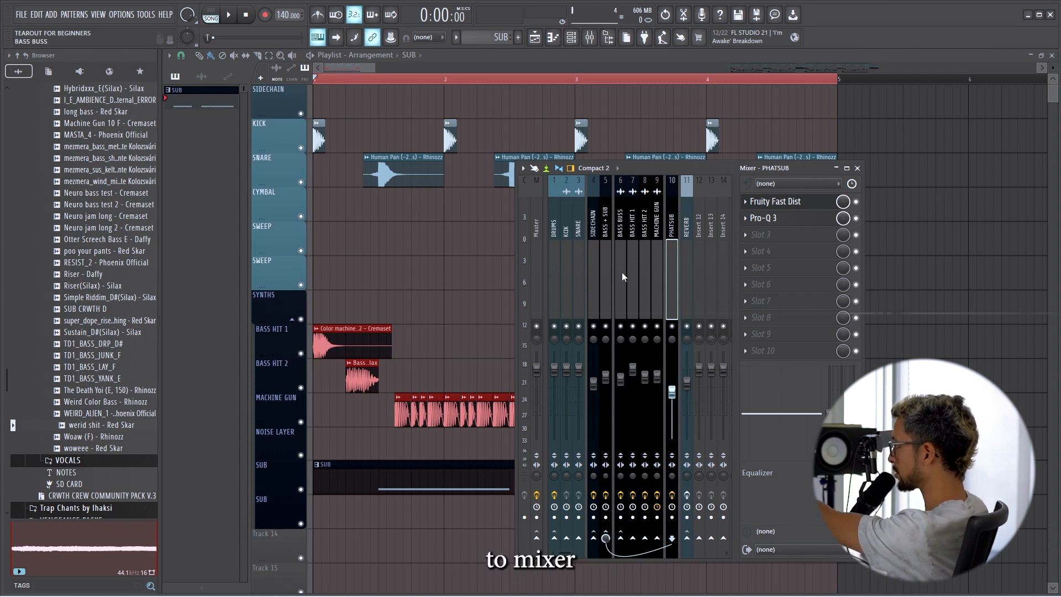
click(619, 253)
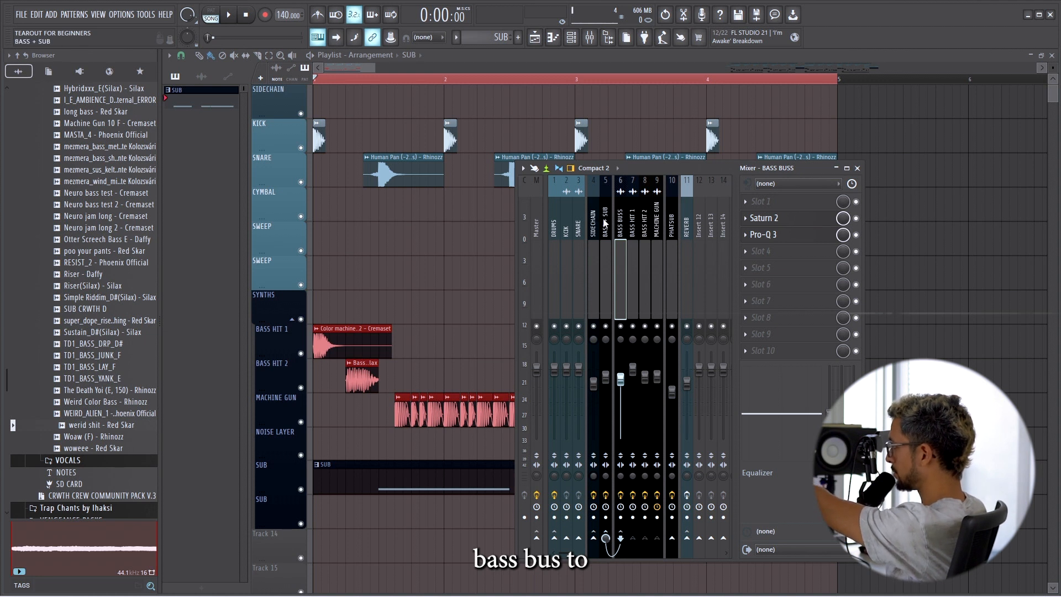
click(605, 228)
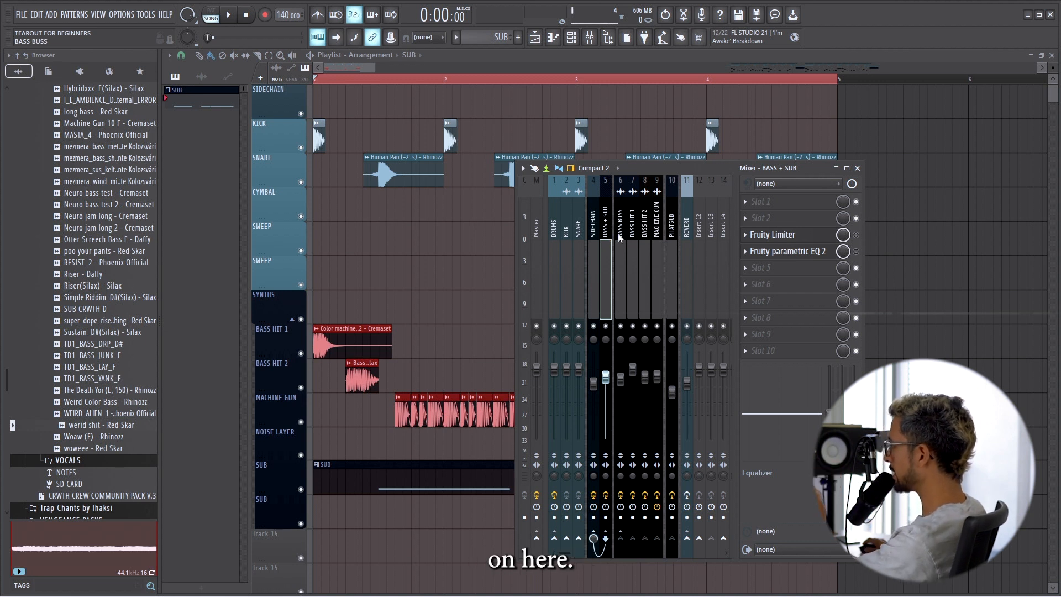
Examine the Fruity Limiter and Fruity Parametric EQ 2 settings on the BASS + SUB mixer track.
click(785, 235)
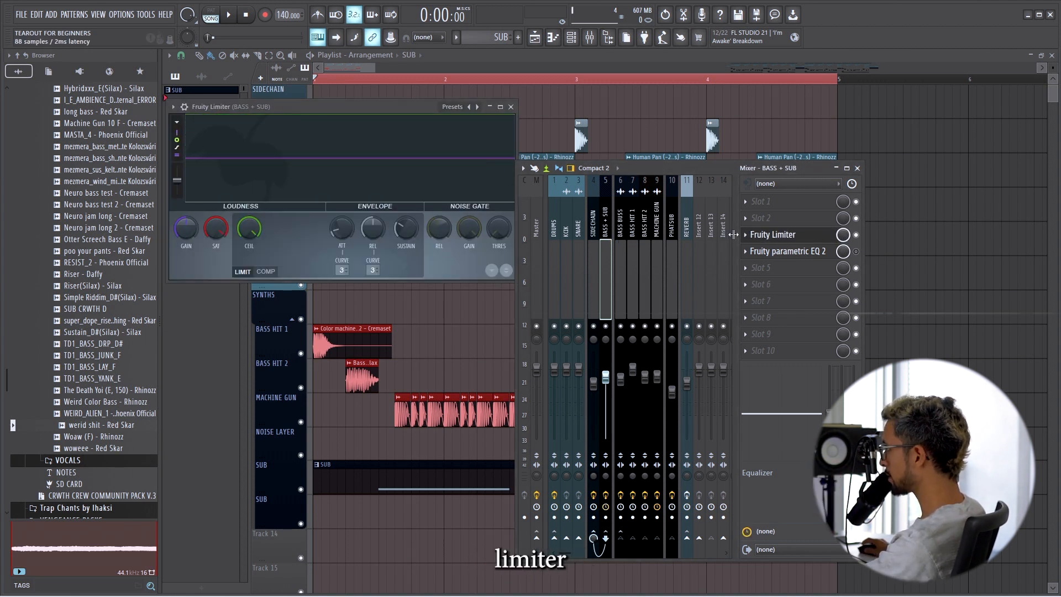
drag(216, 228, 216, 235)
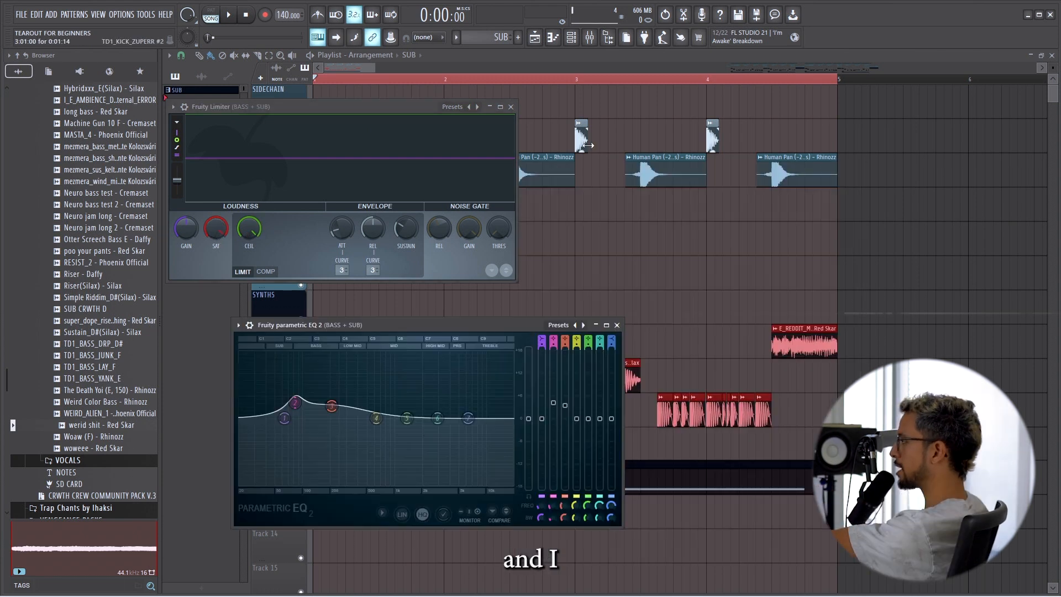
drag(349, 327, 523, 246)
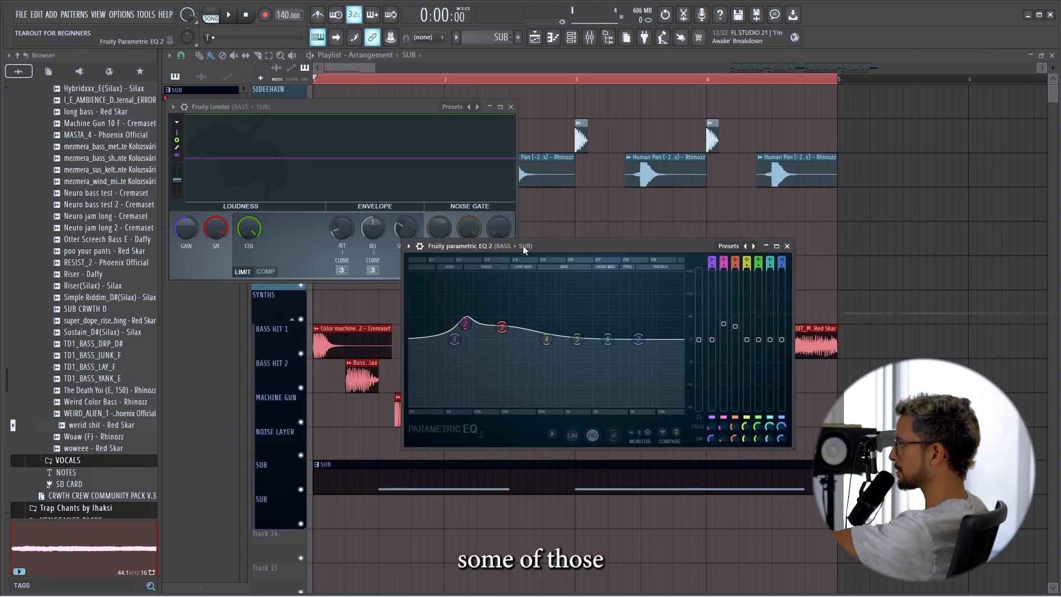
key(space)
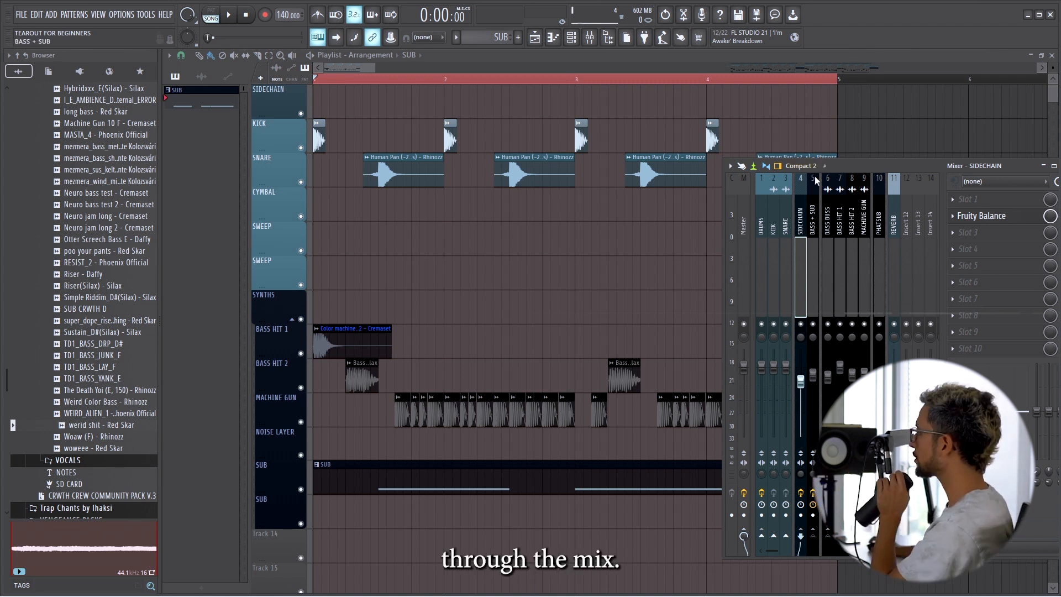
Create an automation clip for the Volume of Fruity Balance on the SIDECHAIN mixer track.
click(817, 196)
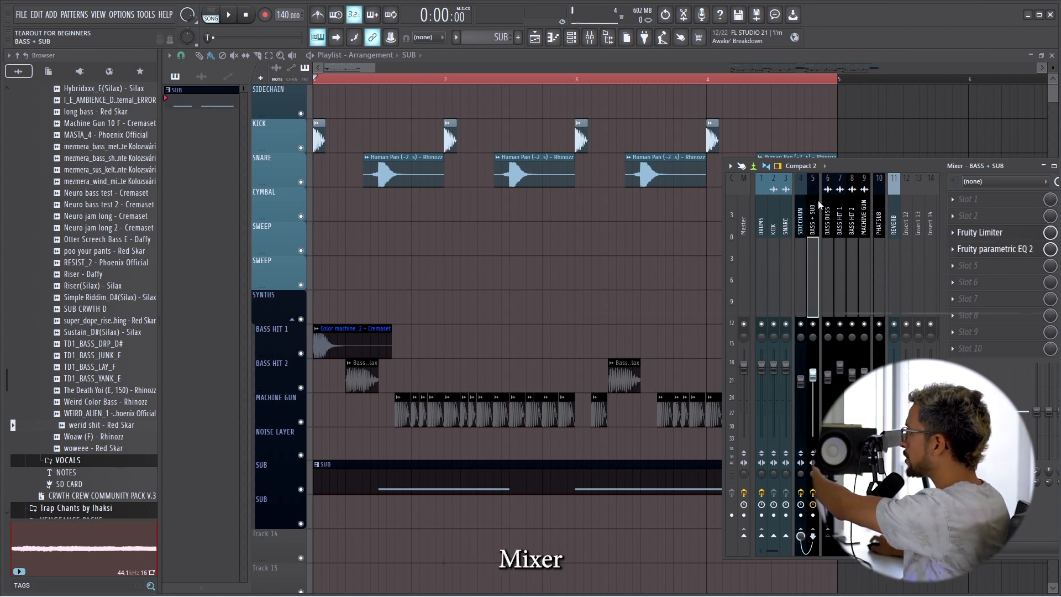
drag(870, 163, 787, 151)
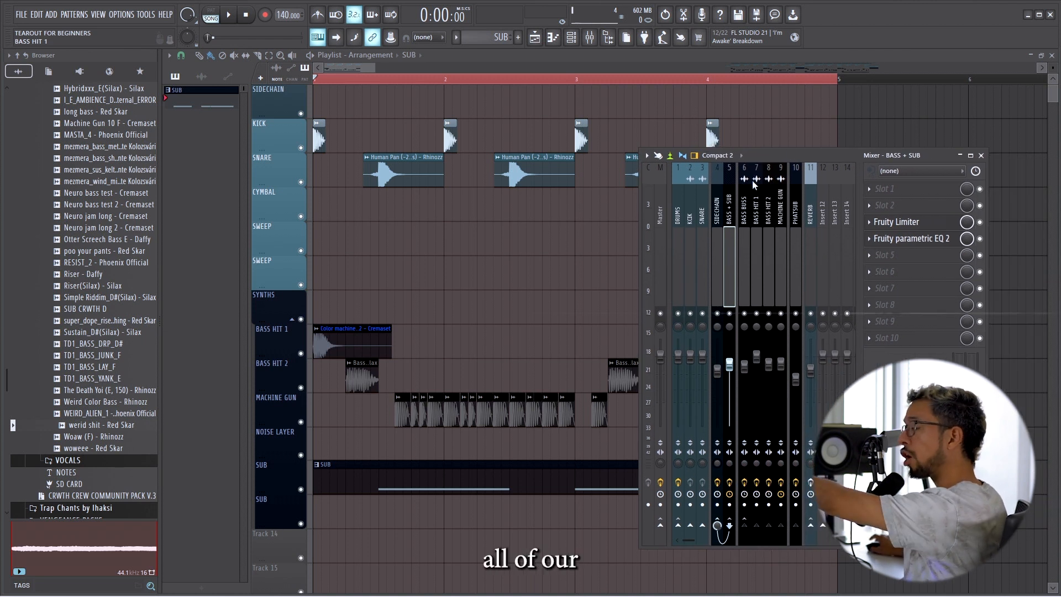
click(717, 215)
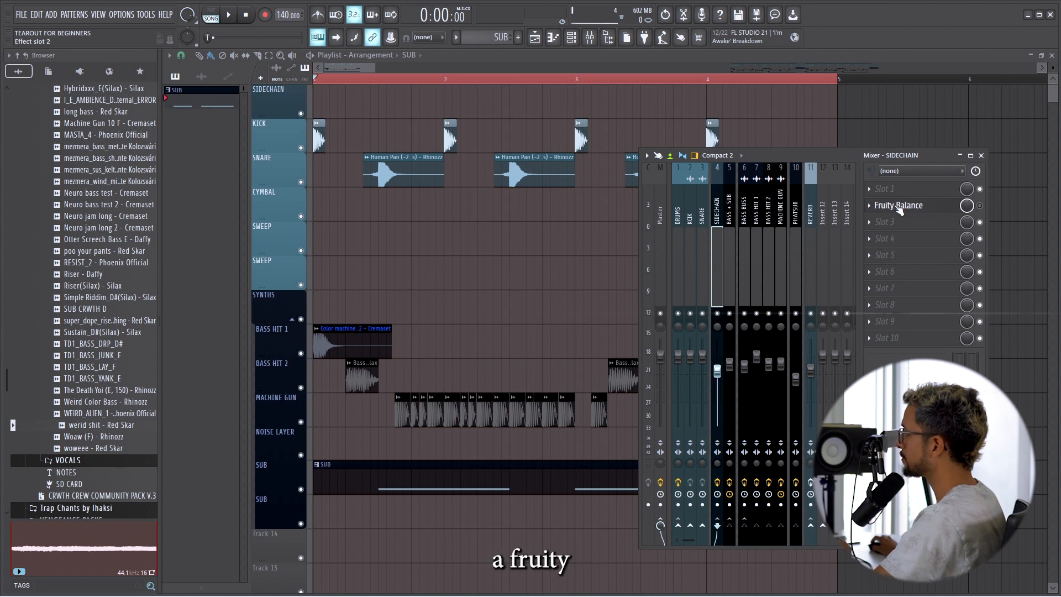
click(900, 206)
right_click(432, 204)
click(432, 203)
right_click(432, 203)
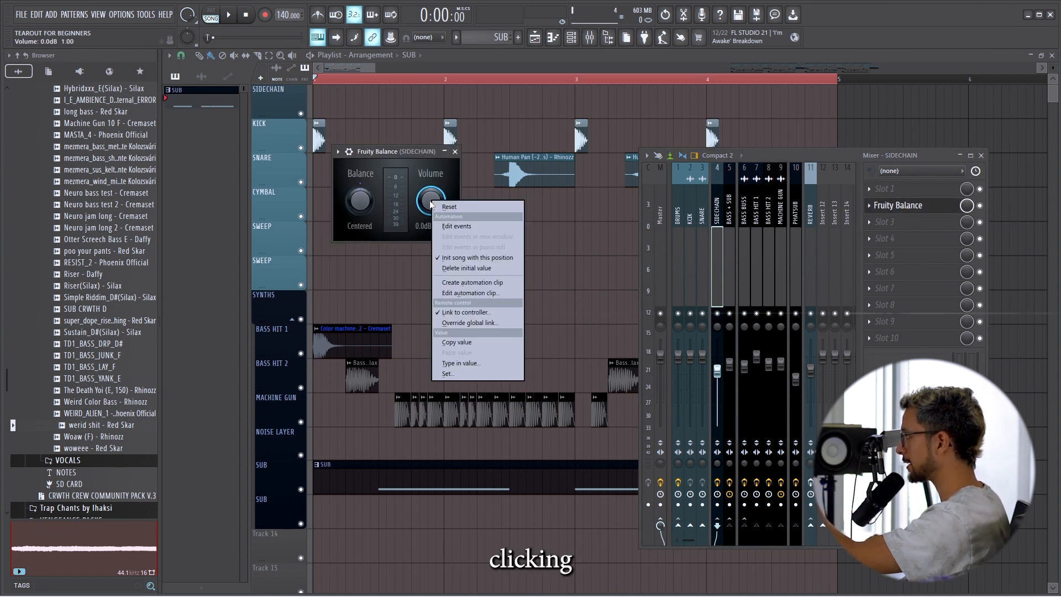
click(497, 286)
Place the Balance - sidechain - Volume automation clip at the start of the SIDECHAIN playlist track.
click(212, 94)
drag(339, 104, 313, 108)
scroll(305, 117, up, 4)
scroll(305, 117, up, 4)
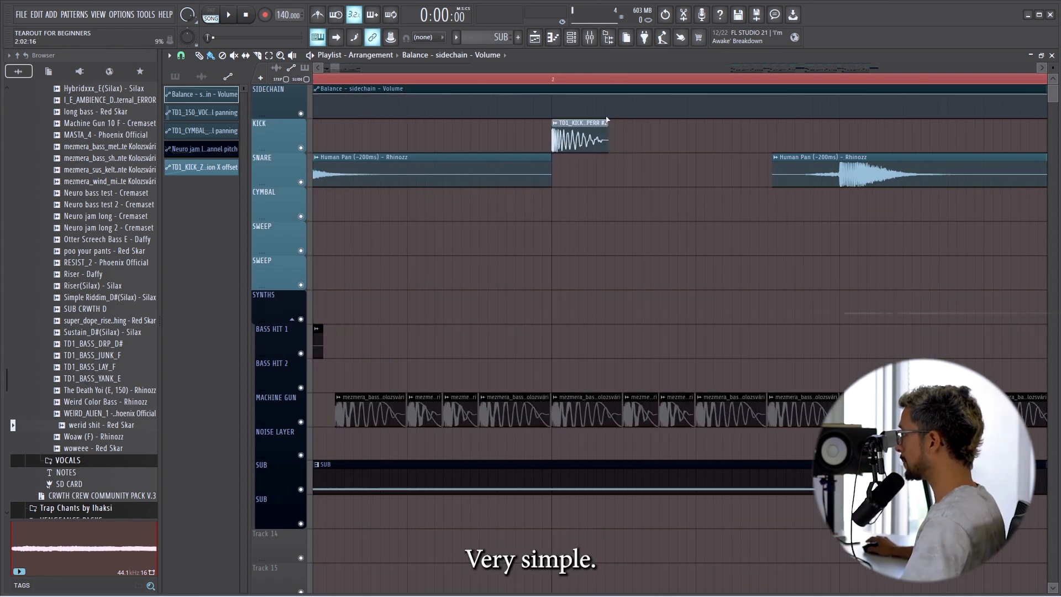
Add automation points that draw a curved volume dip over the bar 2 kick in the sidechain clip.
scroll(606, 120, up, 2)
drag(521, 96, 522, 93)
right_click(597, 113)
drag(593, 114, 514, 119)
right_click(635, 113)
drag(635, 113, 618, 86)
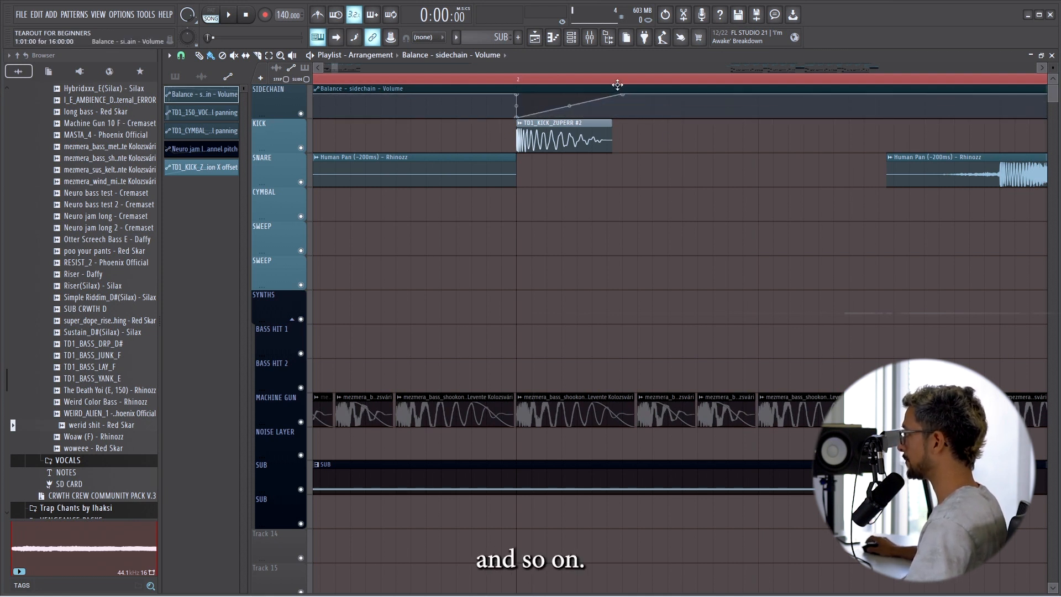
drag(627, 95, 610, 95)
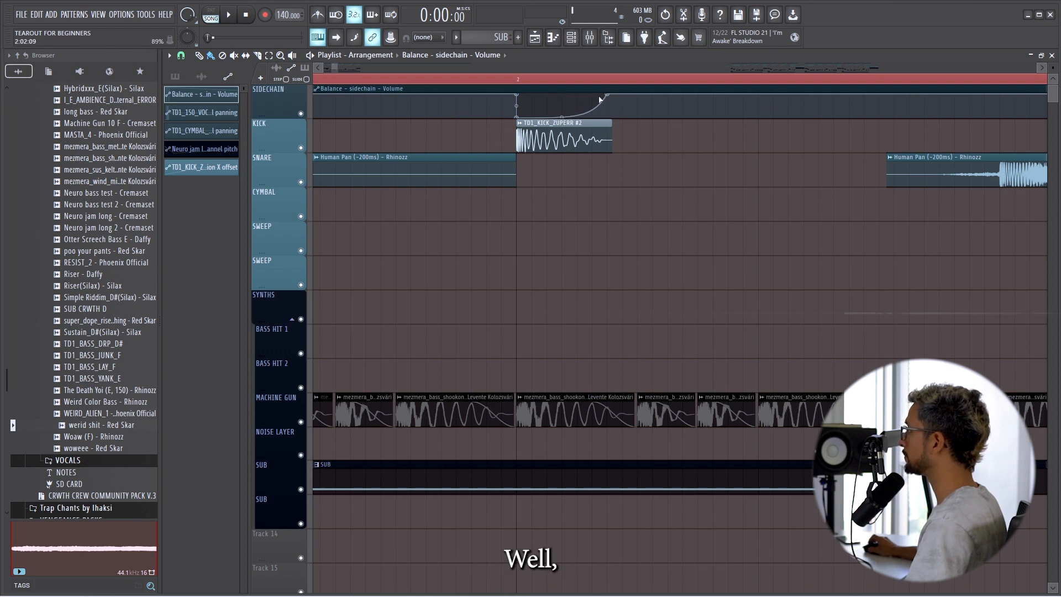
Add further automation points to draw another volume dip at the following snare hit.
scroll(607, 97, down, 4)
scroll(763, 126, up, 4)
right_click(747, 96)
right_click(763, 108)
right_click(789, 108)
drag(762, 109, 788, 93)
Trim the sidechain automation clip to one bar and paint copies of it through bar 4.
scroll(770, 114, down, 5)
drag(389, 87, 333, 86)
scroll(491, 90, up, 5)
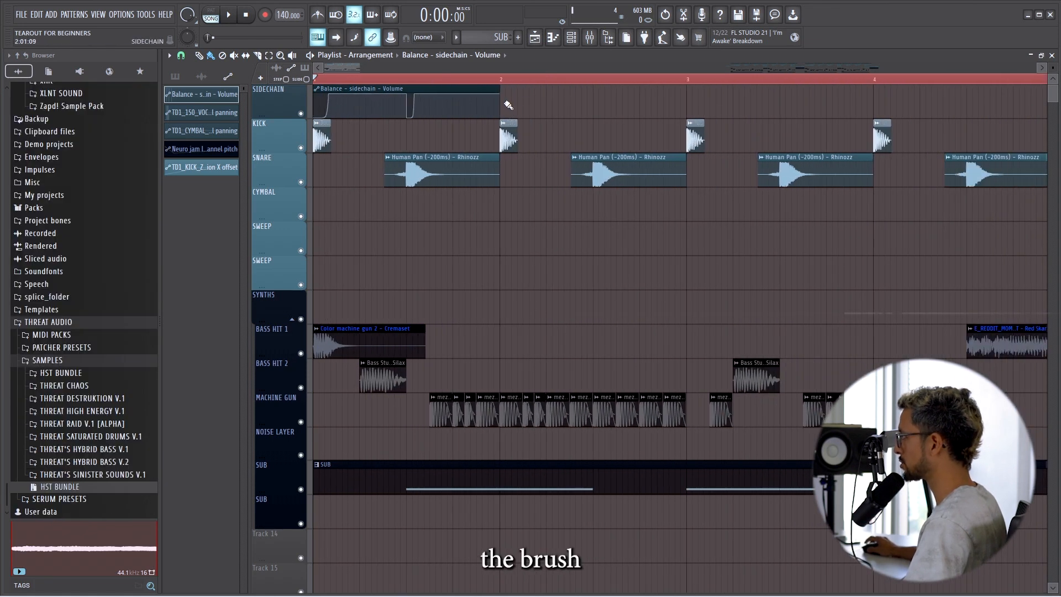
scroll(505, 103, down, 4)
click(435, 108)
drag(435, 109, 727, 110)
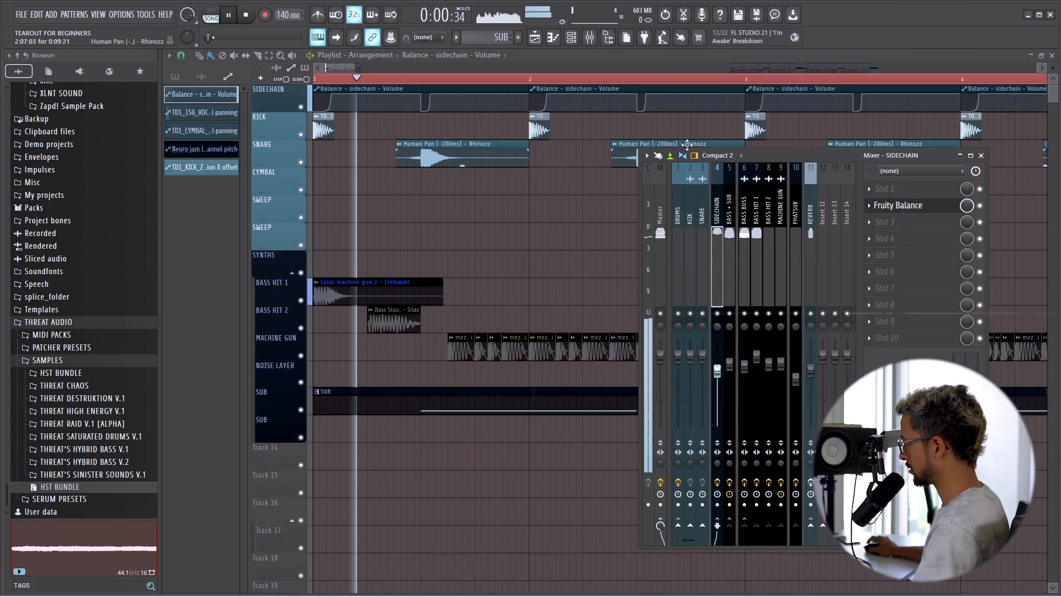
Play back the four-bar drop with the mixer open to check the sidechain ducking on the basses.
key(space)
key(space)
key(space)
key(space)
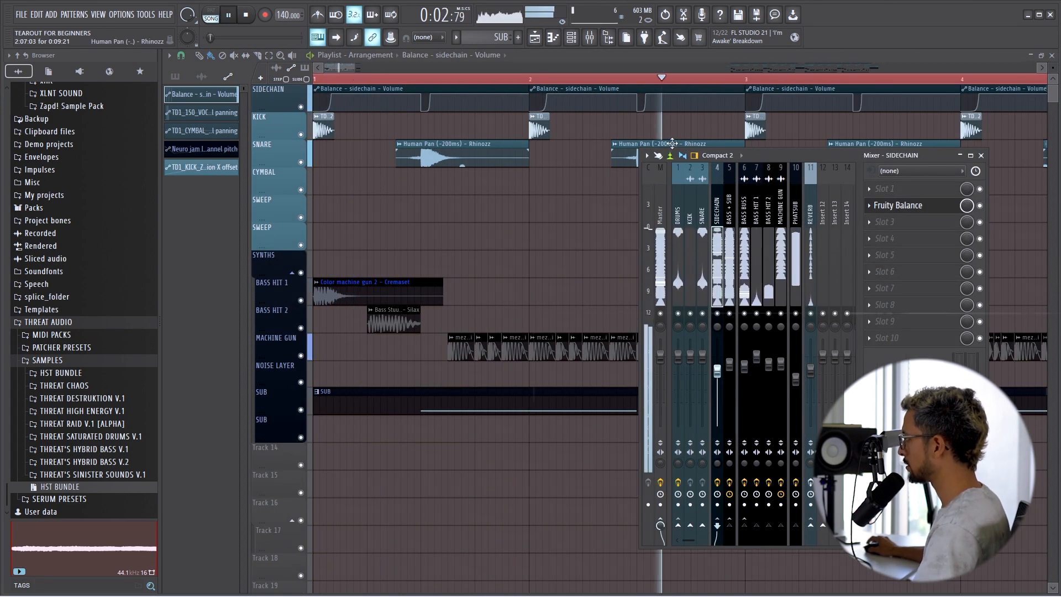
scroll(552, 174, down, 2)
scroll(552, 174, down, 2)
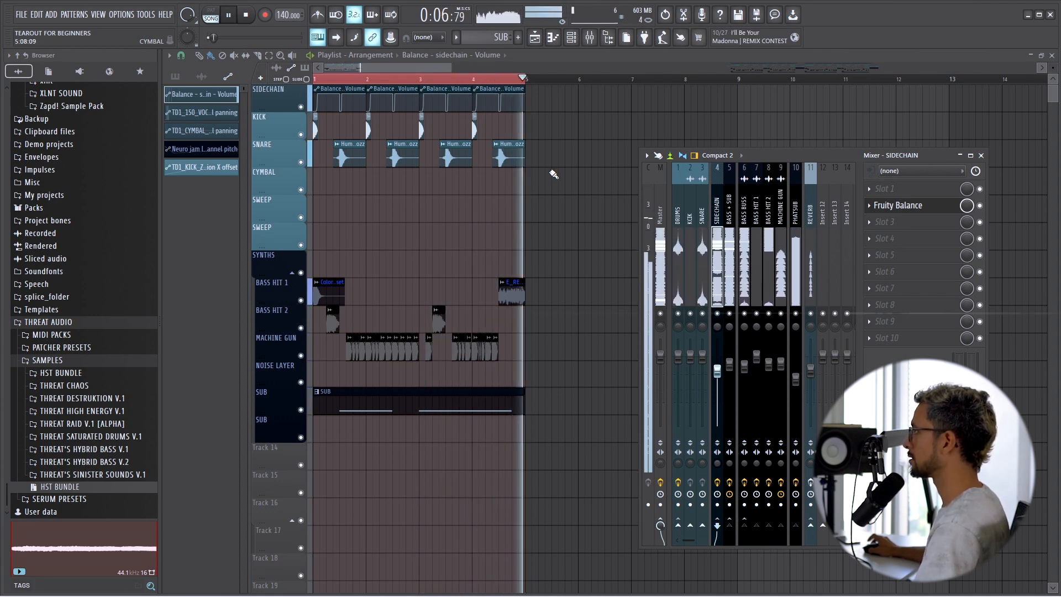
scroll(369, 162, up, 3)
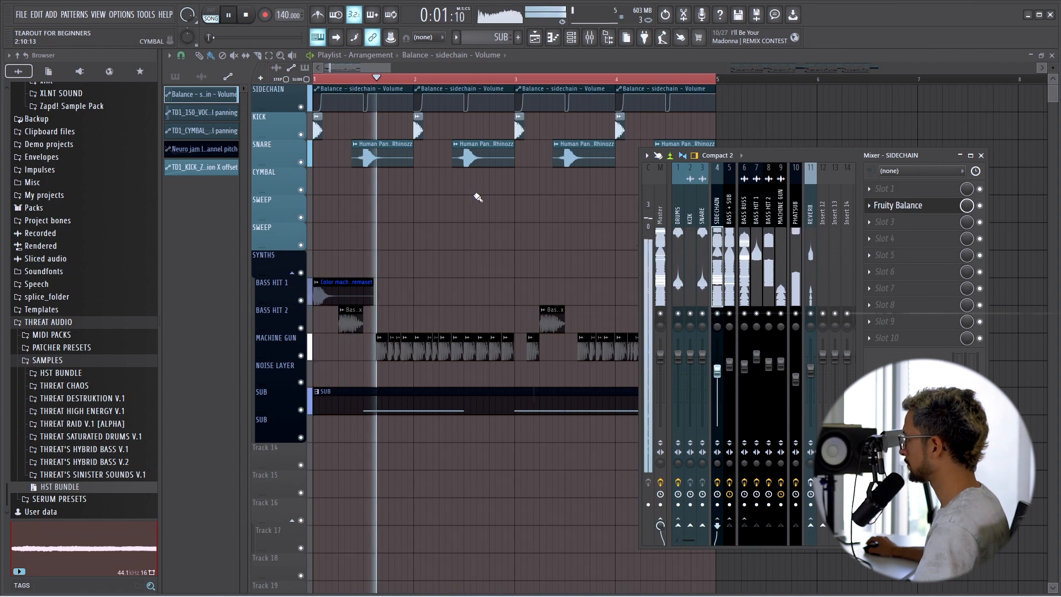
key(space)
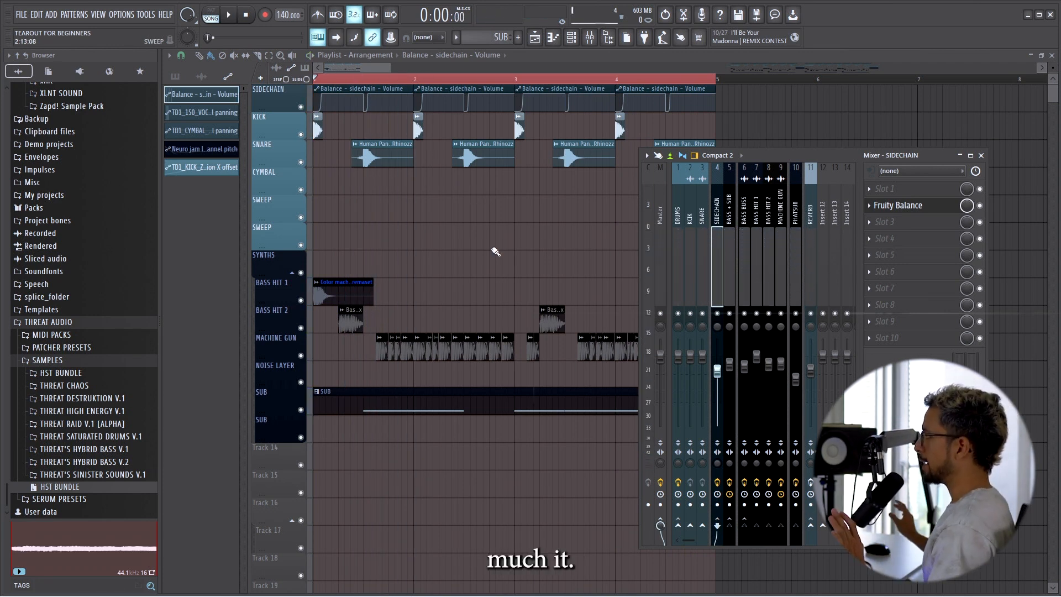
Examine the SNARE mixer track and the Fruity Limiter on the DRUMS track.
click(701, 219)
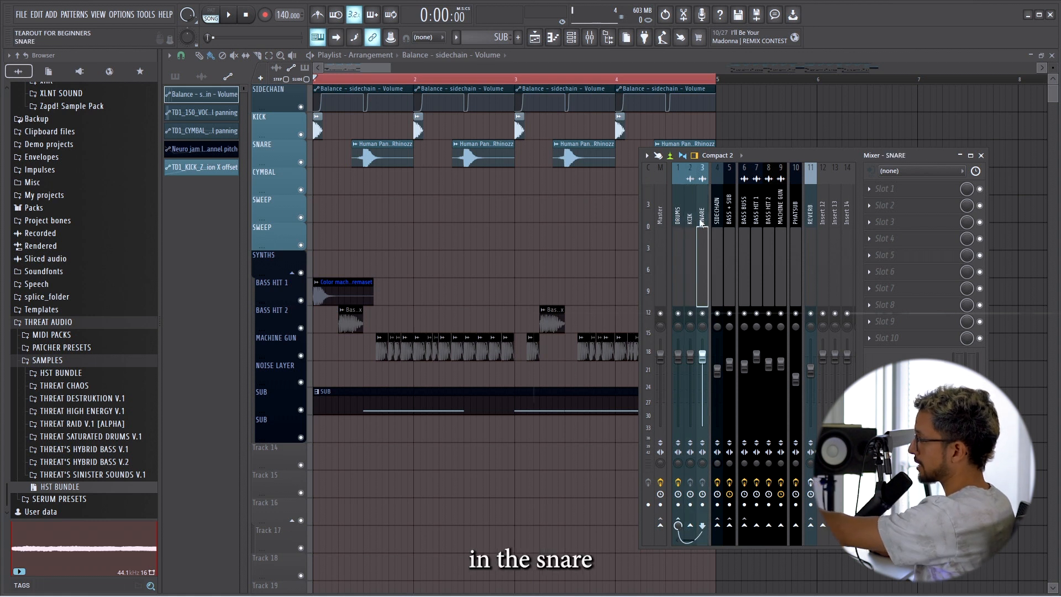
click(677, 232)
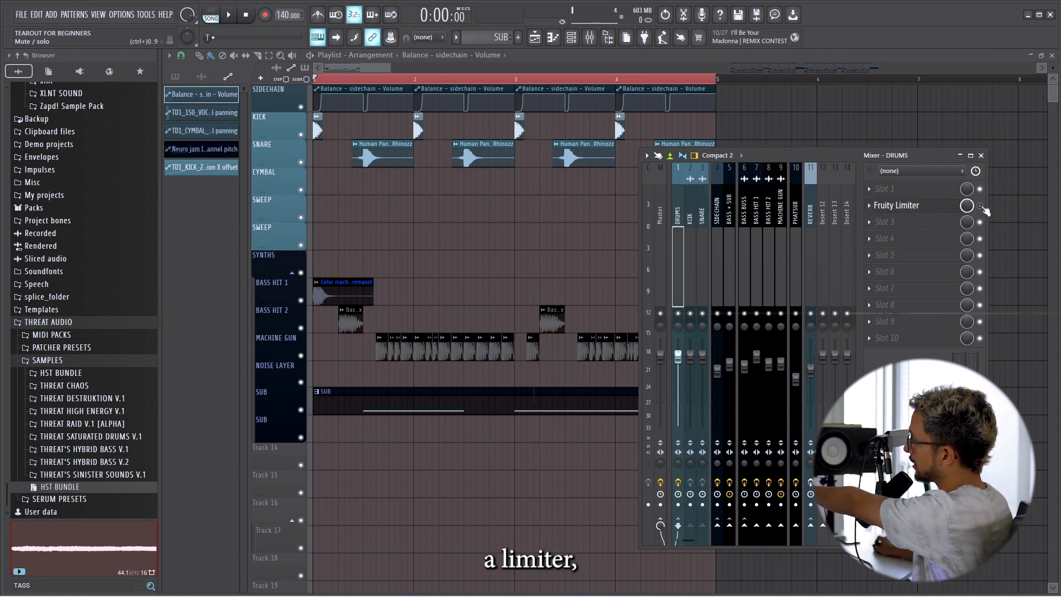
click(939, 206)
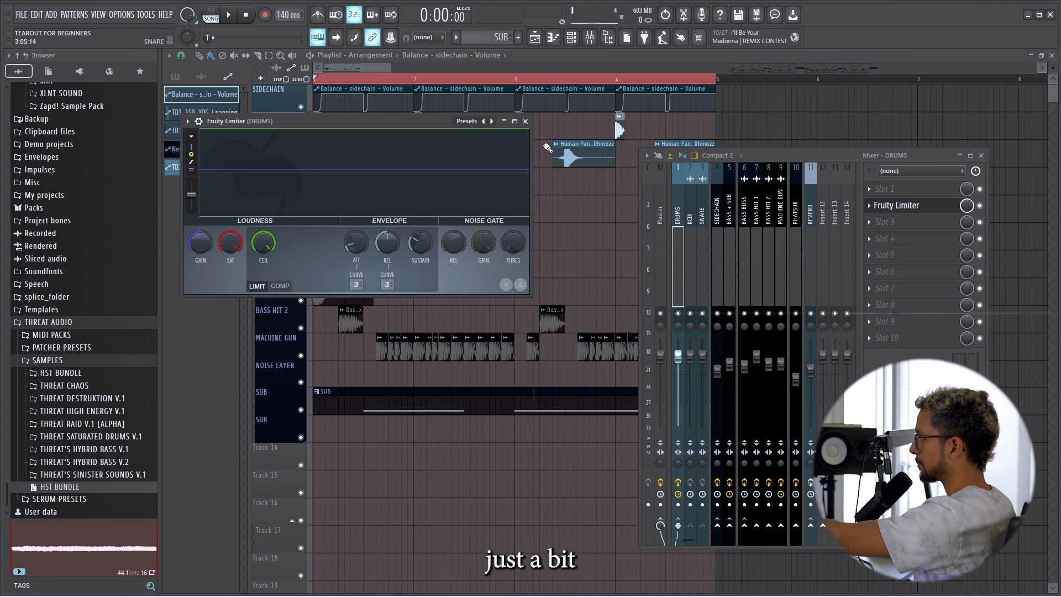
click(526, 121)
Examine the ValhallaRoom settings on the REVERB mixer track.
click(811, 220)
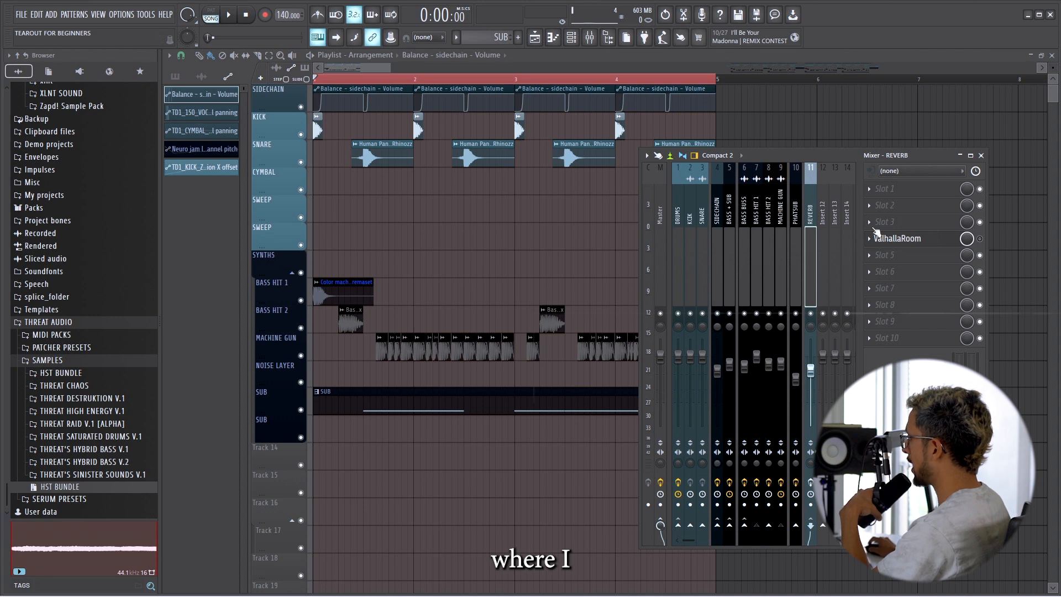
click(898, 238)
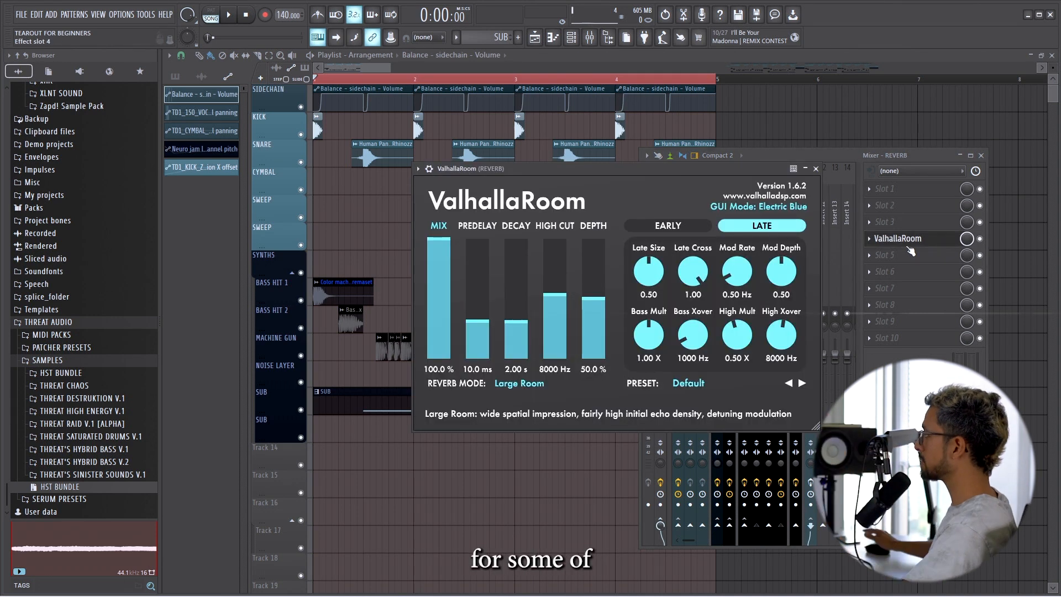
click(816, 169)
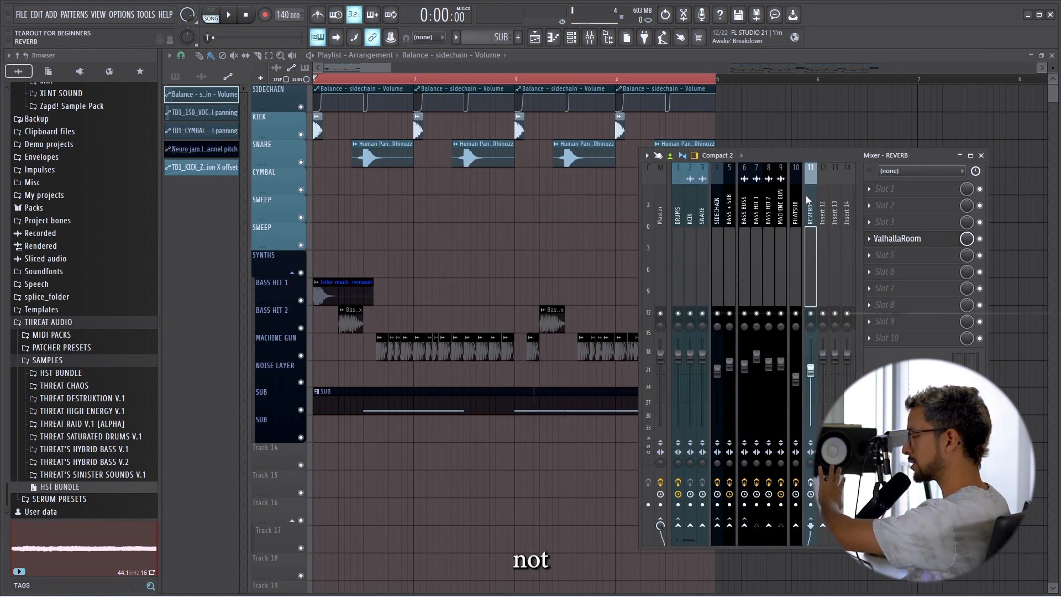
Examine the reverb routing of the BASS HIT 1, BASS HIT 2 and MACHINE GUN mixer tracks and the ValhallaRoom settings.
click(758, 207)
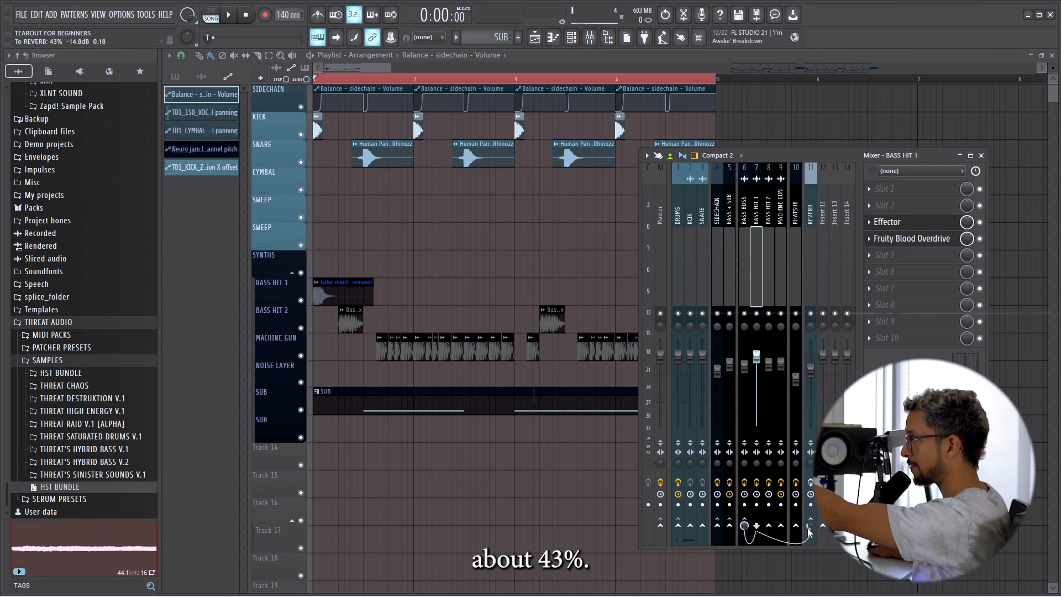
click(772, 220)
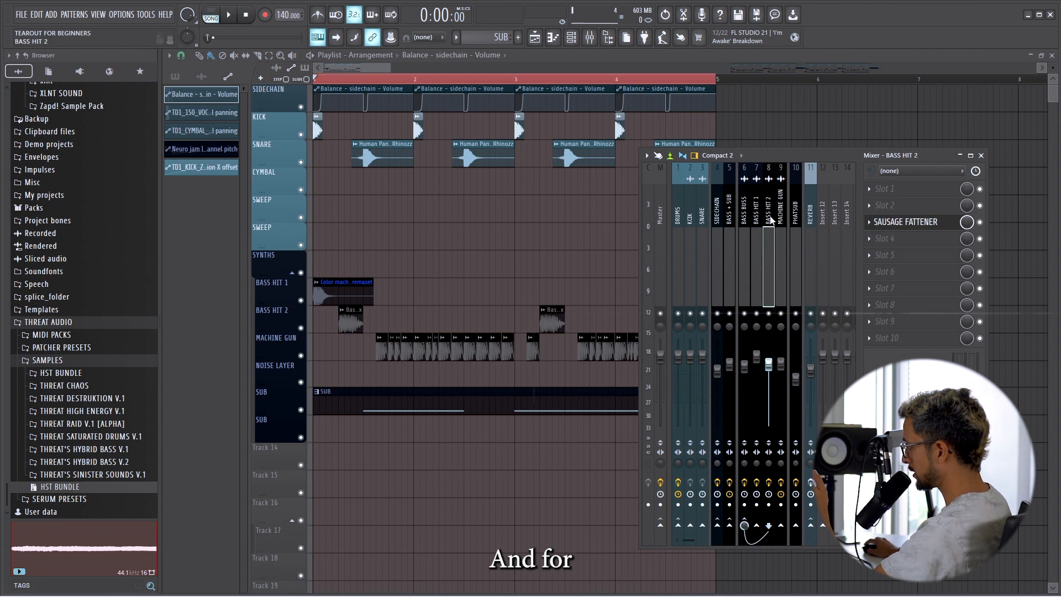
click(781, 220)
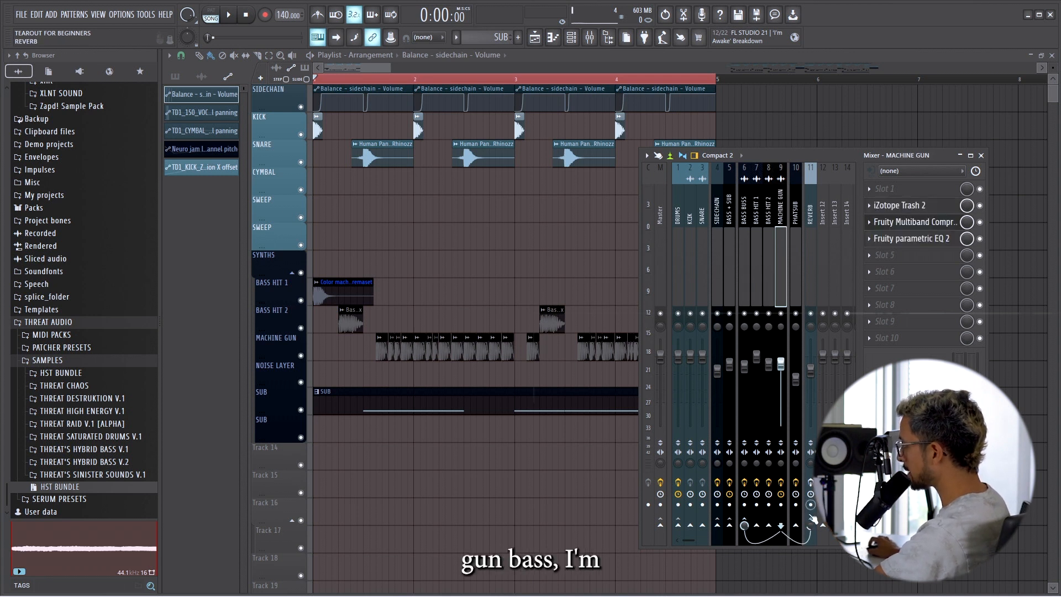
mouse_move(814, 530)
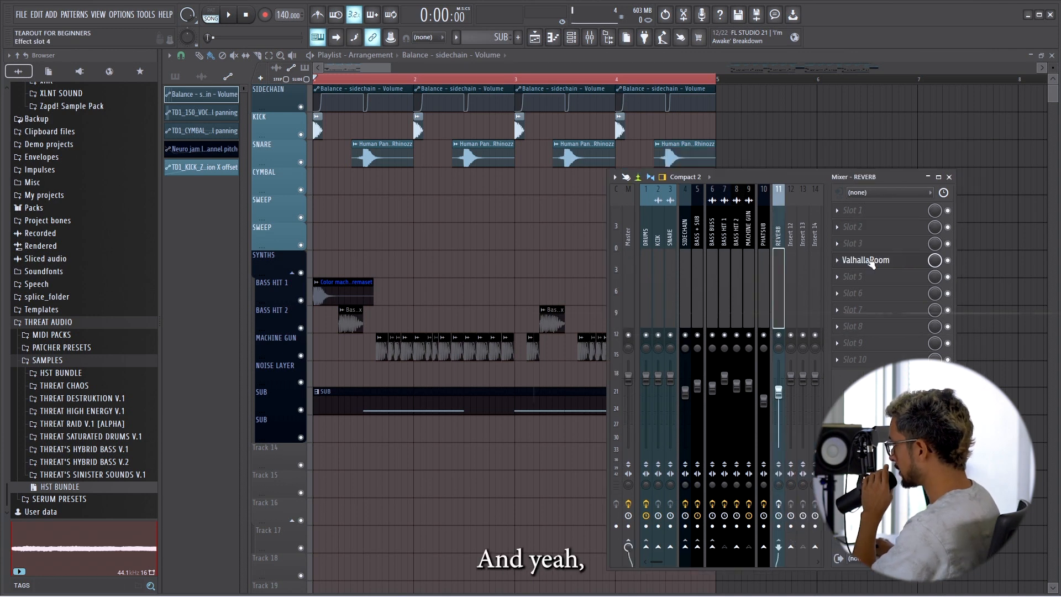
click(867, 261)
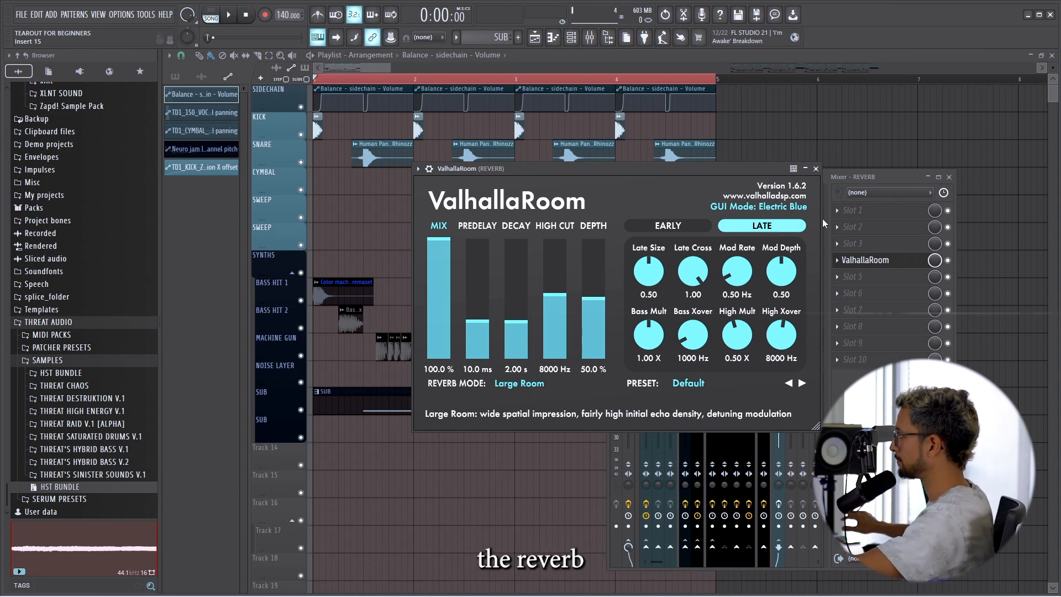
click(815, 169)
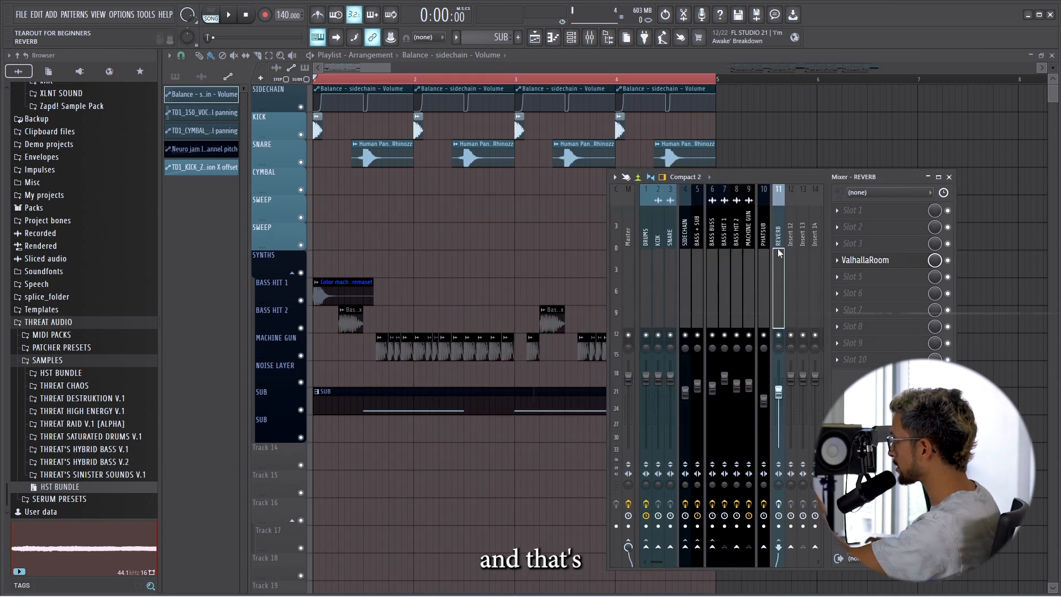
key(F9)
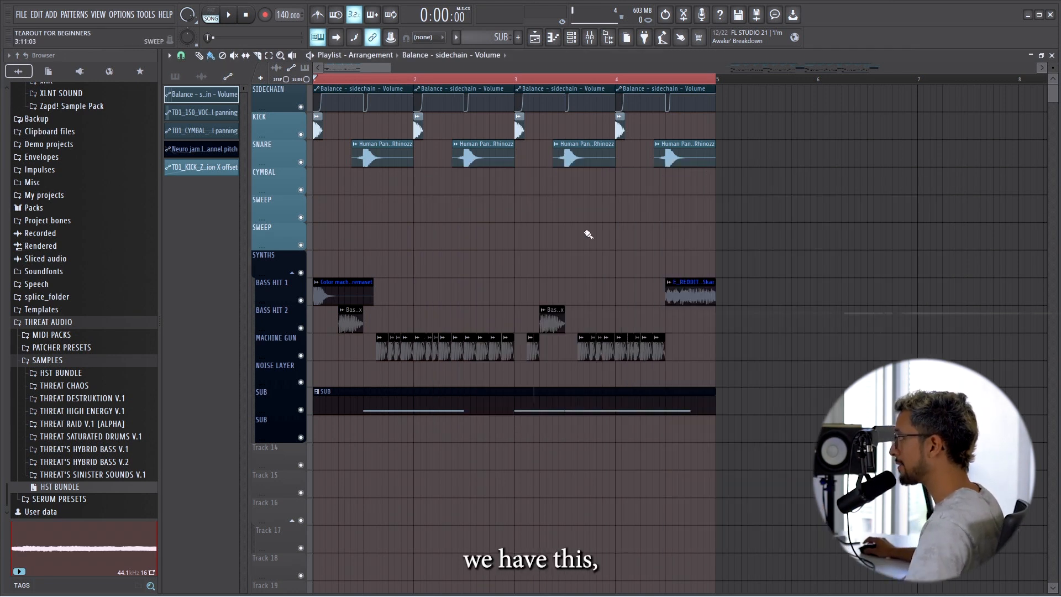
Play back the four-bar drop with the mixer open to hear the reverb on the basses.
key(space)
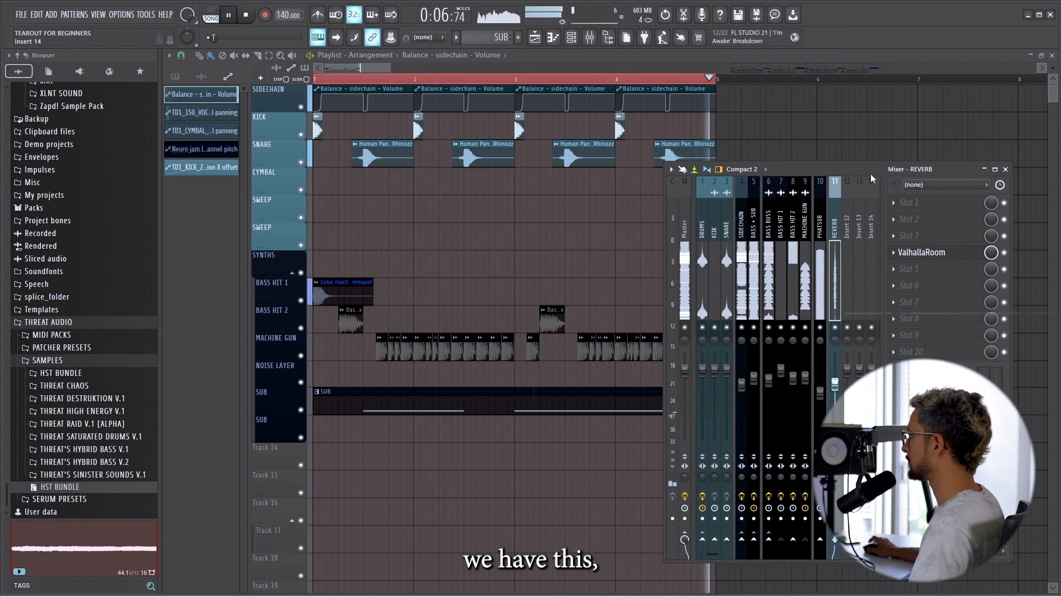
key(space)
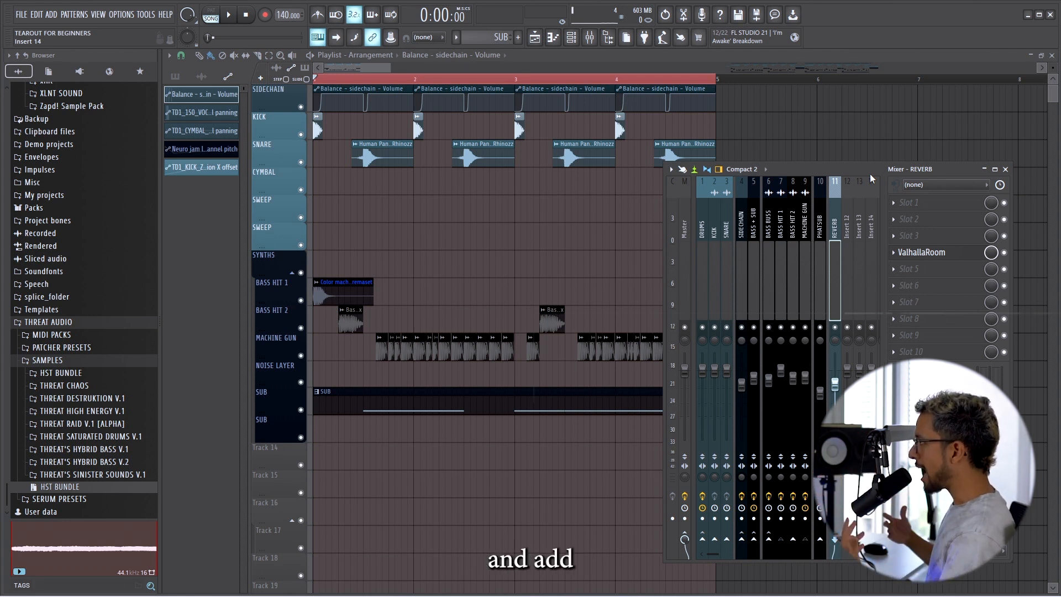
click(984, 169)
Copy the TD1_CYMBAL_RIGHT clips from the finished arrangement at bar 45 onto the CYMBAL track, starting at bar 1.
scroll(824, 220, down, 3)
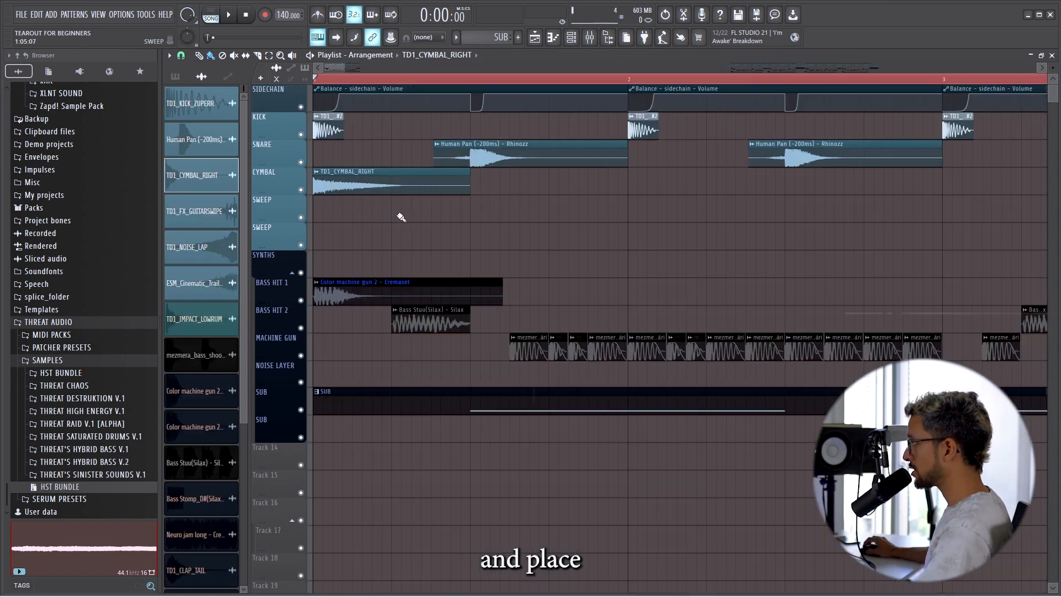
drag(402, 217, 486, 198)
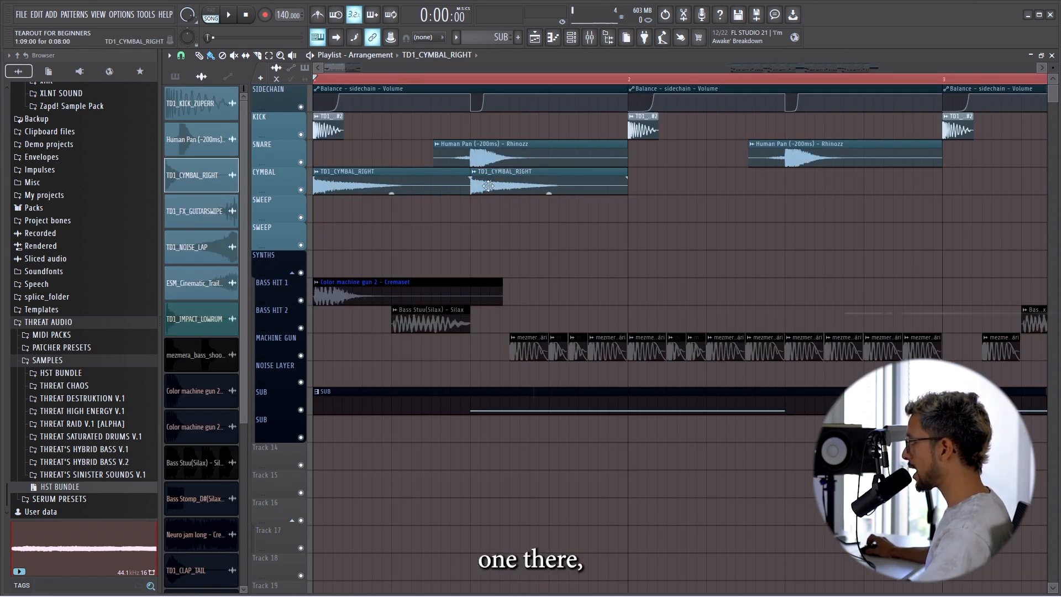
scroll(545, 202, down, 8)
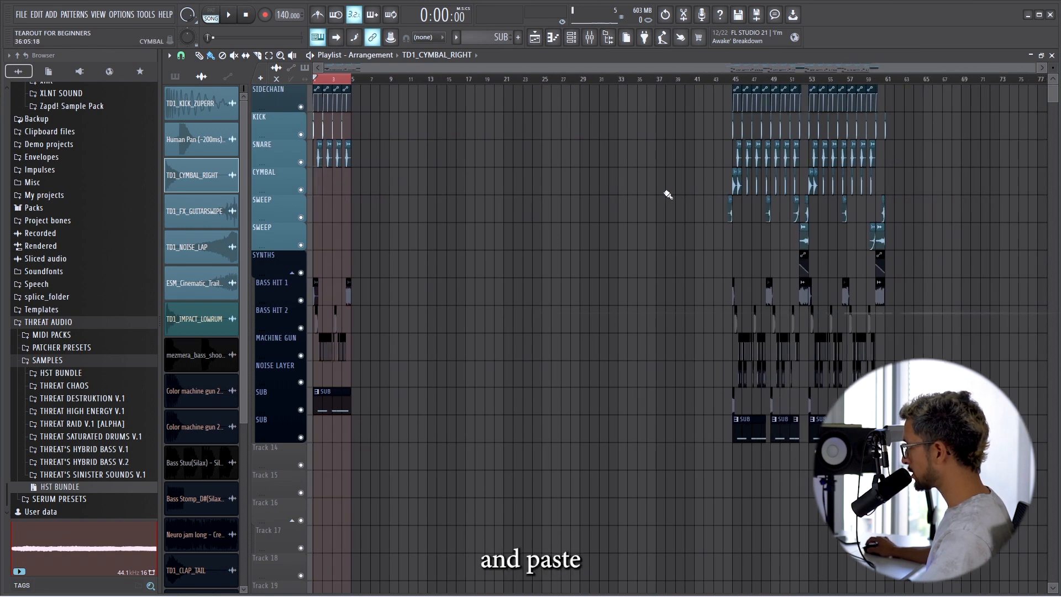
scroll(424, 186, up, 8)
Play back the four-bar drop to check the cymbals together with the drums and basses.
key(space)
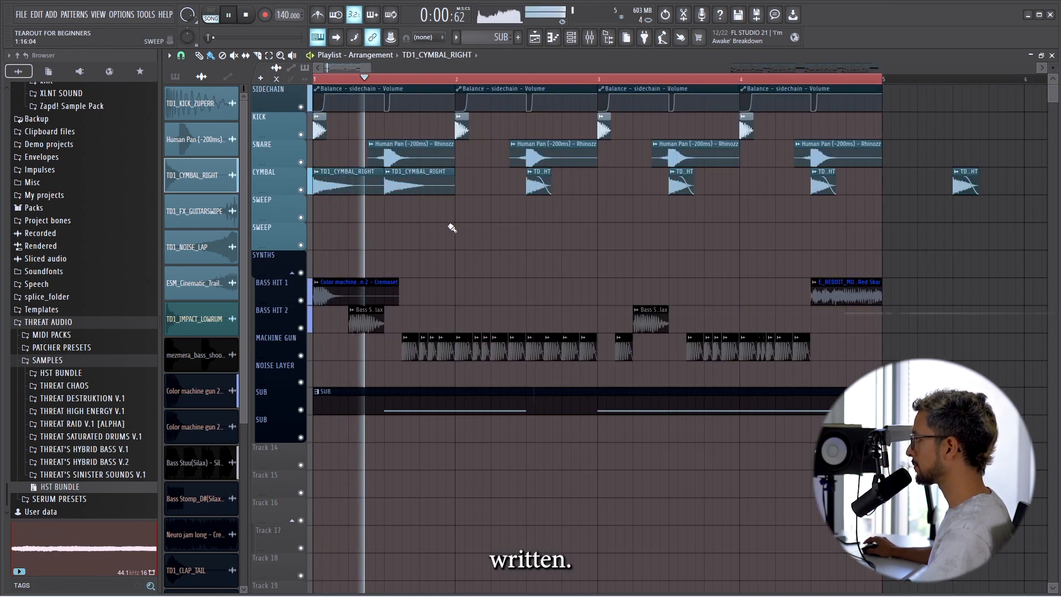
scroll(581, 232, down, 3)
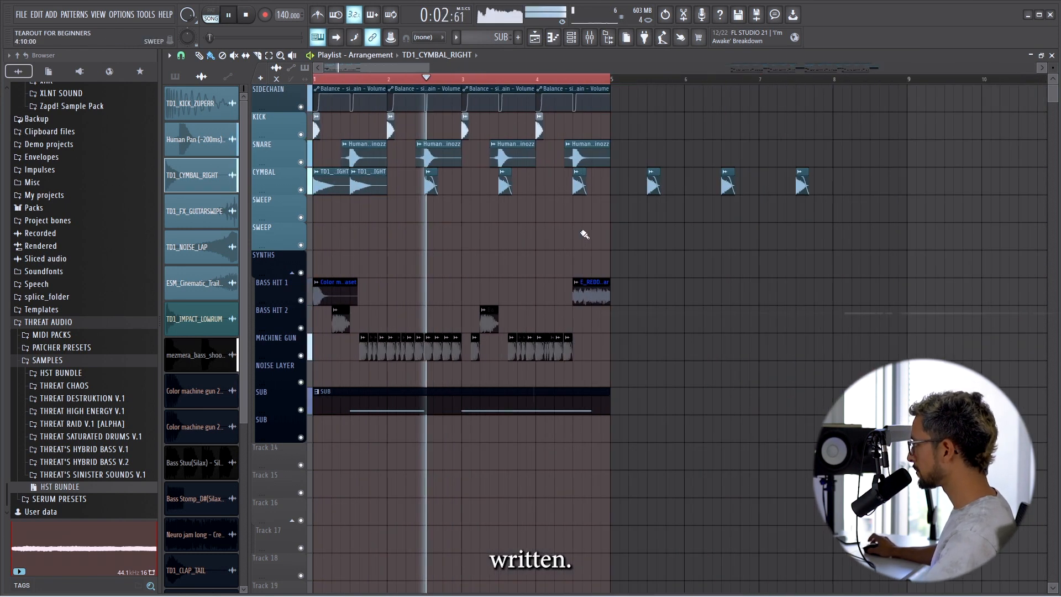
scroll(360, 227, up, 4)
scroll(442, 225, down, 4)
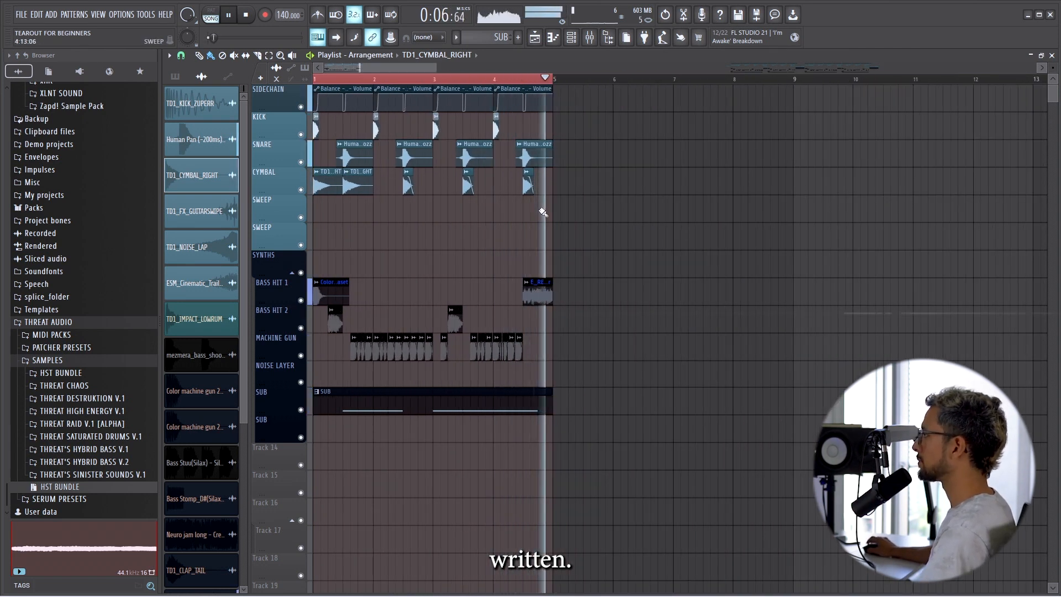
Move the drop to start at bar 5, copy the finished arrangement's riser sweeps to lead into it and close bar 8, and play it.
scroll(544, 208, down, 1)
scroll(745, 396, up, 3)
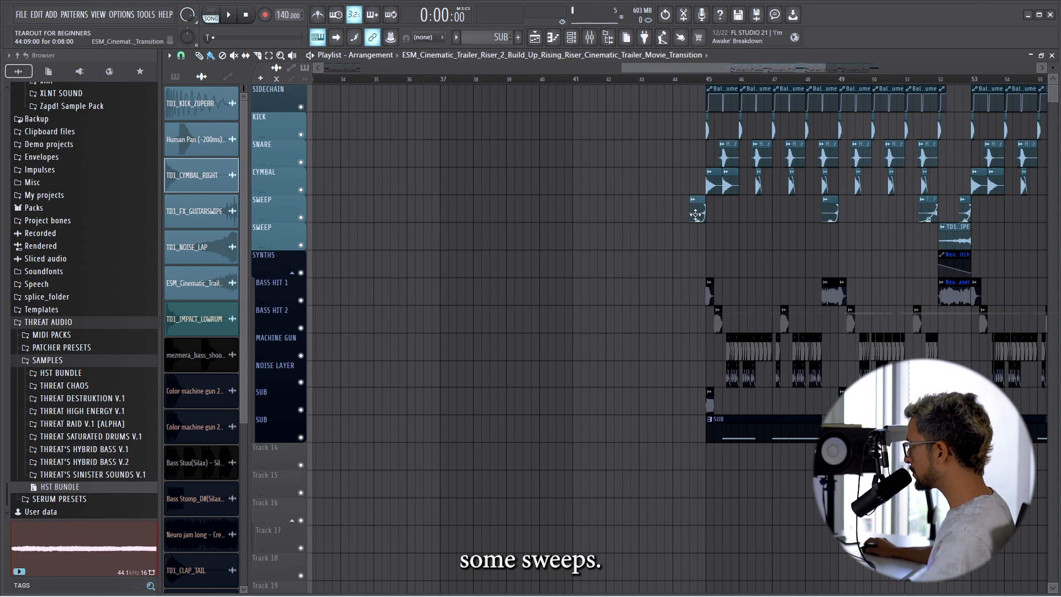
scroll(644, 218, down, 3)
key(space)
key(space)
key(space)
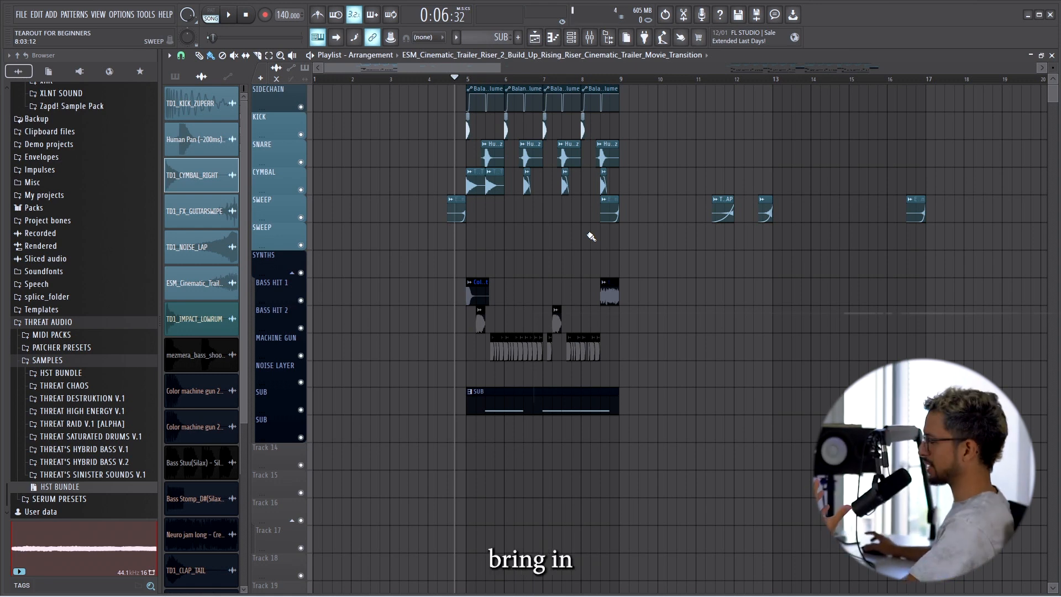
Copy the Bass Stomp_D#(Silax) clip from the finished arrangement onto the second SUB track at bar 5.
scroll(632, 270, down, 5)
scroll(772, 367, up, 7)
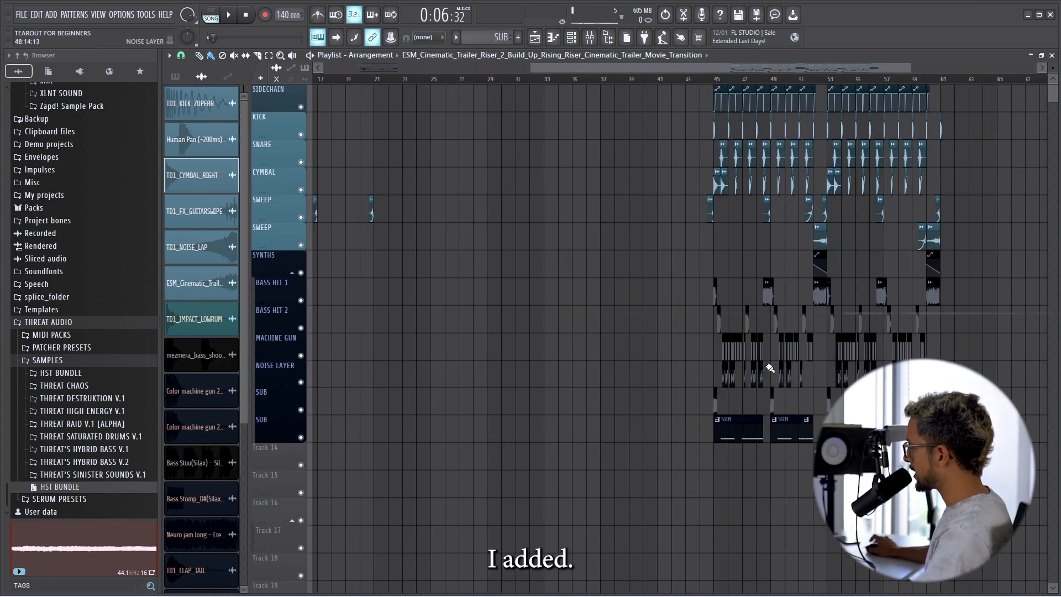
double_click(643, 402)
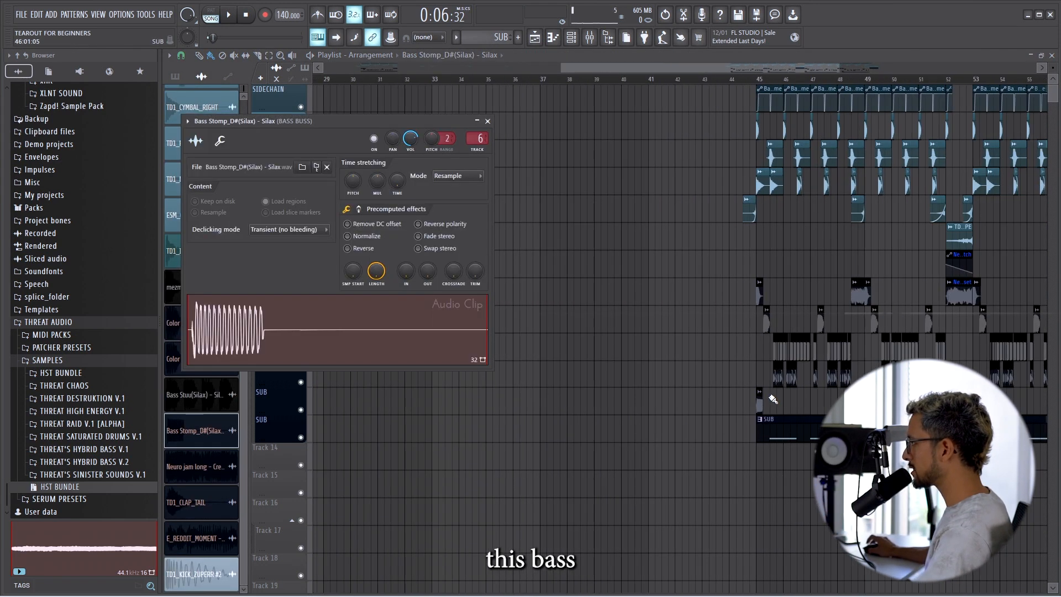
key(Escape)
scroll(347, 346, down, 4)
scroll(340, 351, up, 10)
click(571, 435)
drag(571, 436, 596, 434)
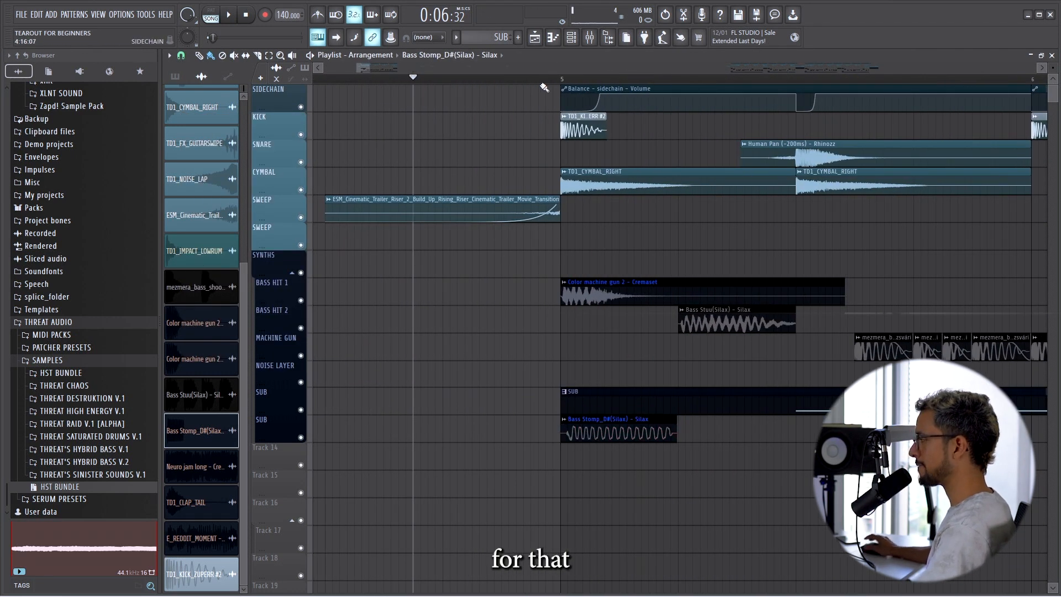
Check the Bass Stomp clip's mixer routing to track 6, BASS BUSS, and play back the drop with the mixer open.
double_click(626, 427)
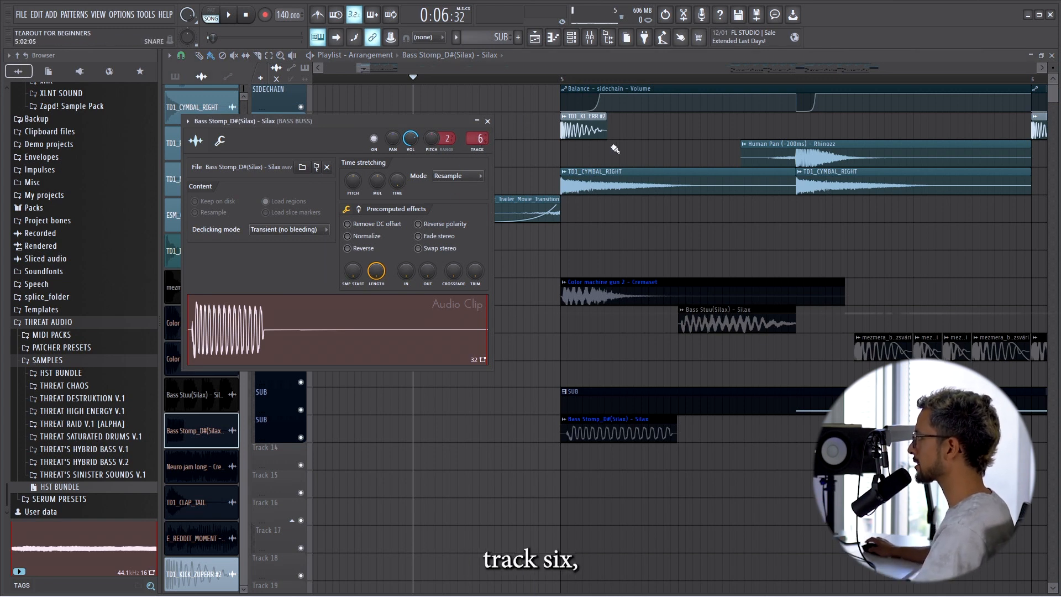
key(Escape)
key(space)
scroll(581, 225, down, 3)
scroll(583, 225, down, 3)
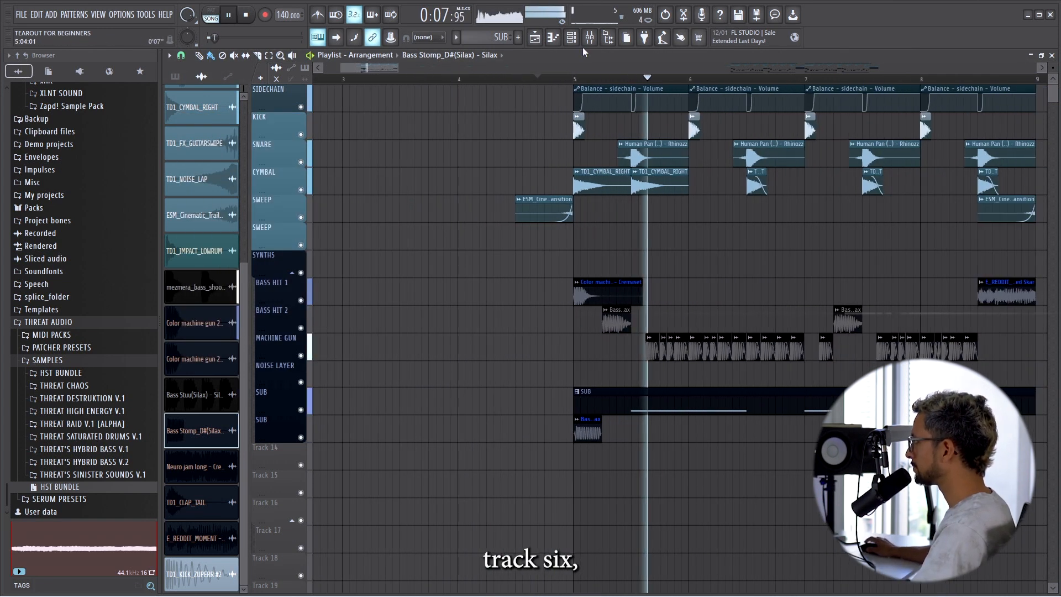
click(589, 37)
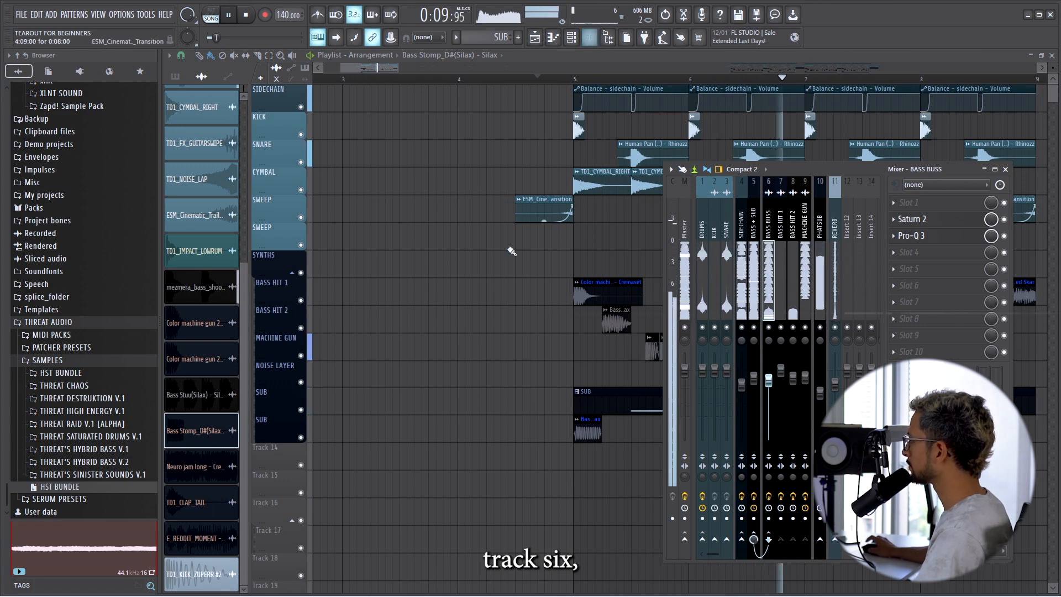
key(F9)
key(space)
Place TD1_CLAP_TAIL on the NOISE LAYER track, trim it to start at its loudest point, and fit it under the first MACHINE GUN hit.
scroll(530, 326, up, 2)
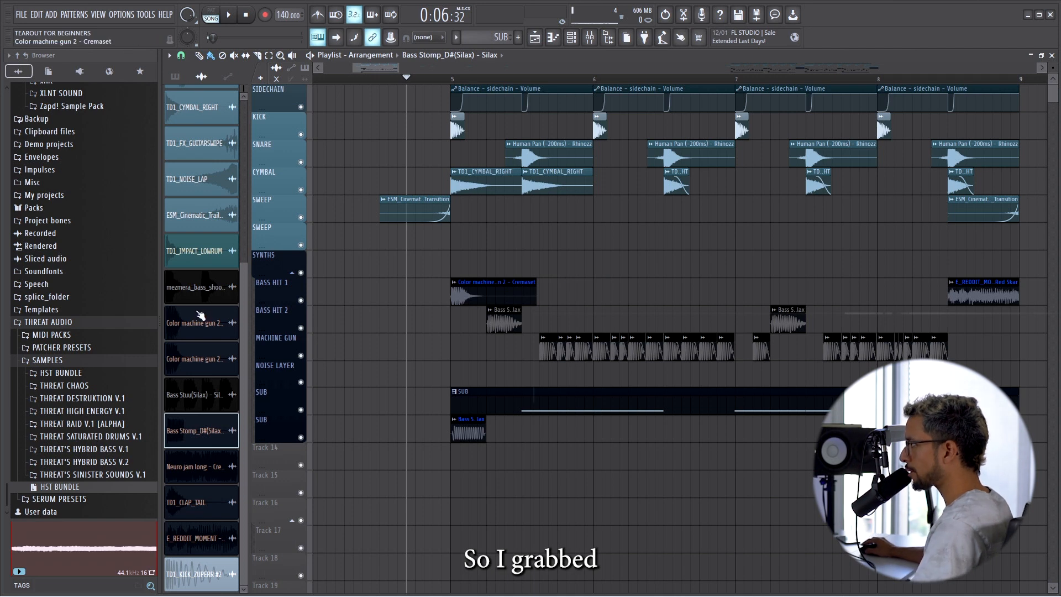
drag(209, 502, 579, 376)
drag(800, 356, 567, 356)
scroll(541, 380, up, 5)
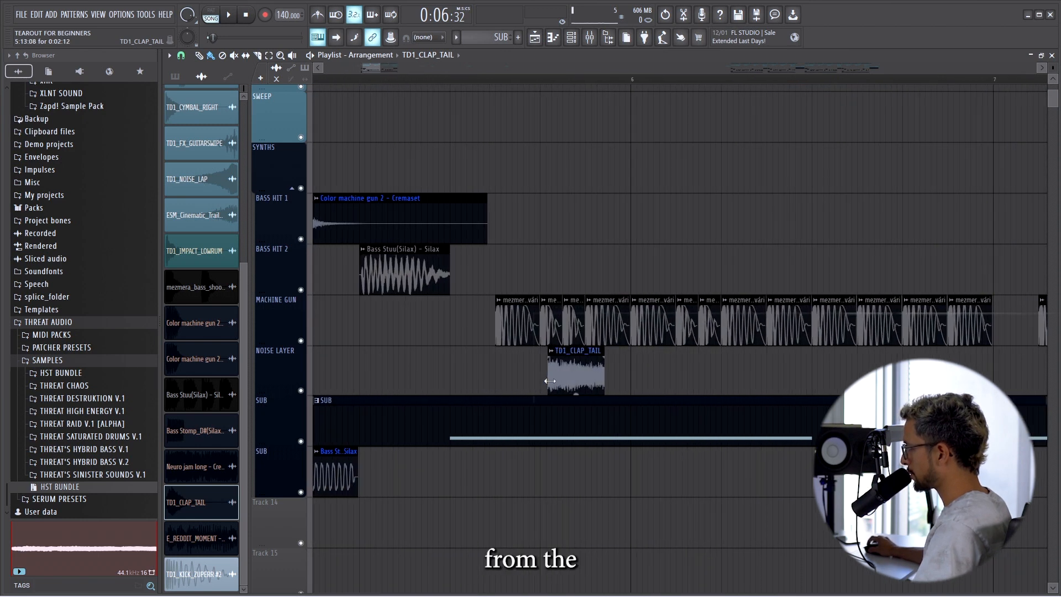
scroll(573, 372, up, 4)
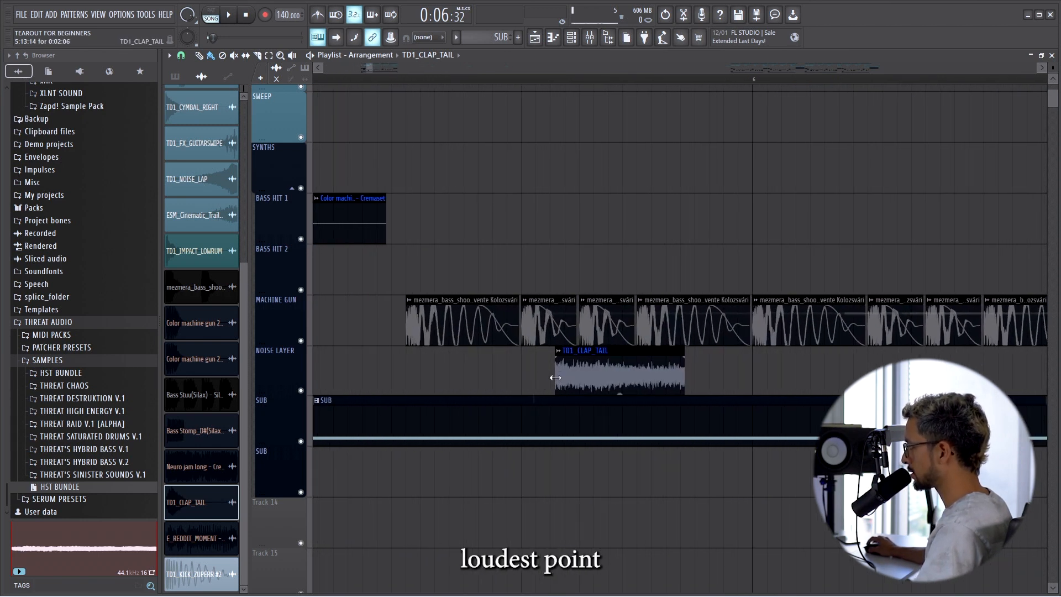
drag(450, 357, 471, 357)
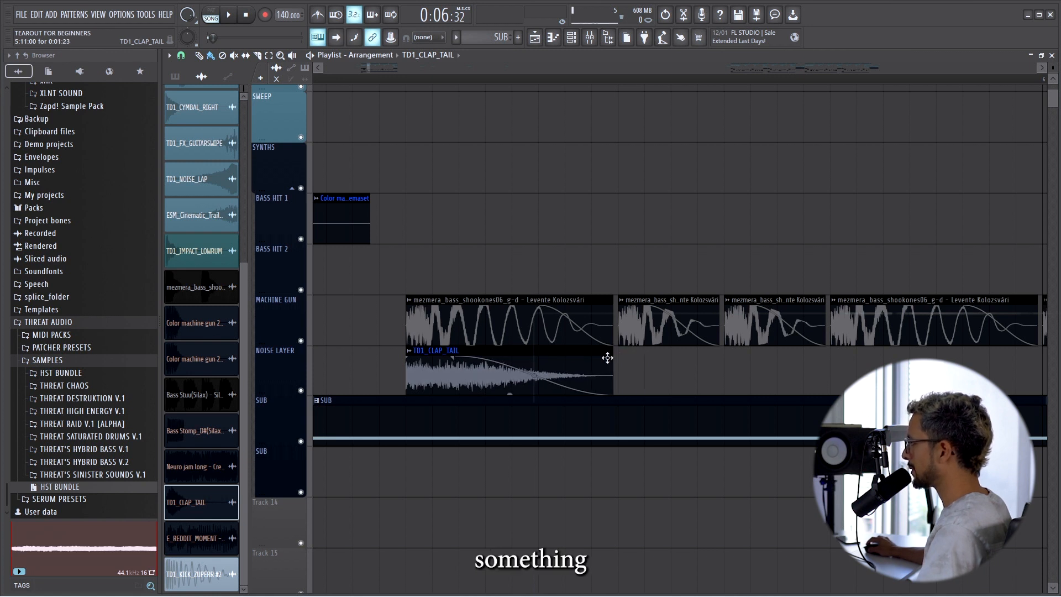
Set the clap tail's fade-out to a single curve and place copies under the following machine-gun hits, trimmed to their lengths.
right_click(535, 377)
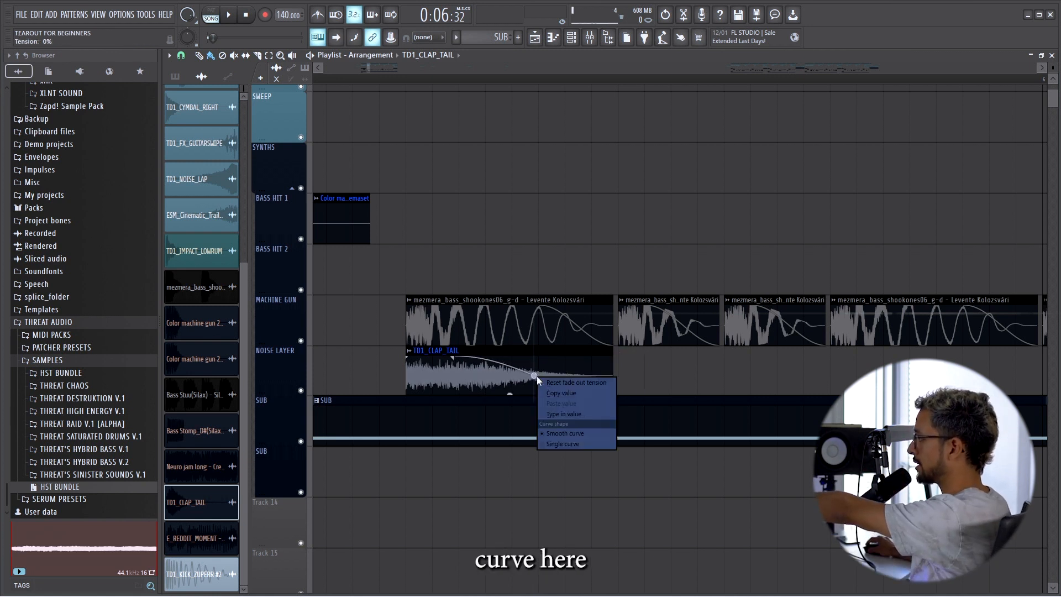
click(564, 445)
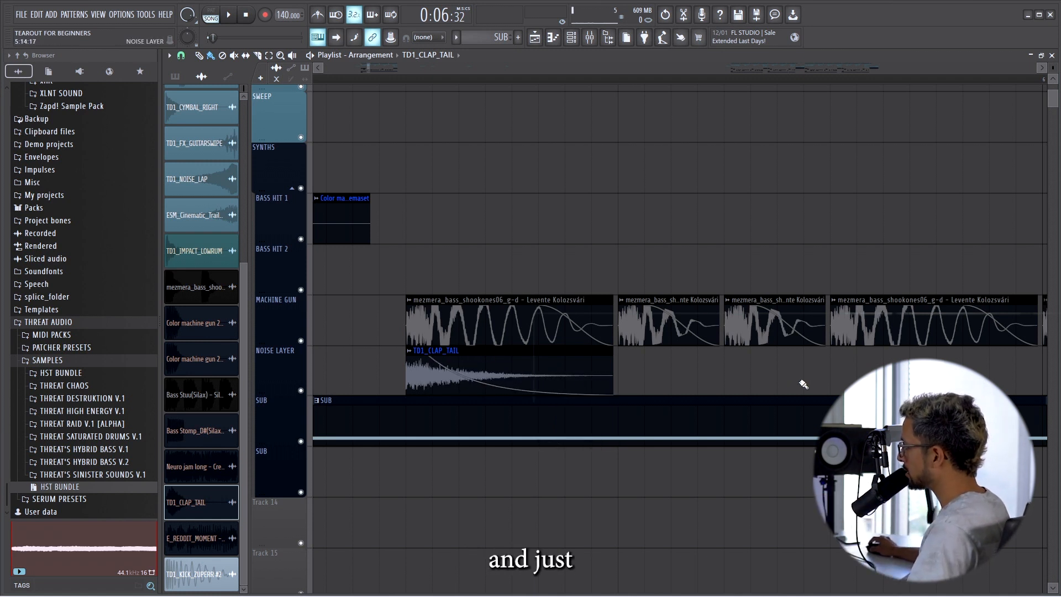
click(627, 364)
drag(826, 358, 715, 358)
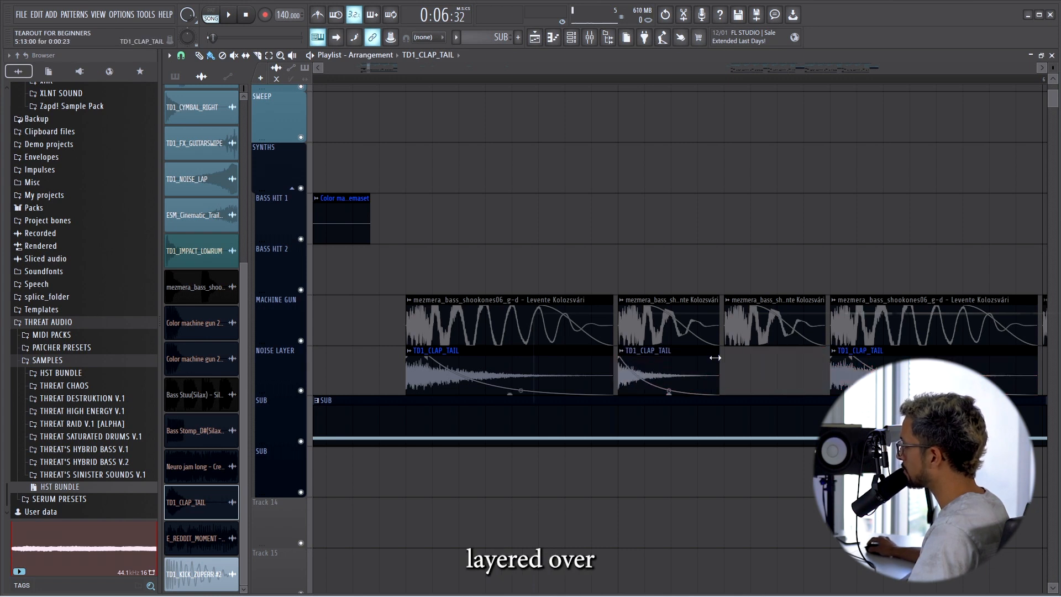
Play back the start of the drop to hear the clap-tail layer under the machine-gun basses.
scroll(718, 362, down, 3)
key(space)
scroll(529, 216, down, 4)
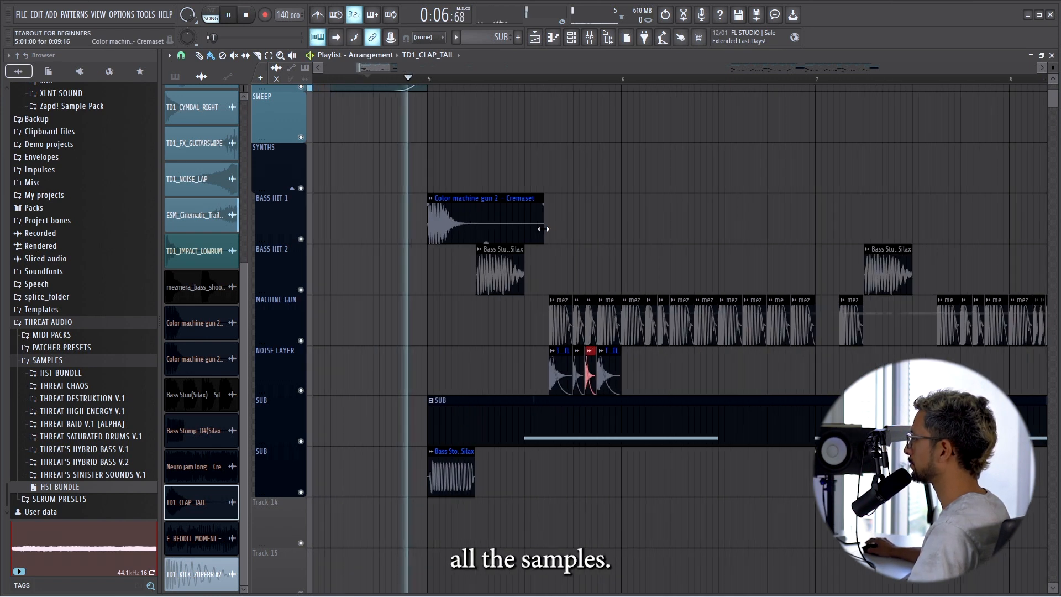
scroll(571, 256, up, 2)
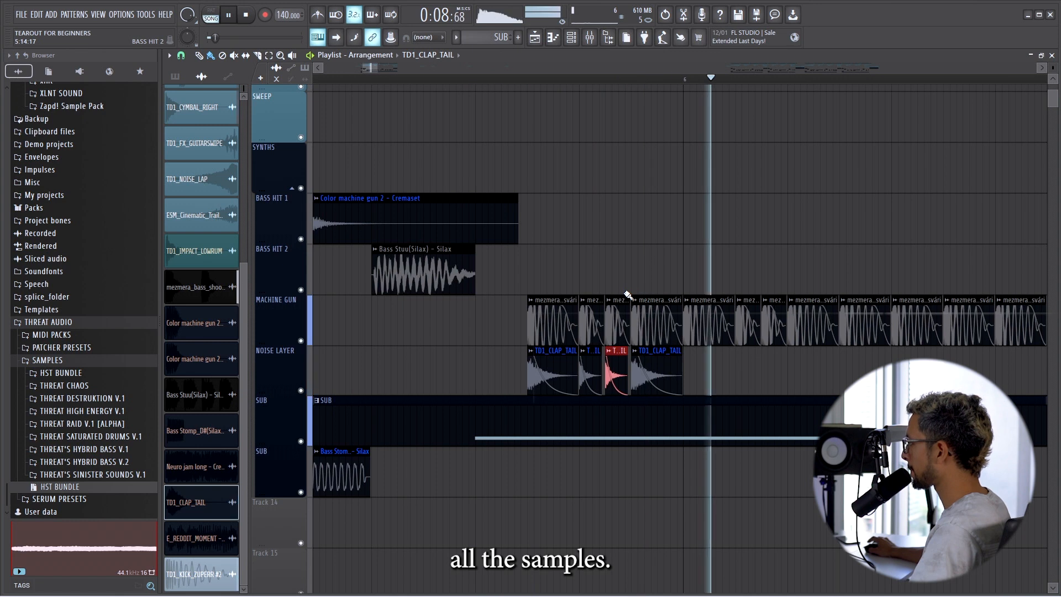
key(space)
Replace the hand-placed noise layer with the finished arrangement's TD1_CLAP_TAIL clips, aligned under the MACHINE GUN hits from bar 5.
scroll(630, 286, down, 4)
scroll(515, 378, down, 6)
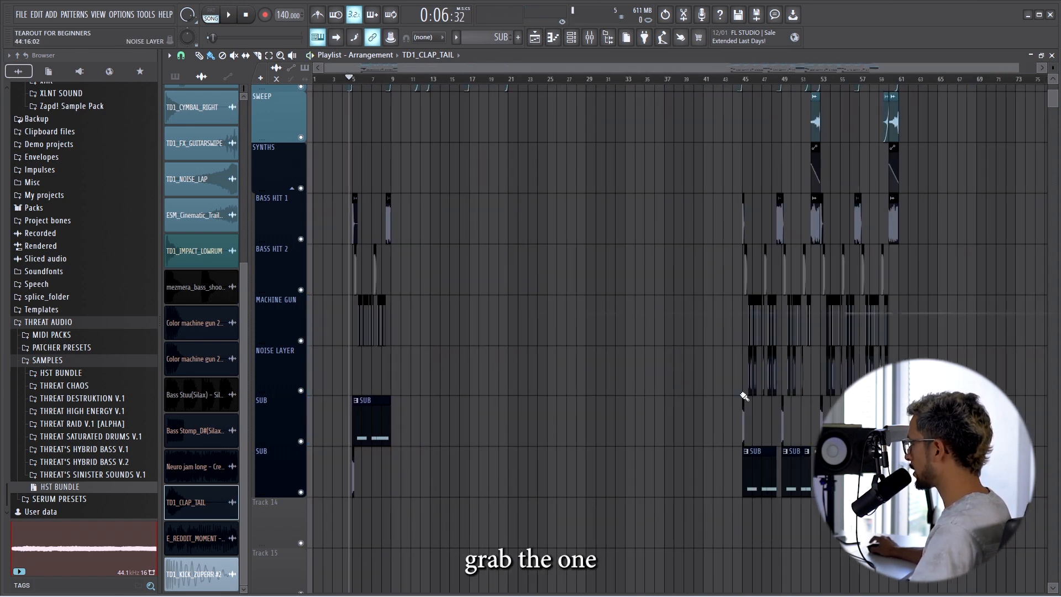
scroll(398, 376, up, 8)
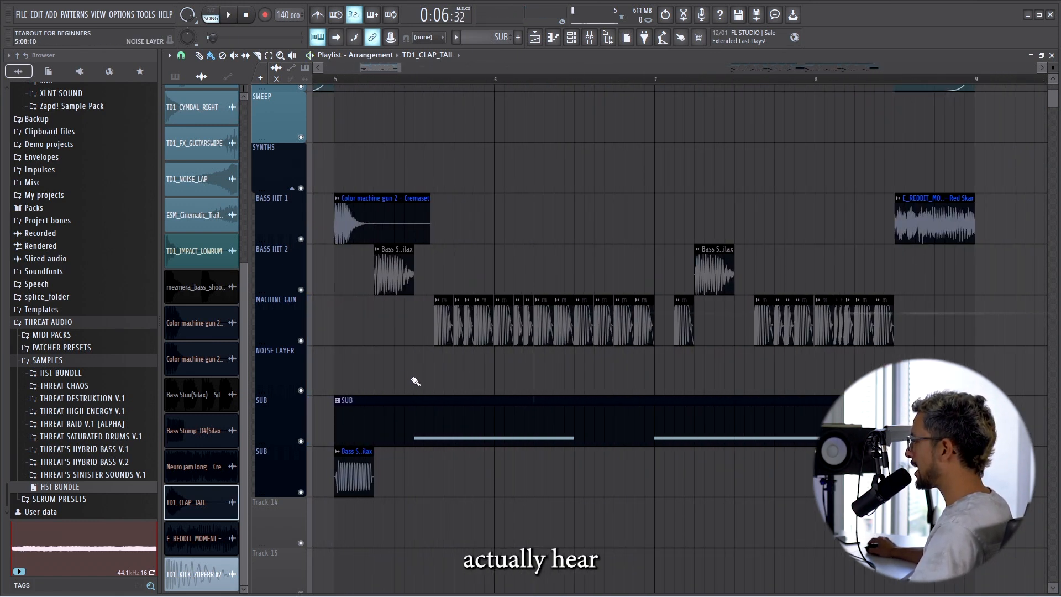
drag(755, 355, 453, 350)
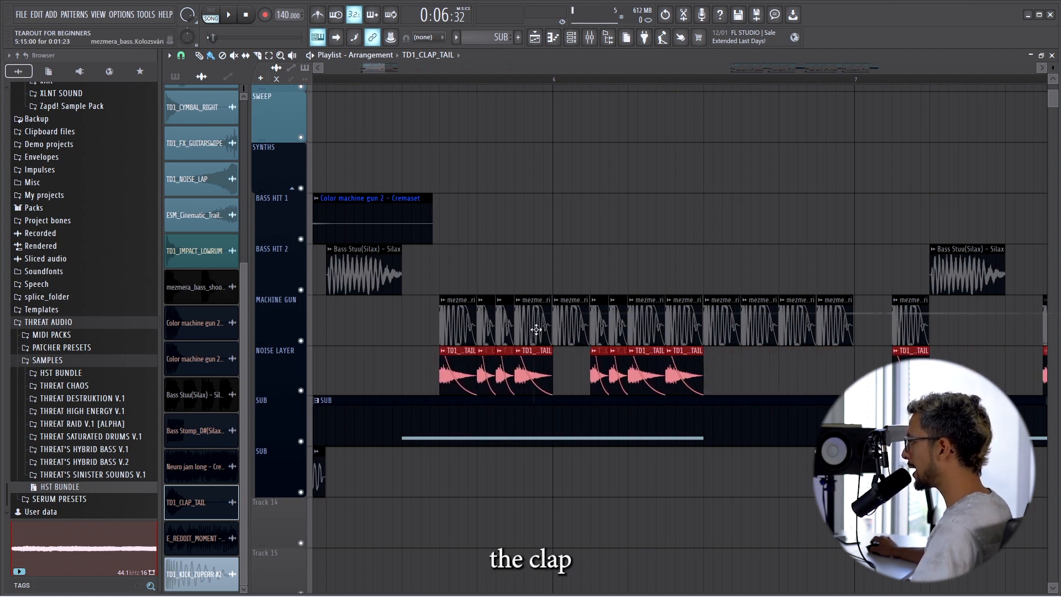
Play back the drop from just before bar 5 to hear the clap-tail noise layer under the machine-gun hits.
scroll(519, 326, down, 3)
scroll(534, 293, down, 2)
scroll(537, 276, up, 3)
scroll(772, 317, down, 2)
drag(836, 287, 769, 319)
scroll(844, 261, down, 1)
ctrl+click(848, 271)
scroll(857, 304, up, 3)
key(space)
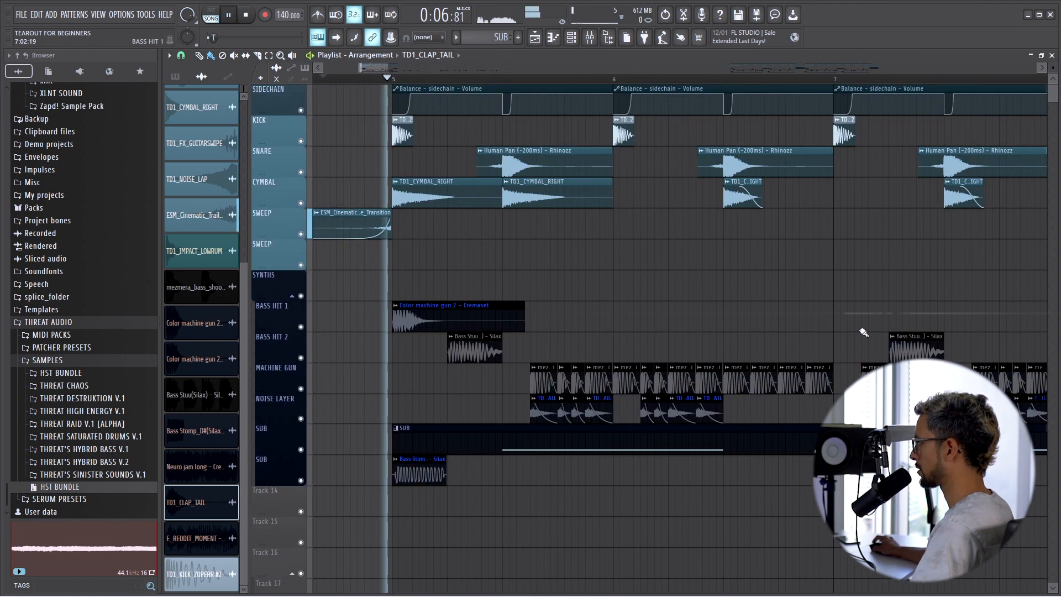
Select the four MACHINE GUN hits in the second half of bar 6 without a noise layer and listen to the contrast.
drag(845, 333, 744, 387)
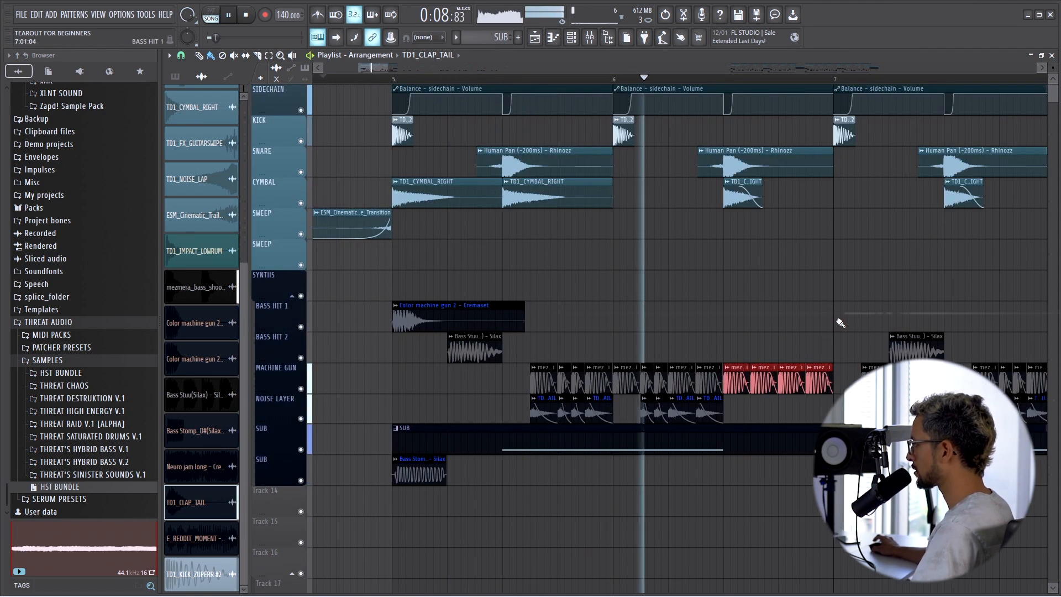
scroll(837, 327, down, 1)
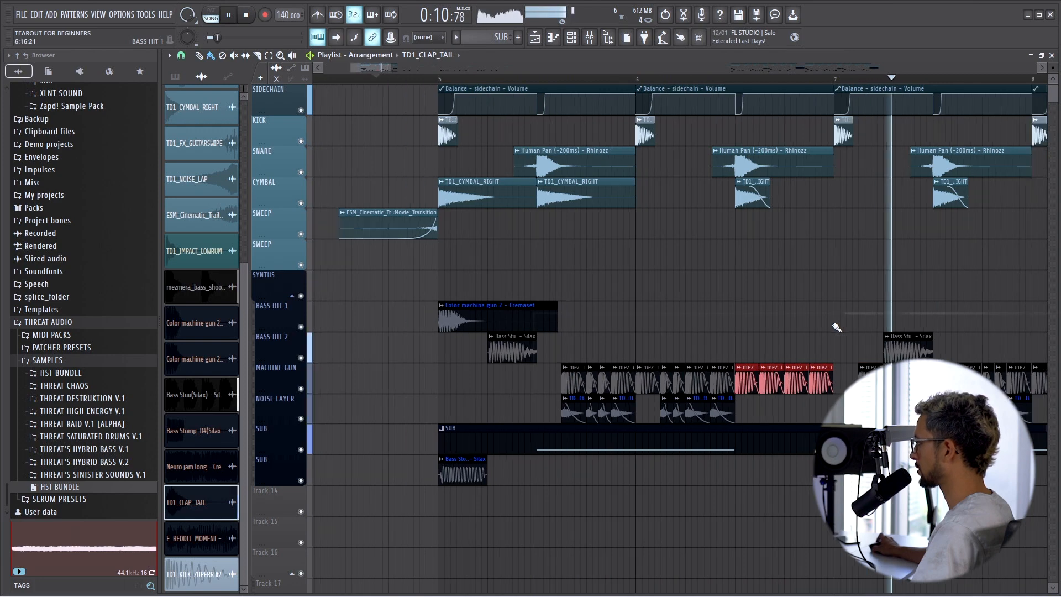
scroll(837, 327, down, 4)
scroll(795, 322, down, 2)
scroll(796, 323, up, 4)
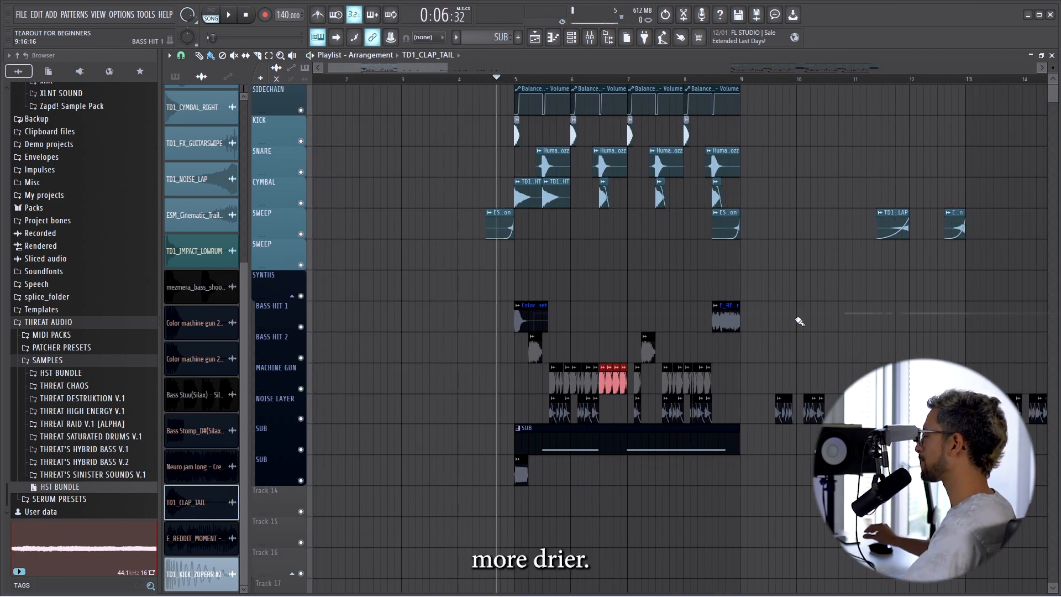
Play the finished arrangement from bar 52 to hear the TD1_FX_GUITARSWIPE sweep lead into the second half of the drop.
scroll(881, 347, up, 7)
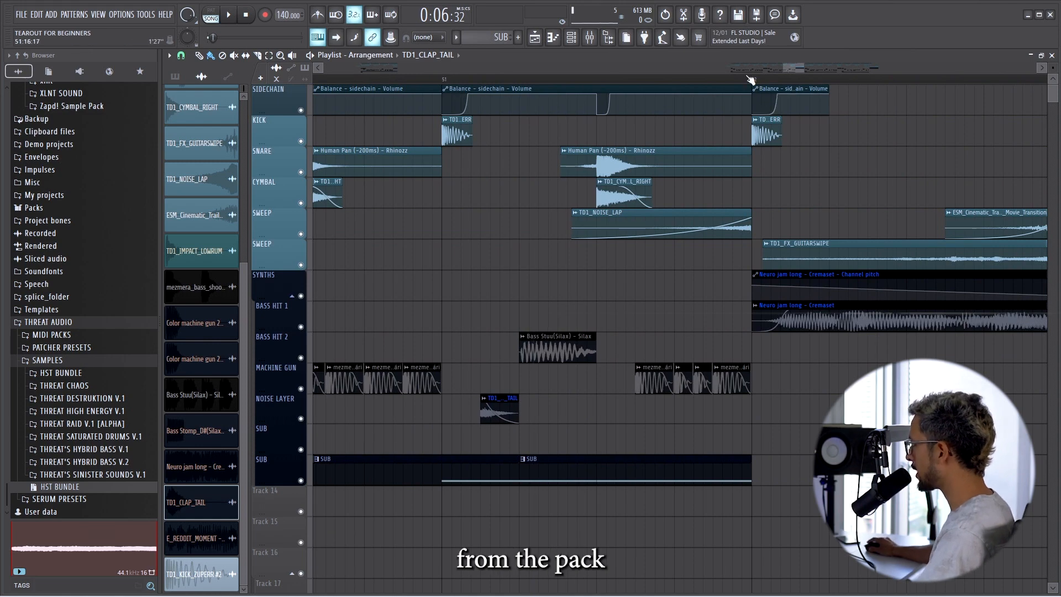
click(750, 80)
key(space)
scroll(743, 210, down, 8)
scroll(799, 244, up, 4)
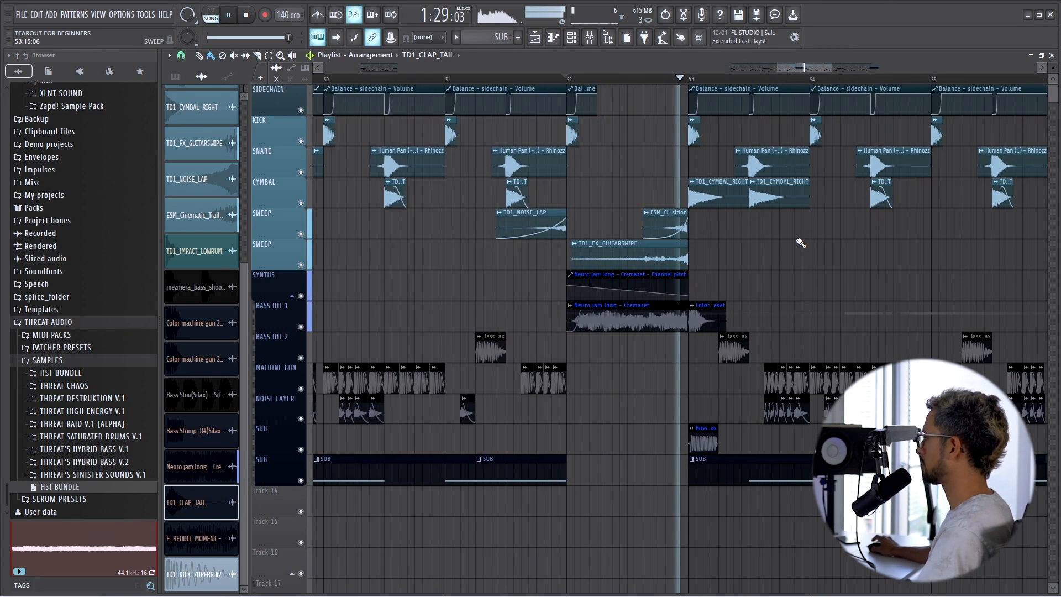
scroll(754, 240, down, 5)
scroll(822, 303, down, 2)
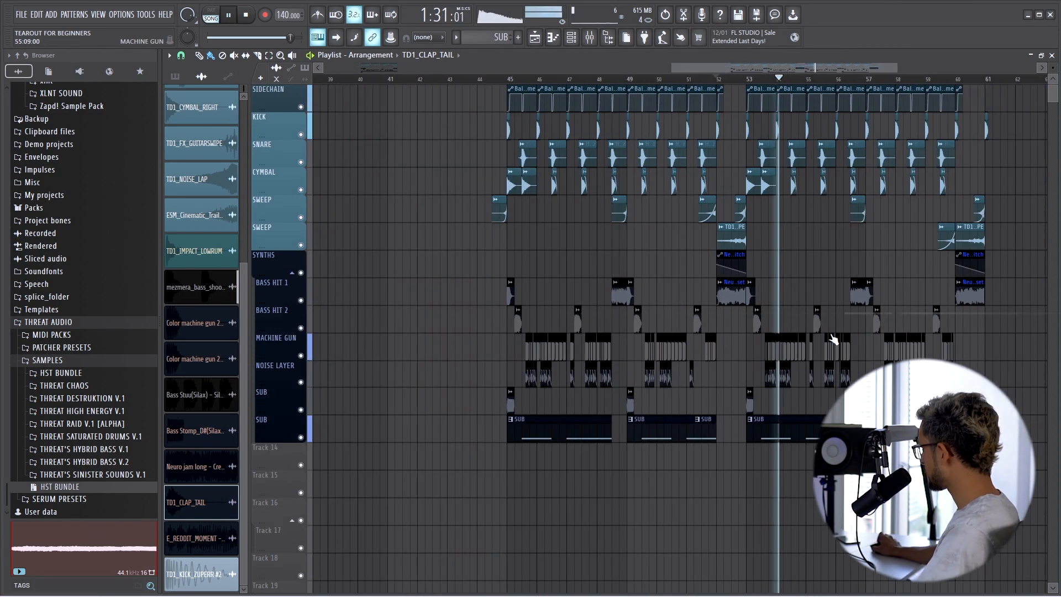
scroll(818, 339, up, 5)
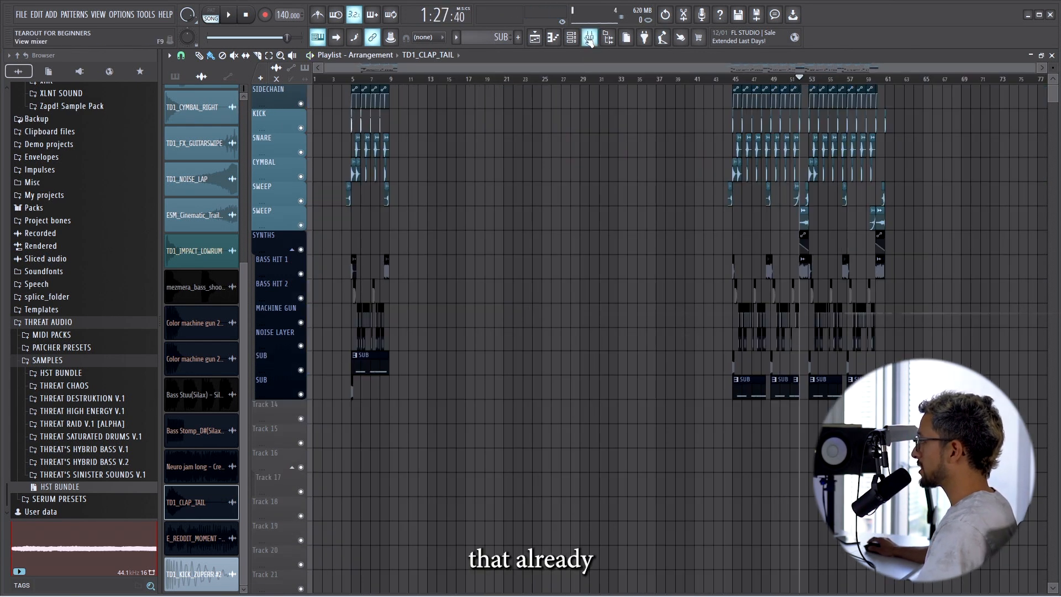
Open the Fruity Limiter on the mixer's Master track and listen to the finished drop from just before bar 45.
click(590, 38)
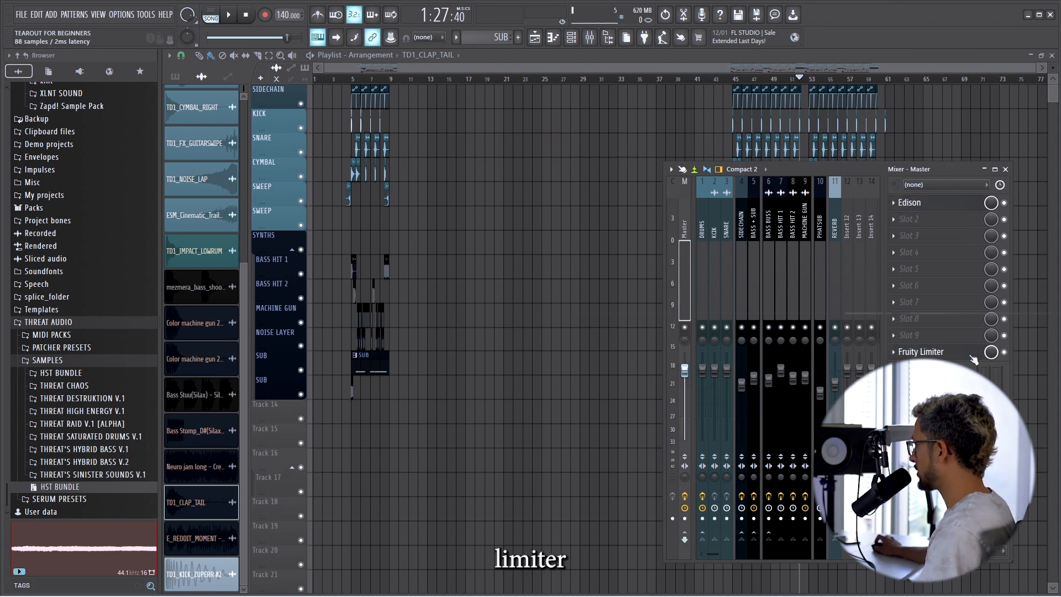
click(971, 356)
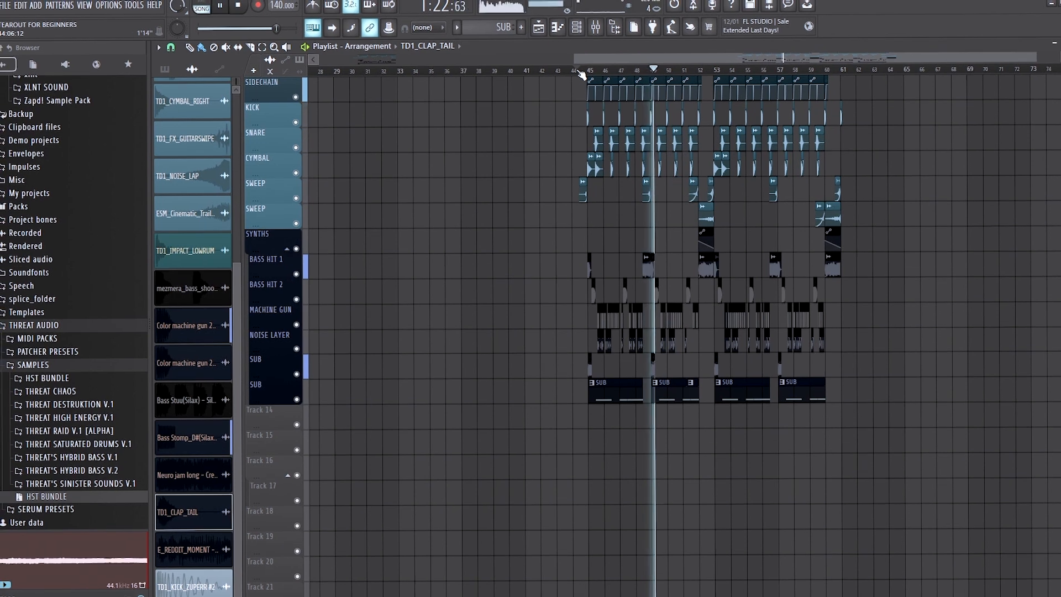
key(space)
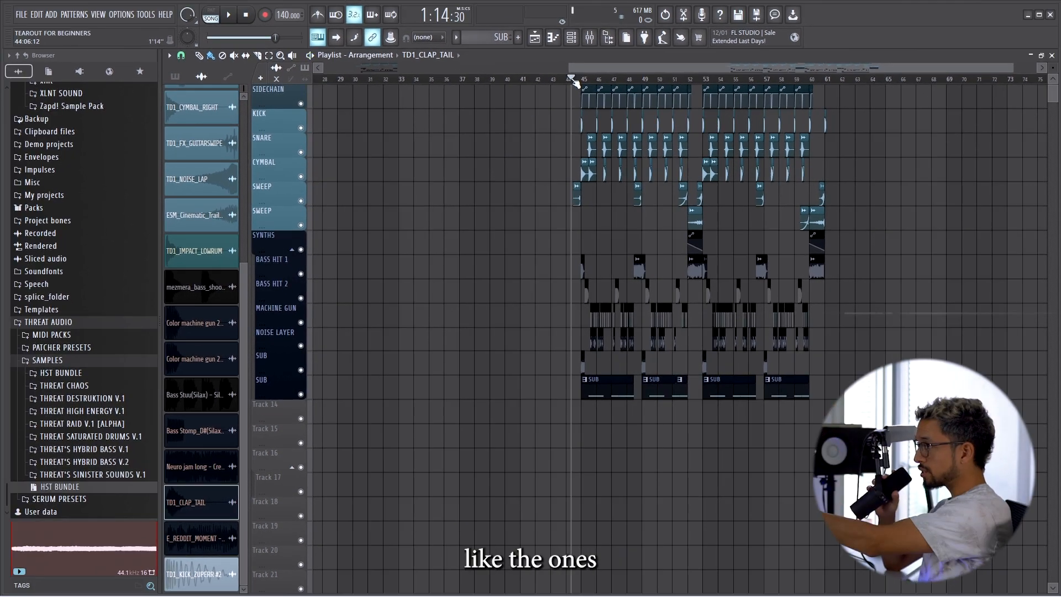